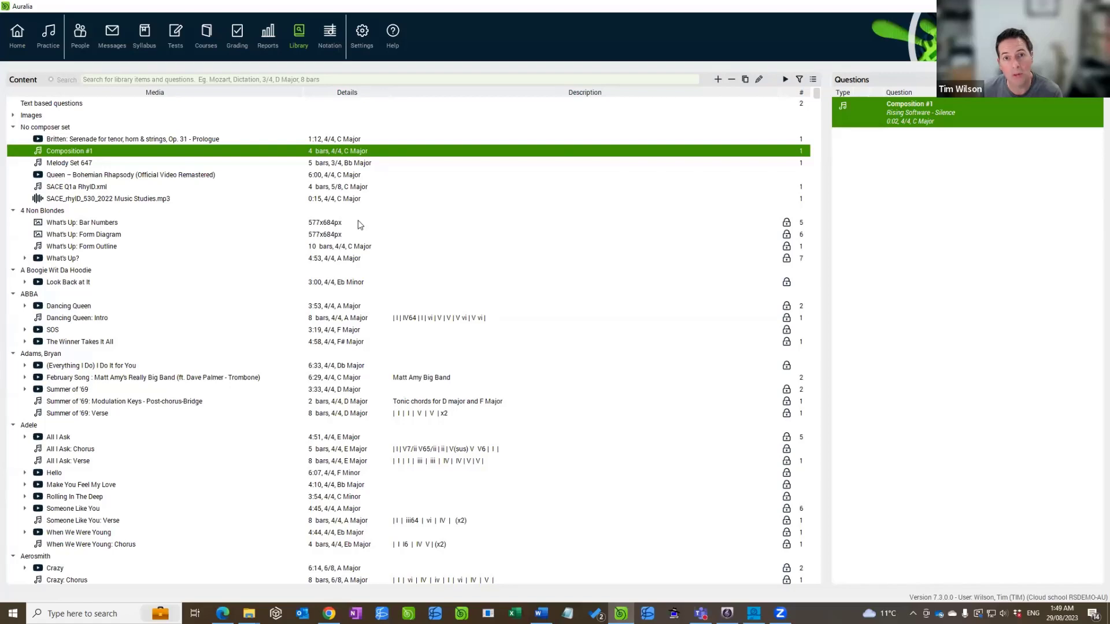
- Switch to the Sibelius score, examine the MusicXML export with the uncompressed (*.xml) file type, and return to the score without exporting
click(727, 613)
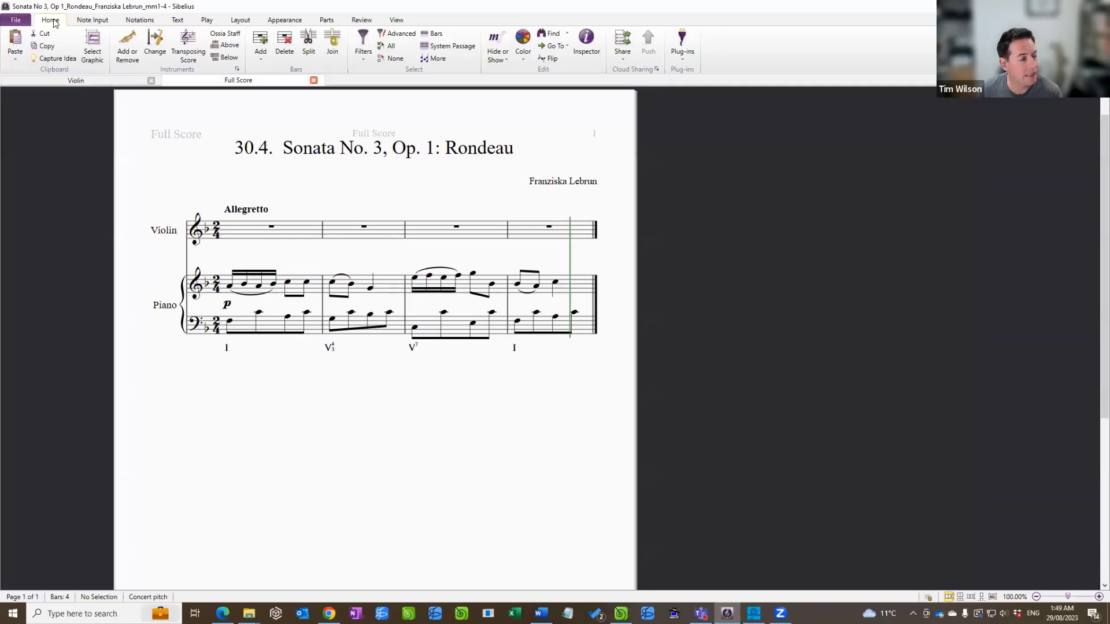
click(16, 22)
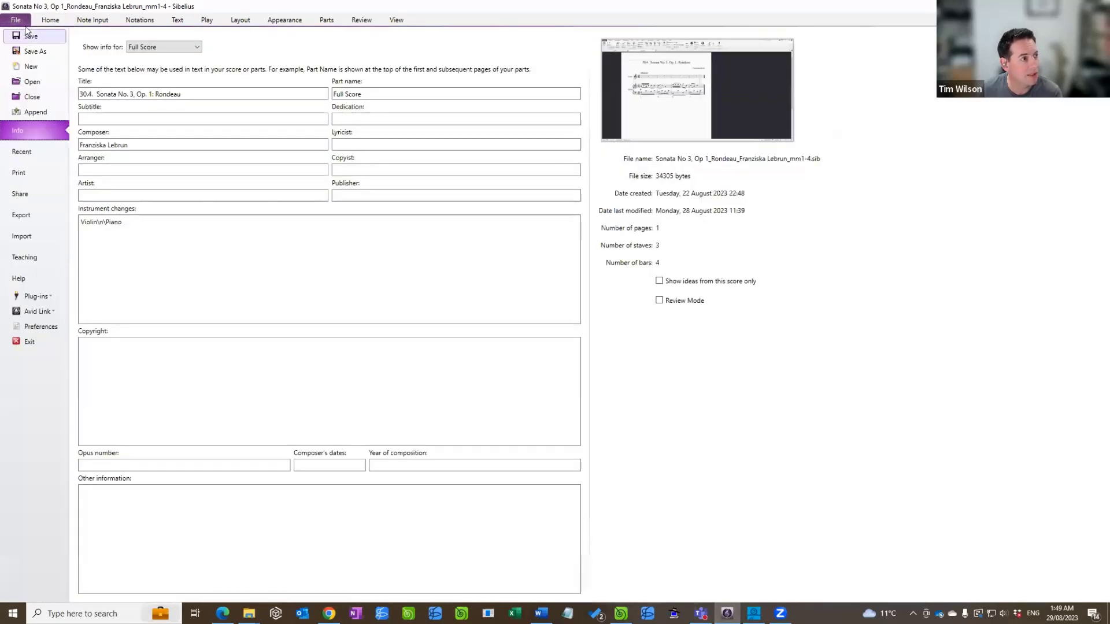
click(43, 217)
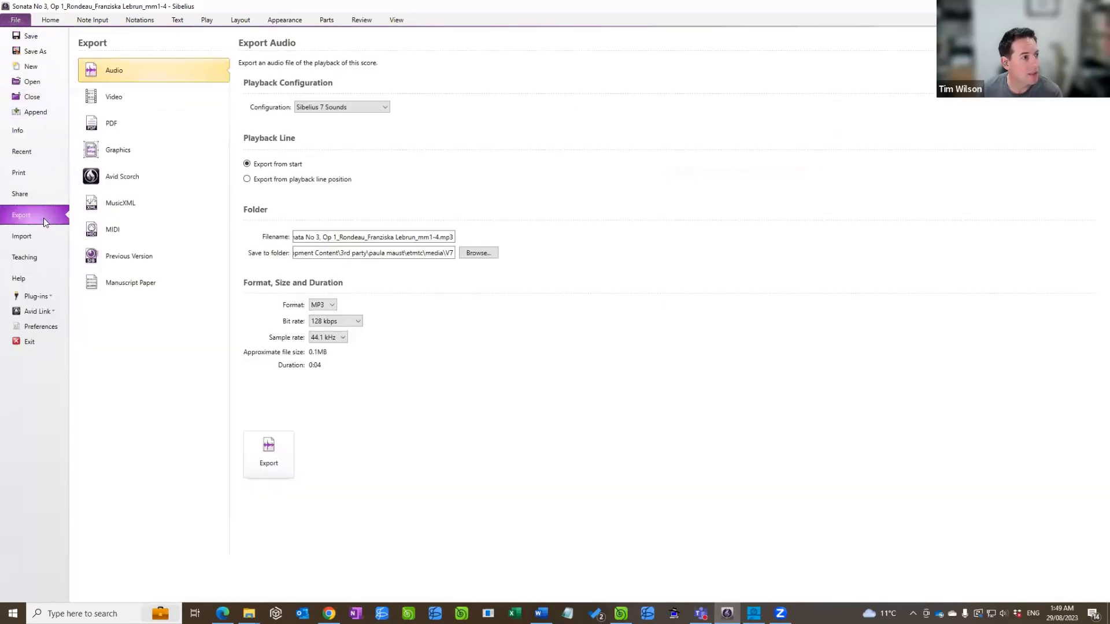
click(130, 202)
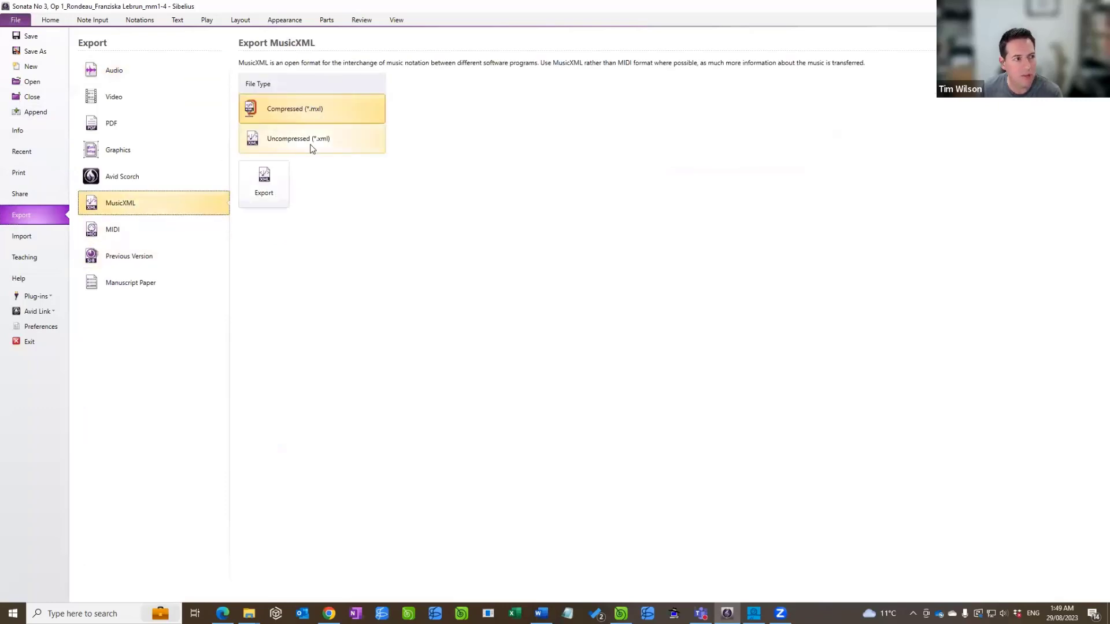
click(349, 136)
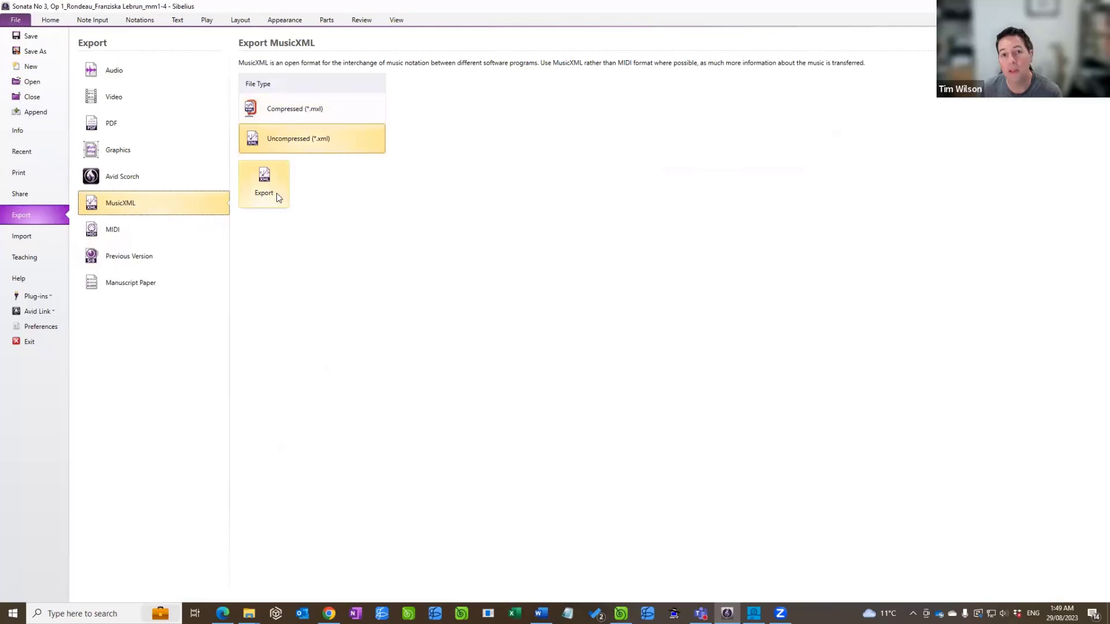
click(51, 21)
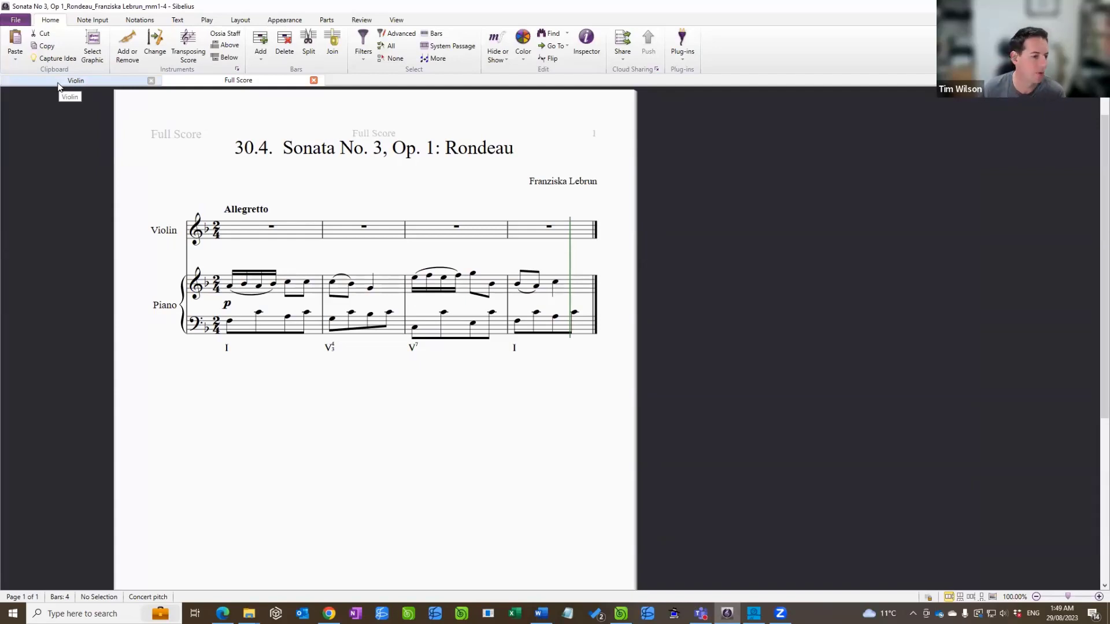
- Switch to Auralia and import Melody Set.xml from the training folder into the library, accepting the permissions notice
click(621, 613)
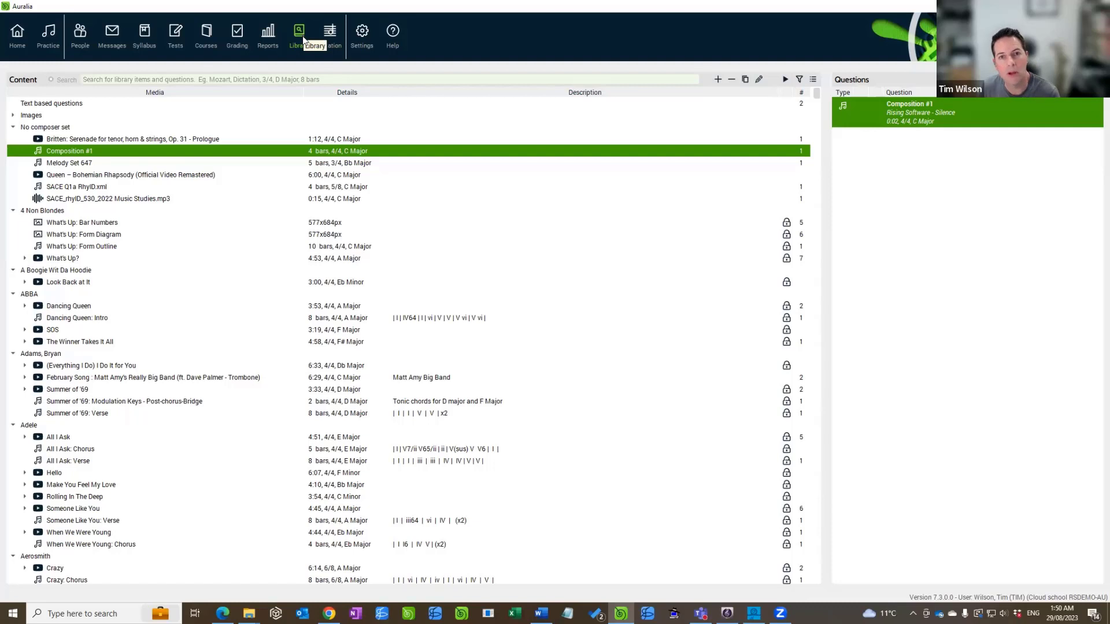
click(718, 81)
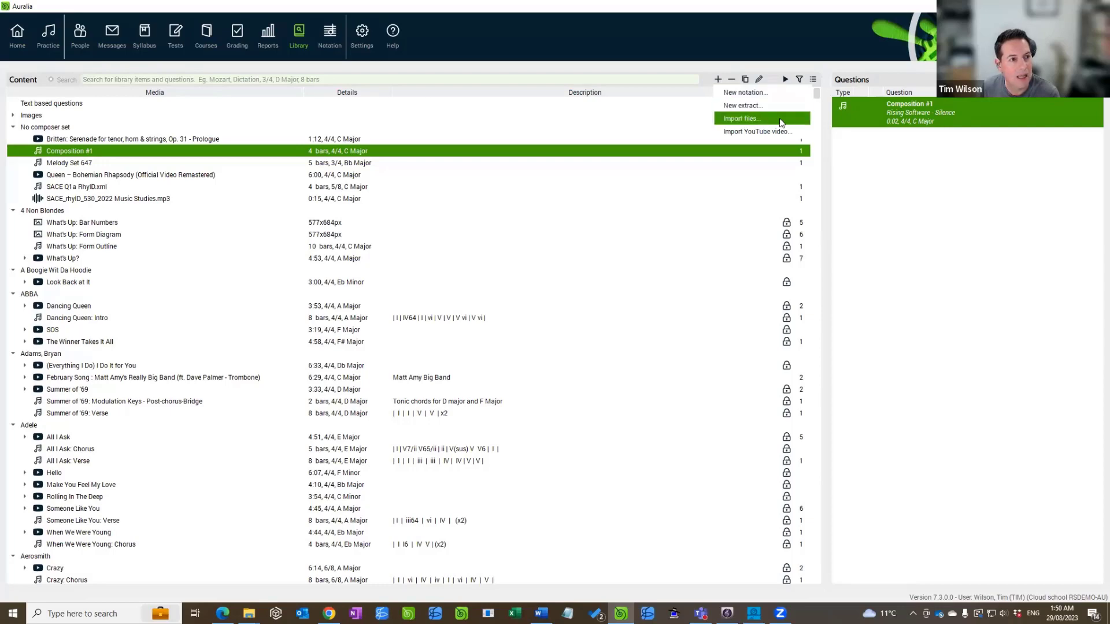
click(776, 120)
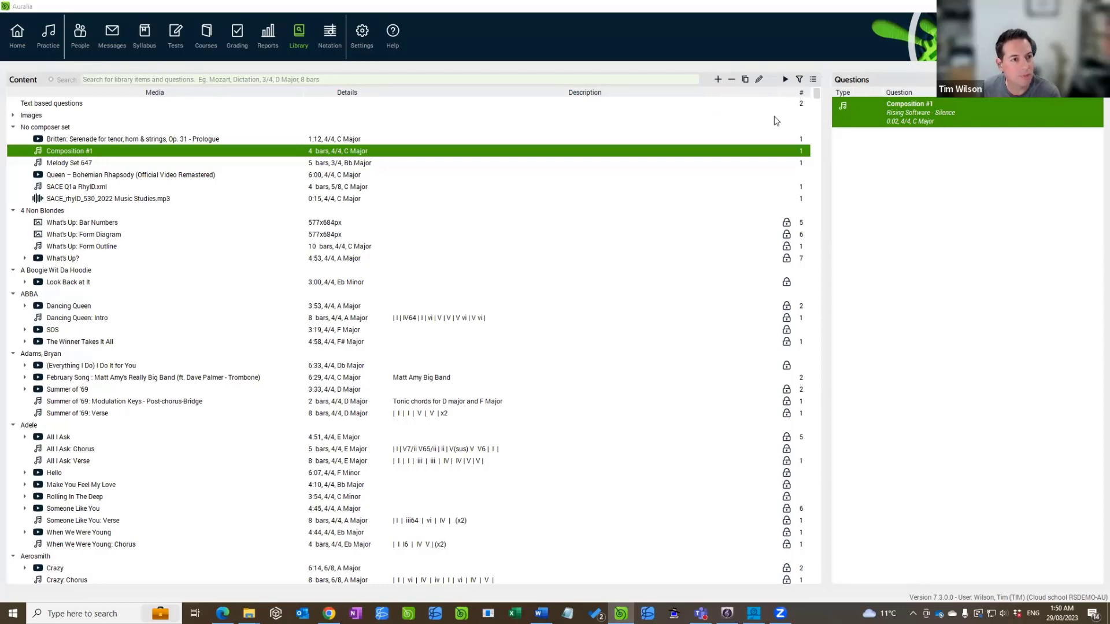
click(198, 96)
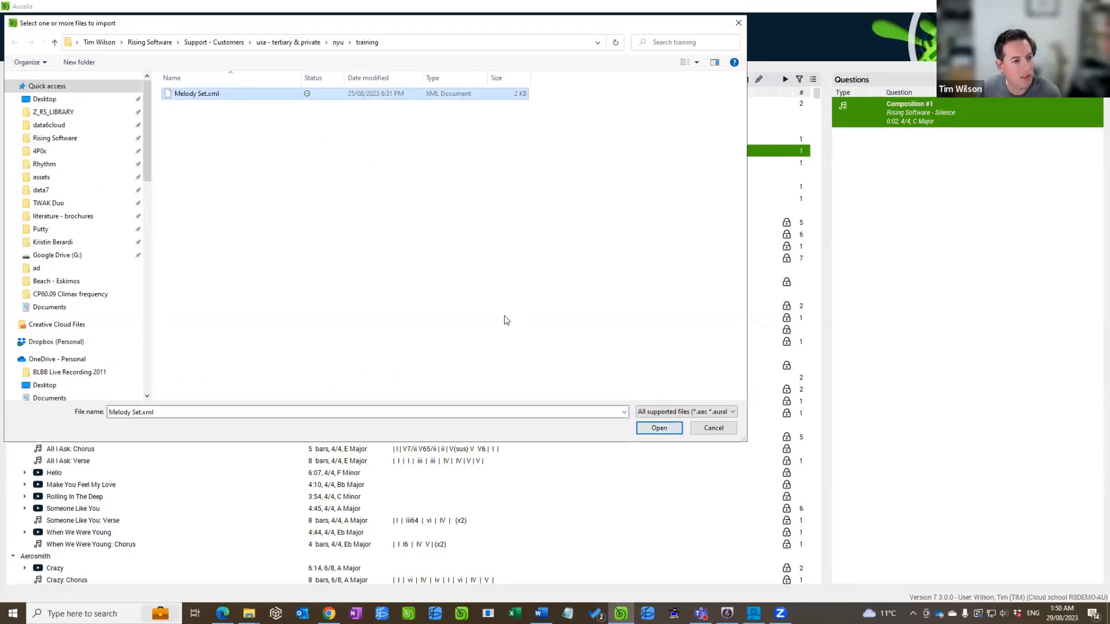
click(664, 431)
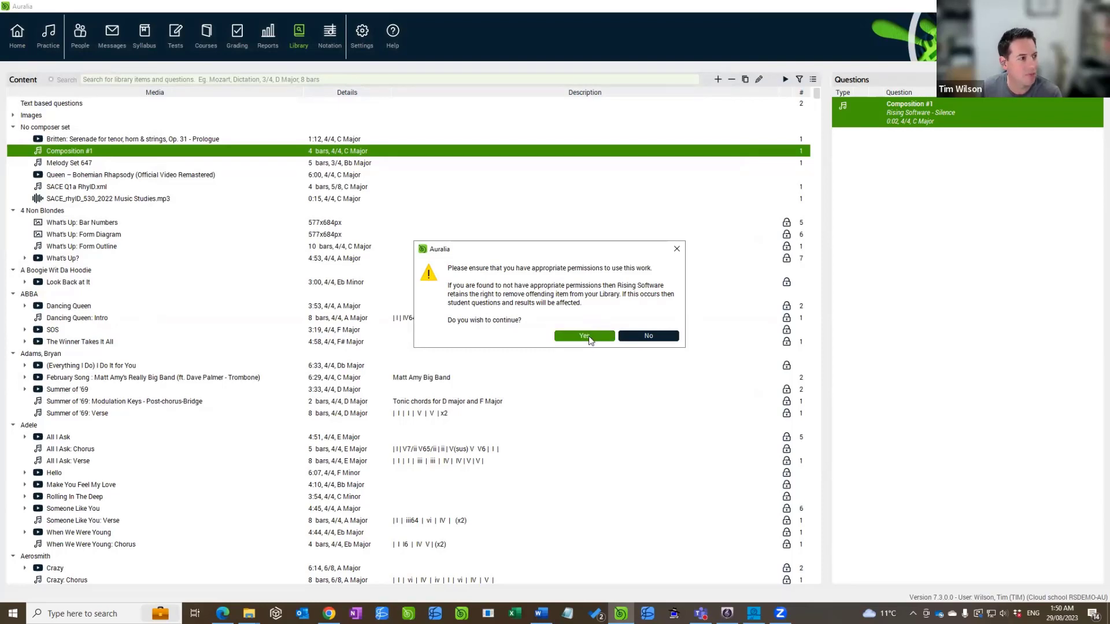
click(587, 337)
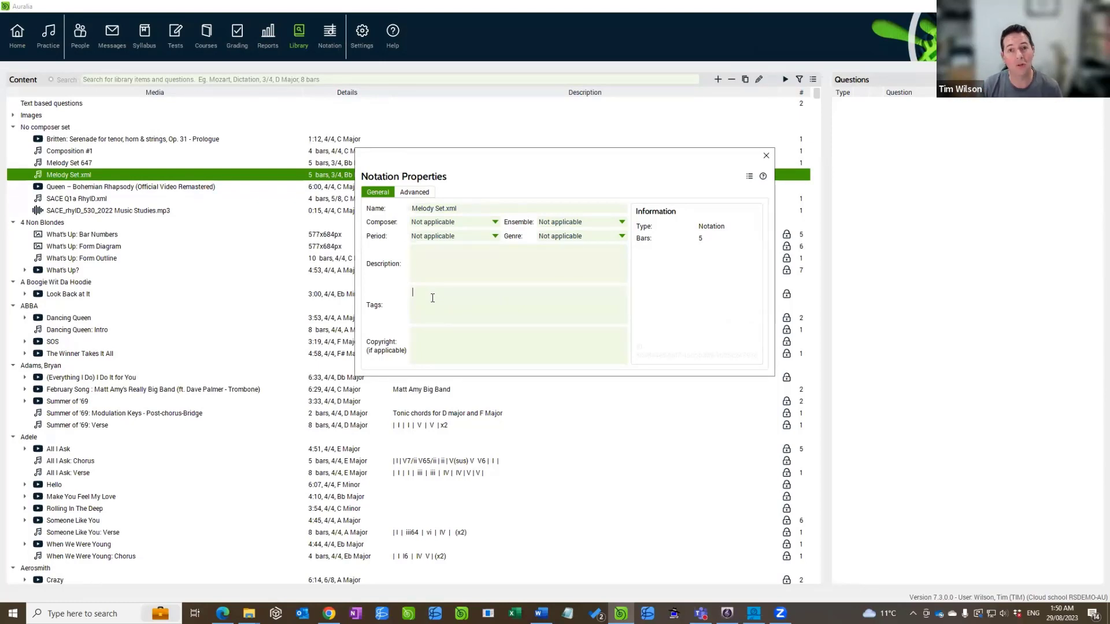
- Add the tag "MUS101," to the imported Melody Set.xml and close its notation properties
click(436, 291)
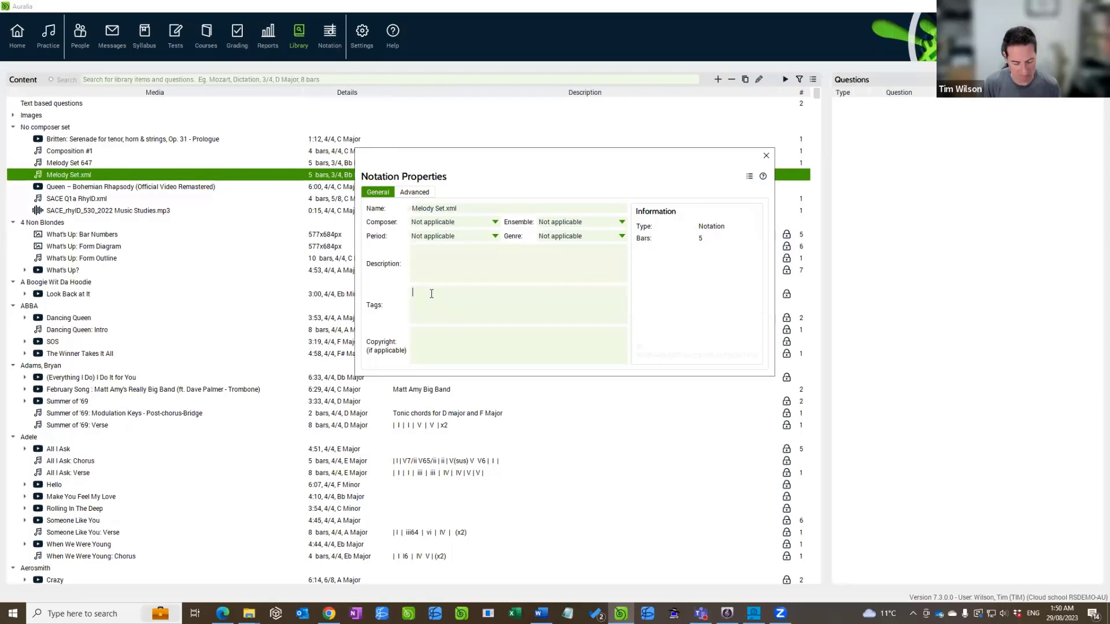
text(MUS101,)
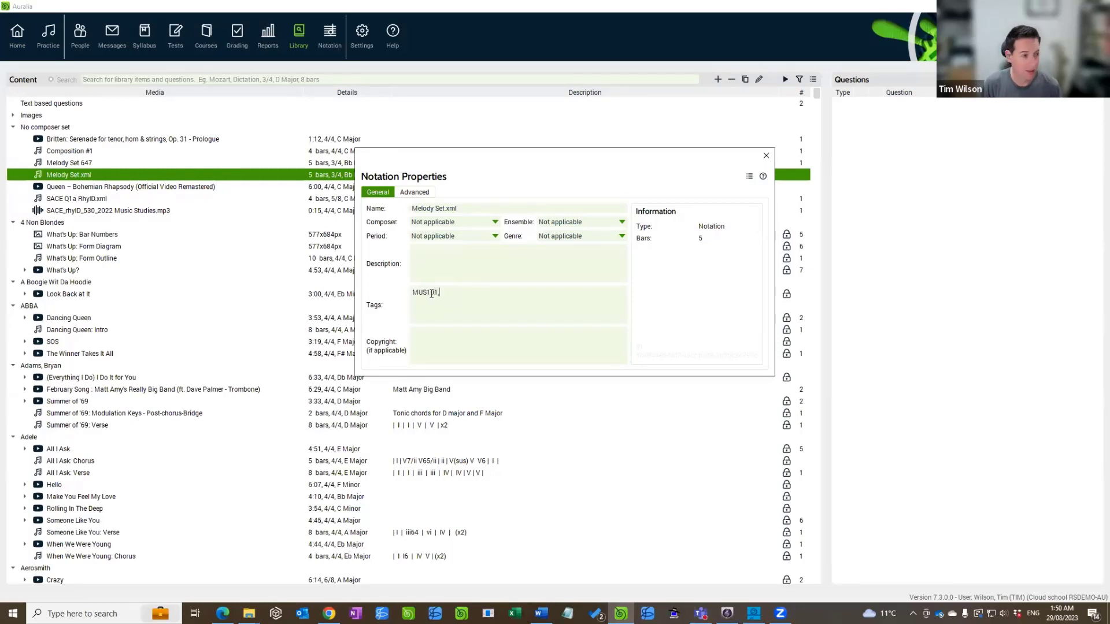
drag(451, 292, 412, 291)
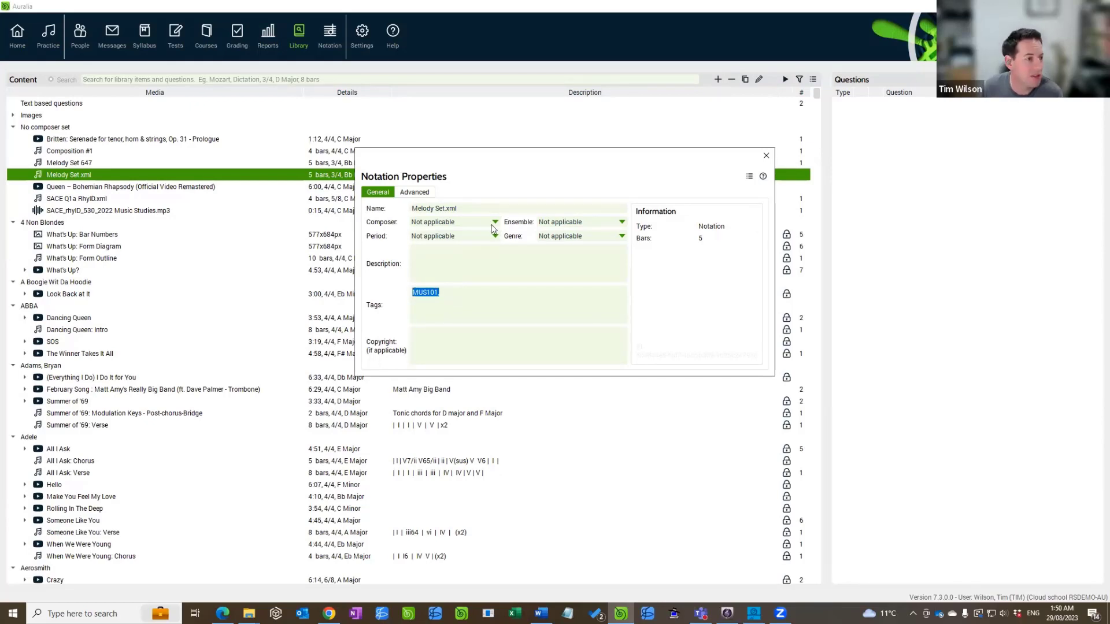
click(766, 156)
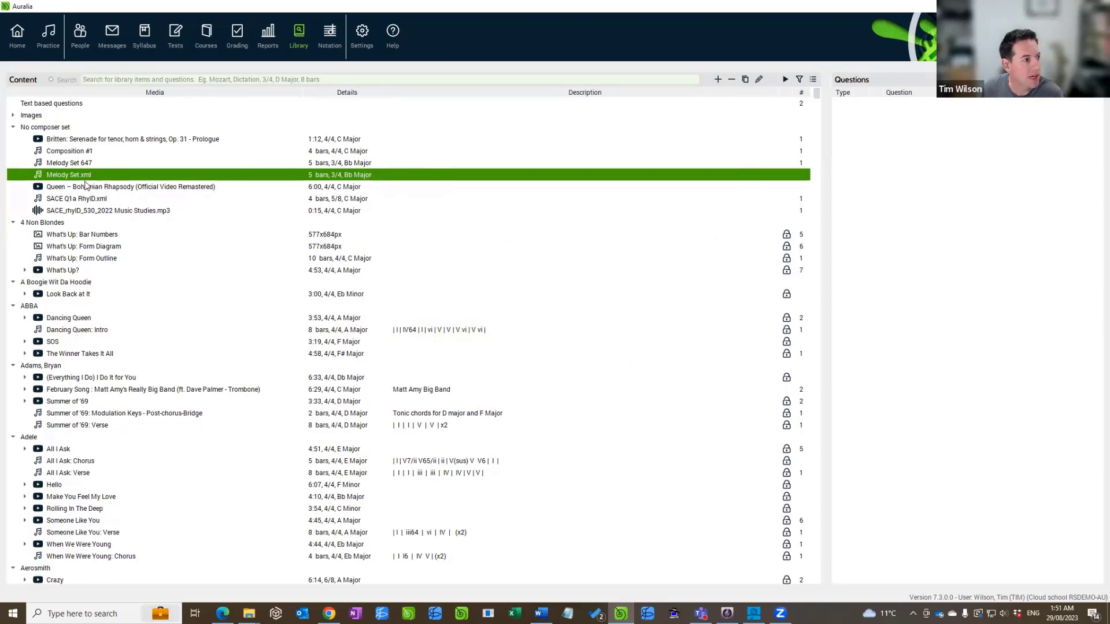
- Search the library content for the tag "MUS101,"
click(121, 79)
text(MUSU10)
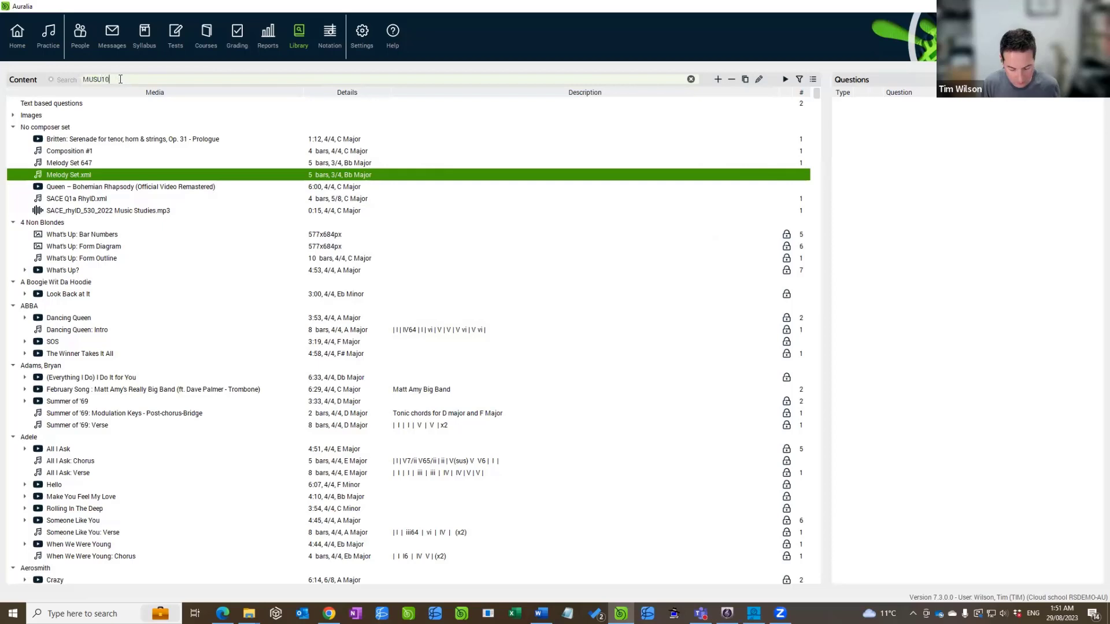
text(1,)
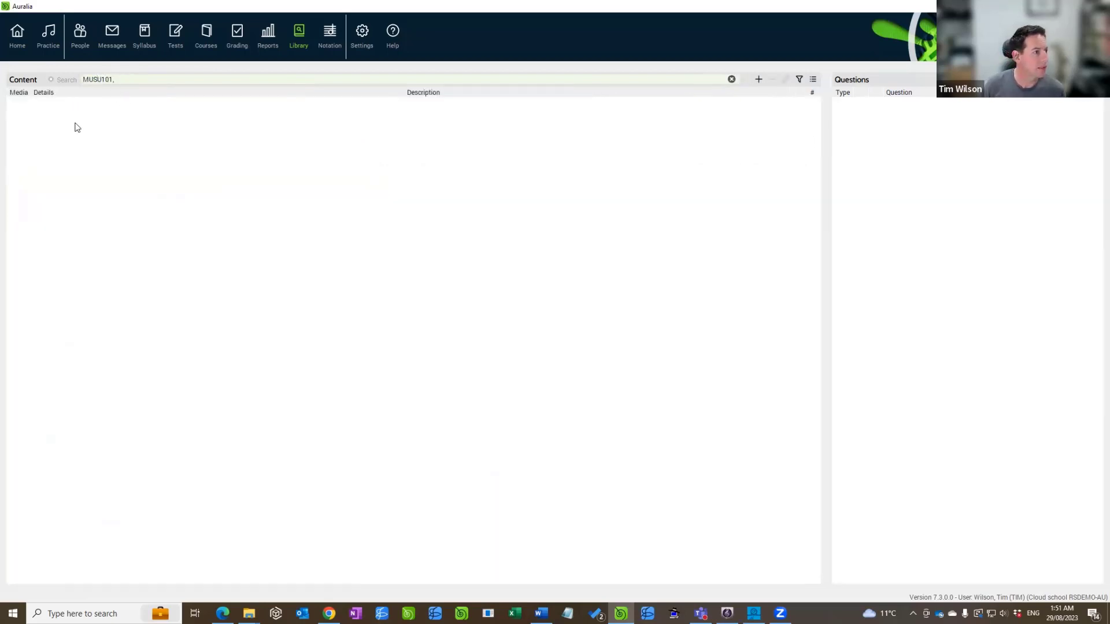
key(BackSpace)
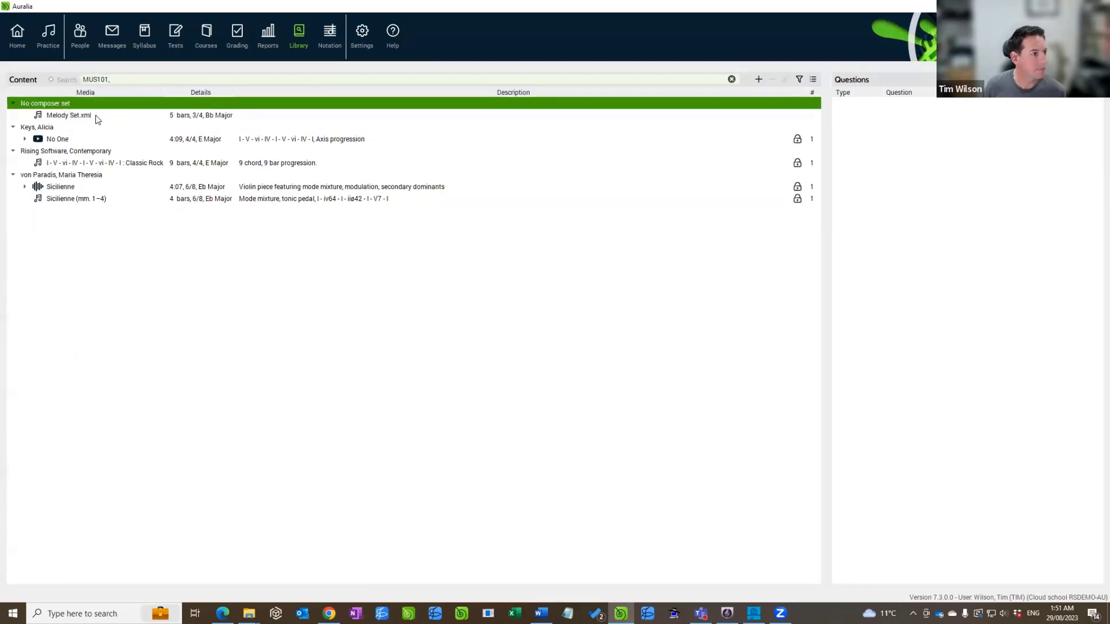
- Open the Melody Set.xml notation in an enlarged editing window, look through all its flute and piano staves, and close it
click(95, 116)
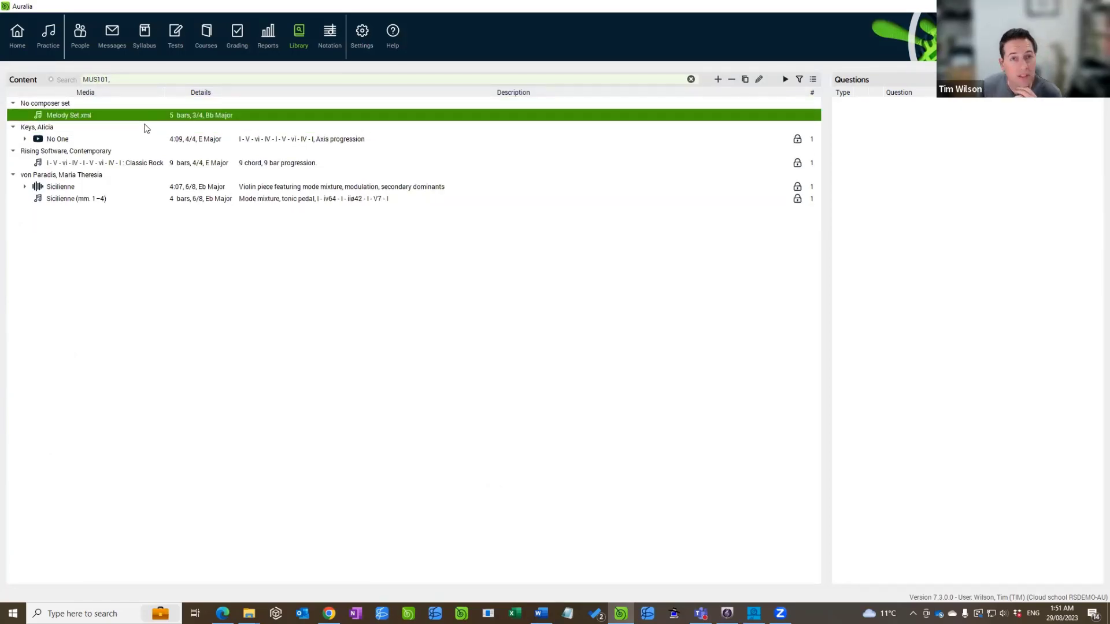
right_click(184, 116)
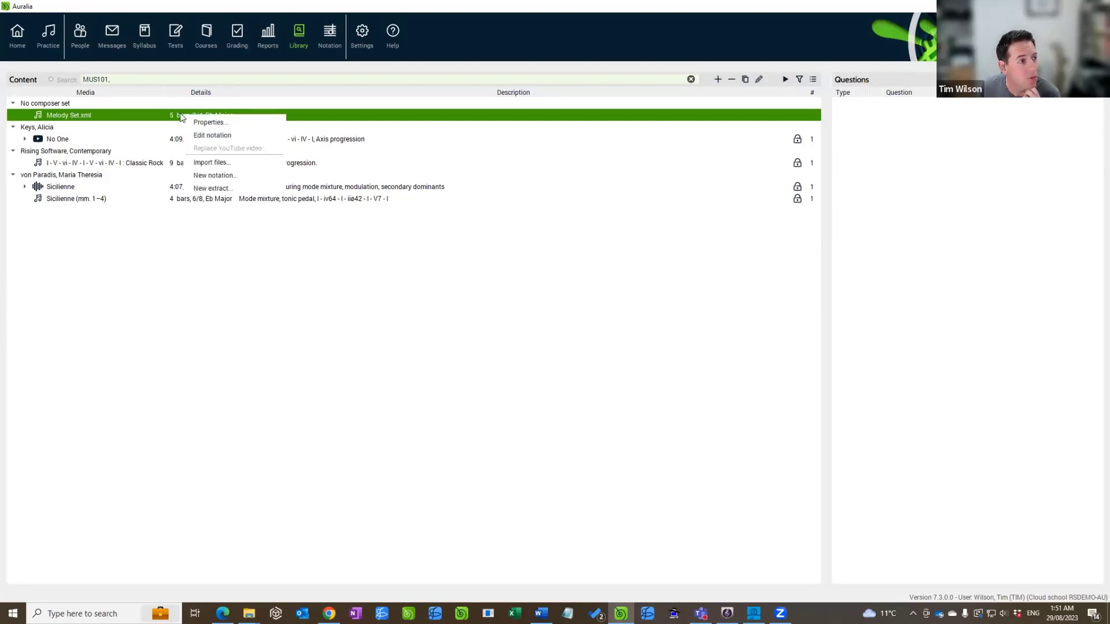
click(228, 135)
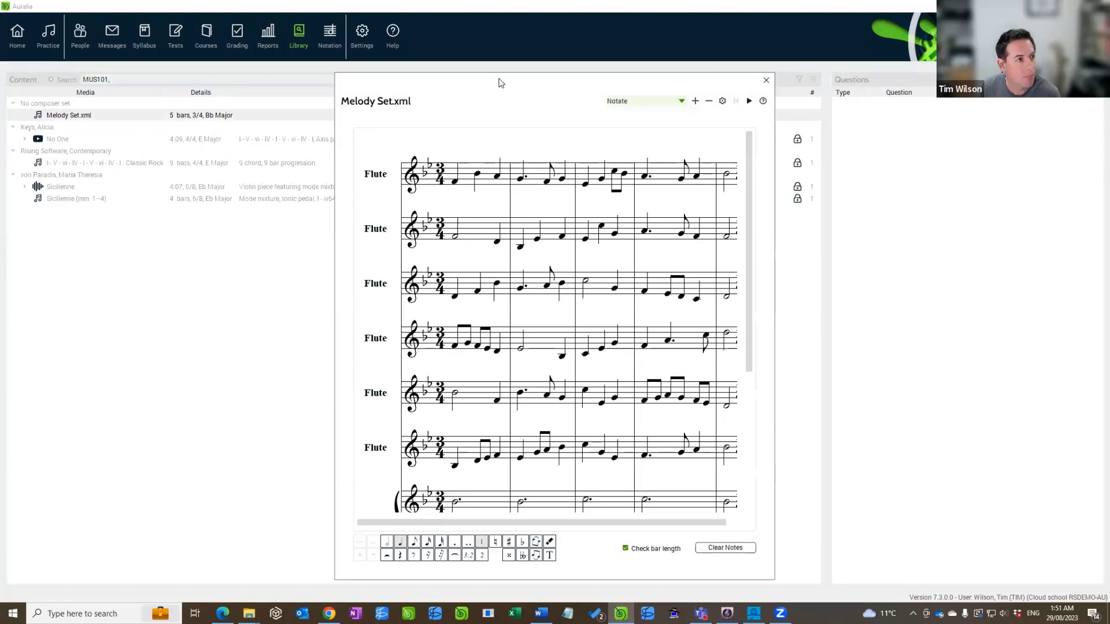
drag(500, 83, 402, 23)
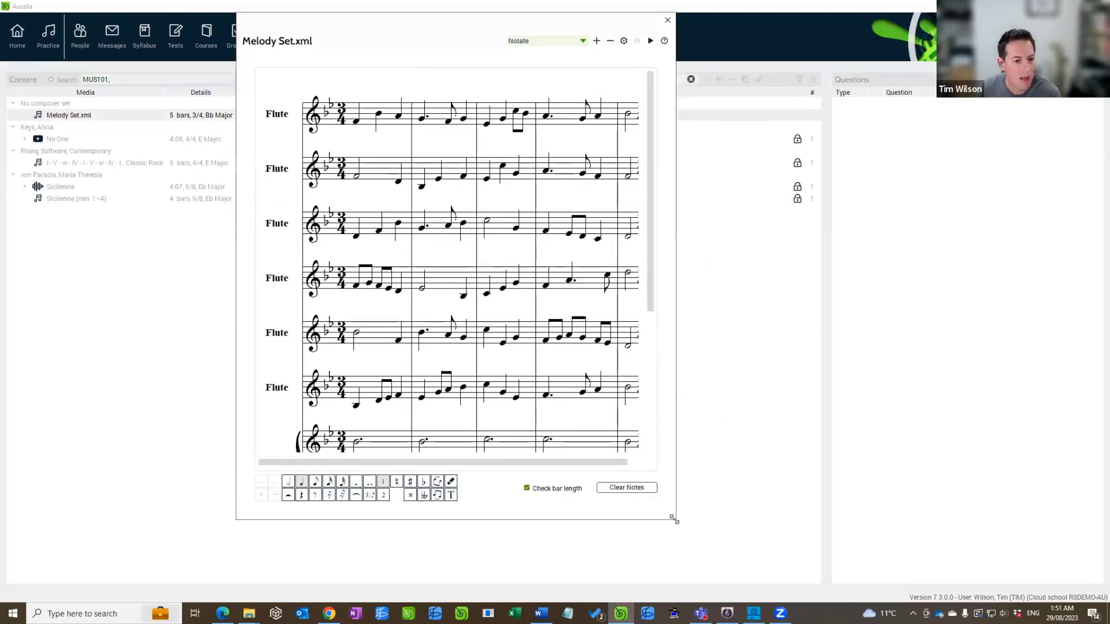
drag(673, 518, 942, 591)
mouse_move(924, 374)
mouse_down()
mouse_move(936, 464)
mouse_move(929, 366)
mouse_up()
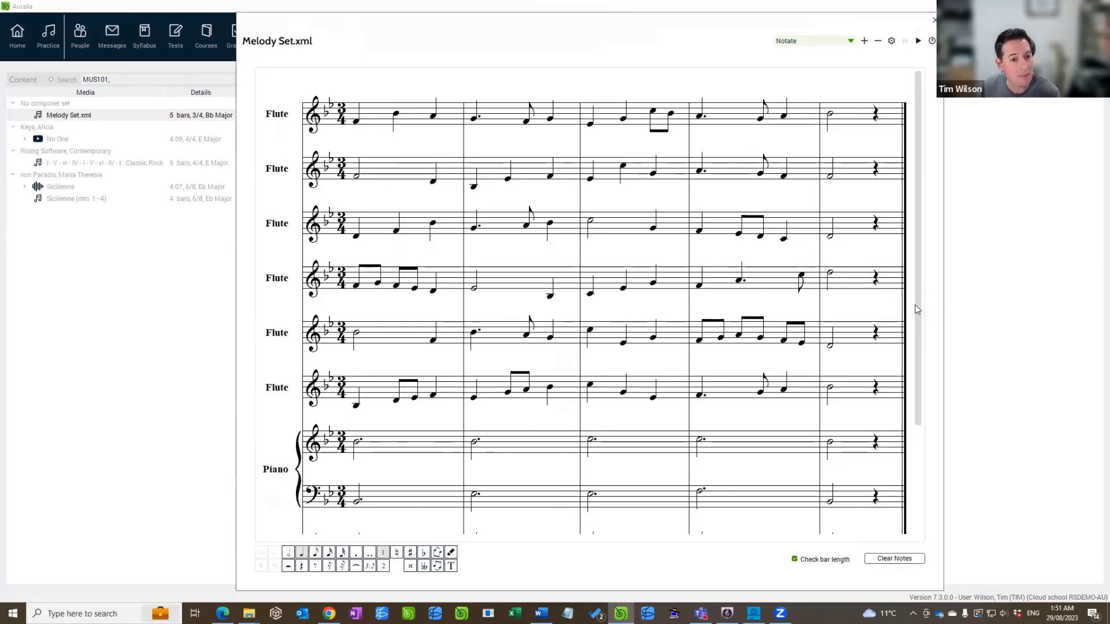
drag(920, 311, 933, 456)
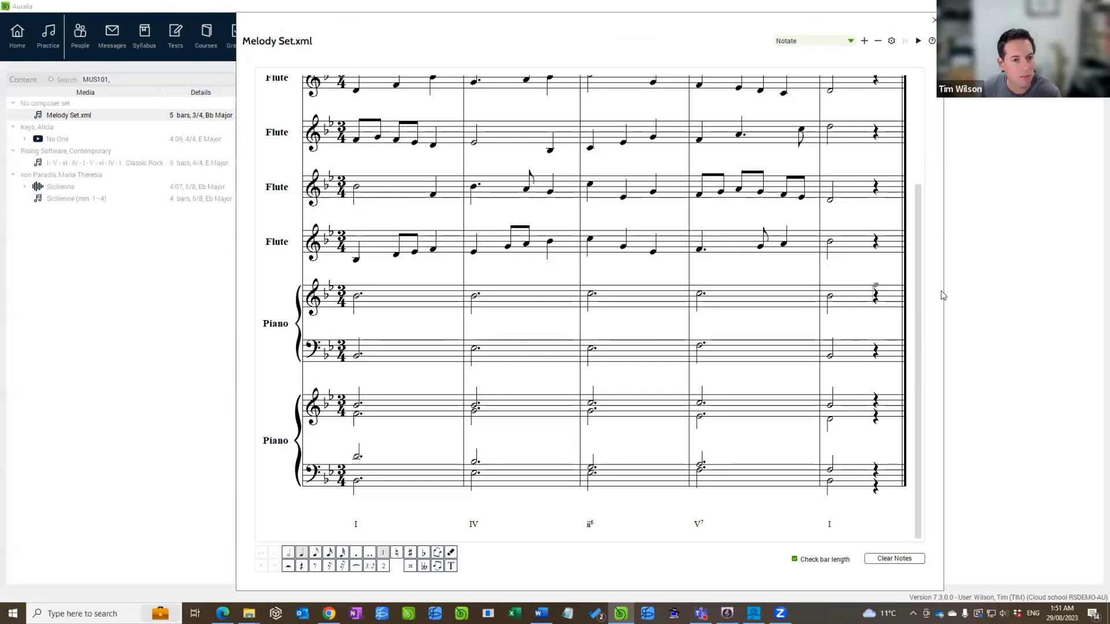
drag(919, 300, 921, 148)
click(934, 20)
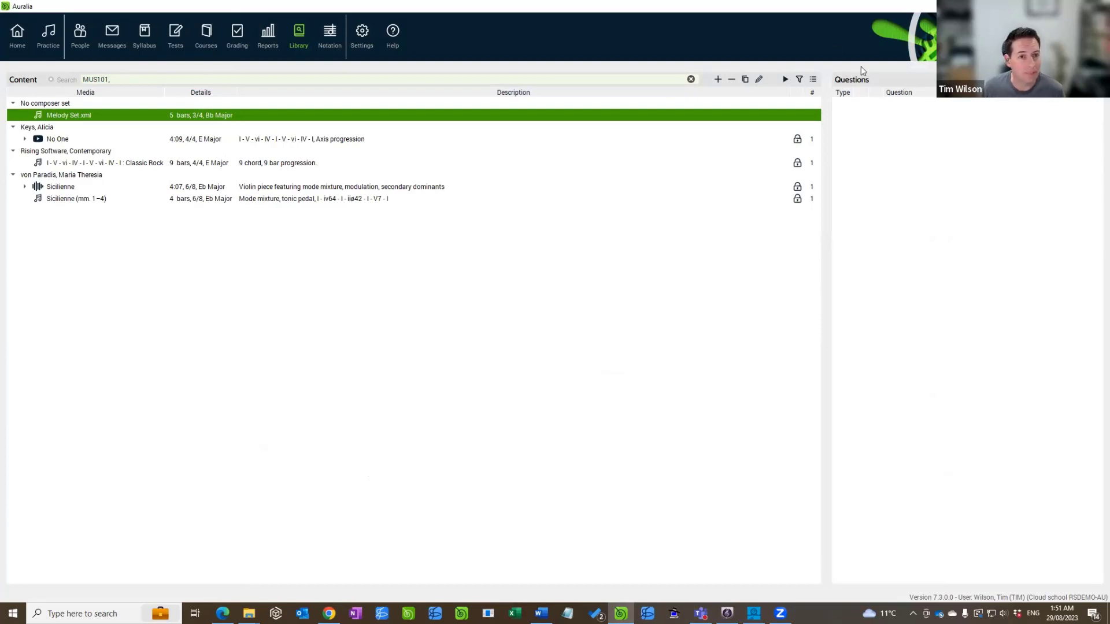
- Create a new question for Melody Set.xml, set its type to Record and name it "Singing #2"
mouse_move(972, 225)
mouse_down()
mouse_move(1014, 153)
mouse_move(1033, 168)
mouse_up()
drag(1020, 114, 978, 137)
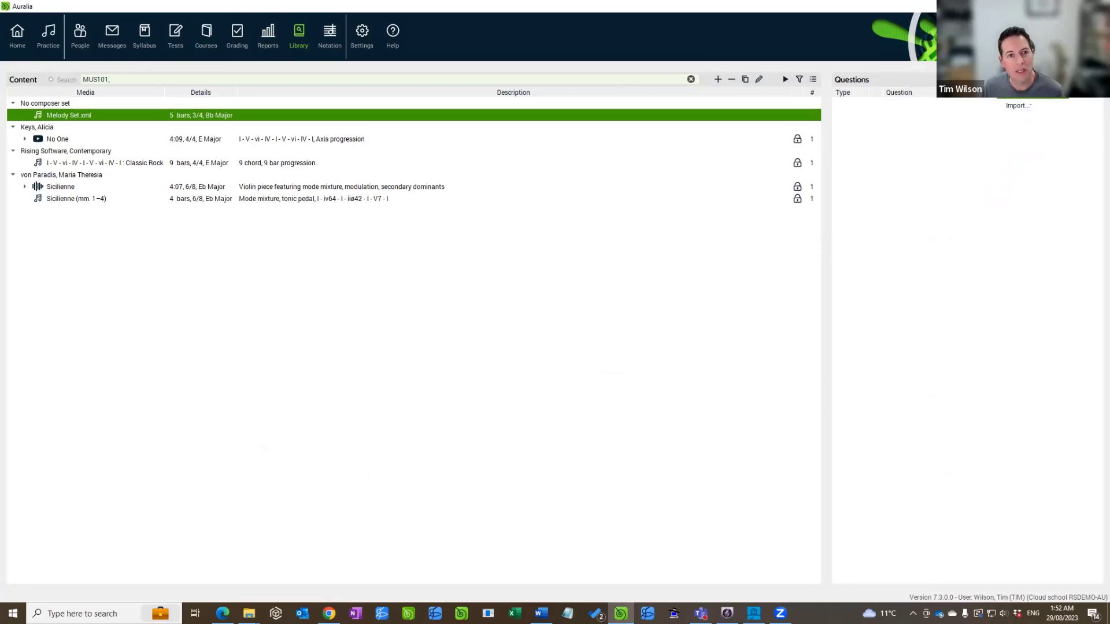
click(1016, 79)
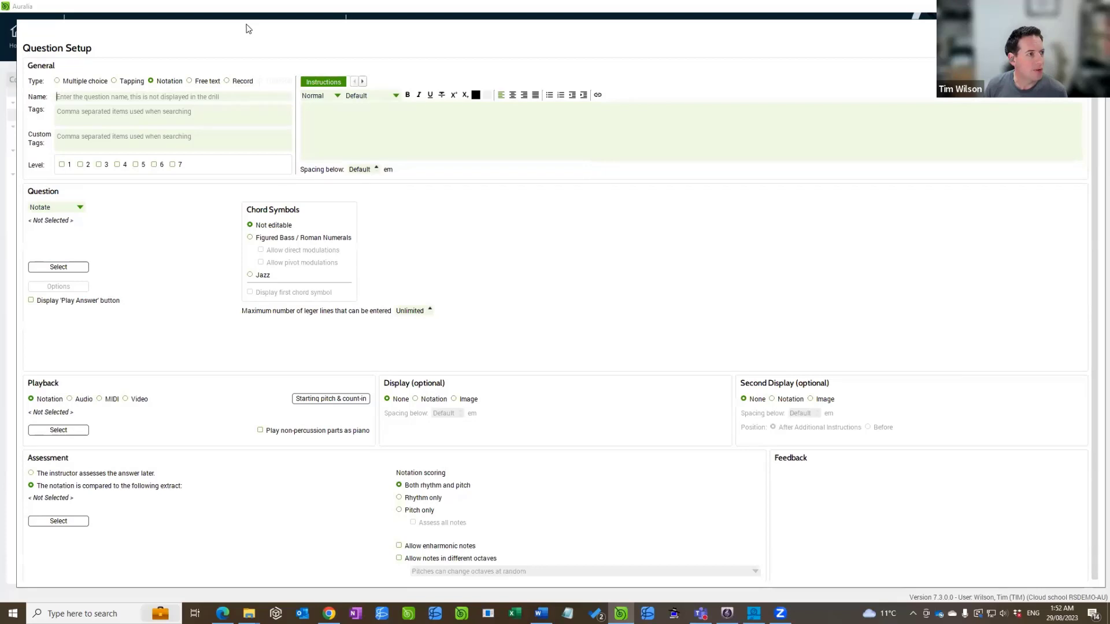
drag(241, 40, 237, 35)
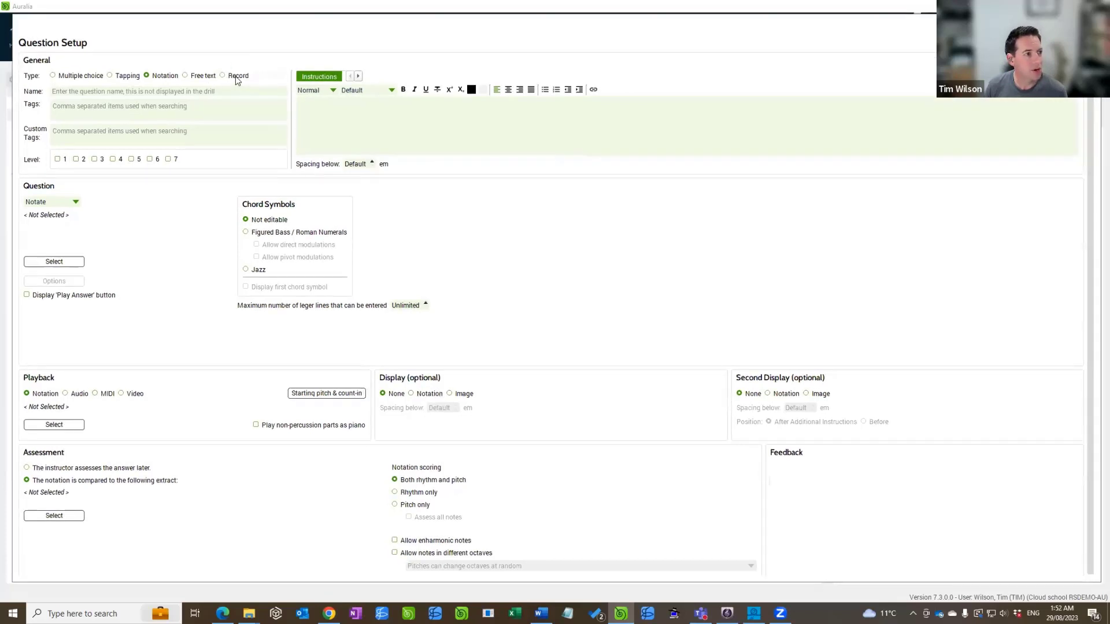
click(235, 76)
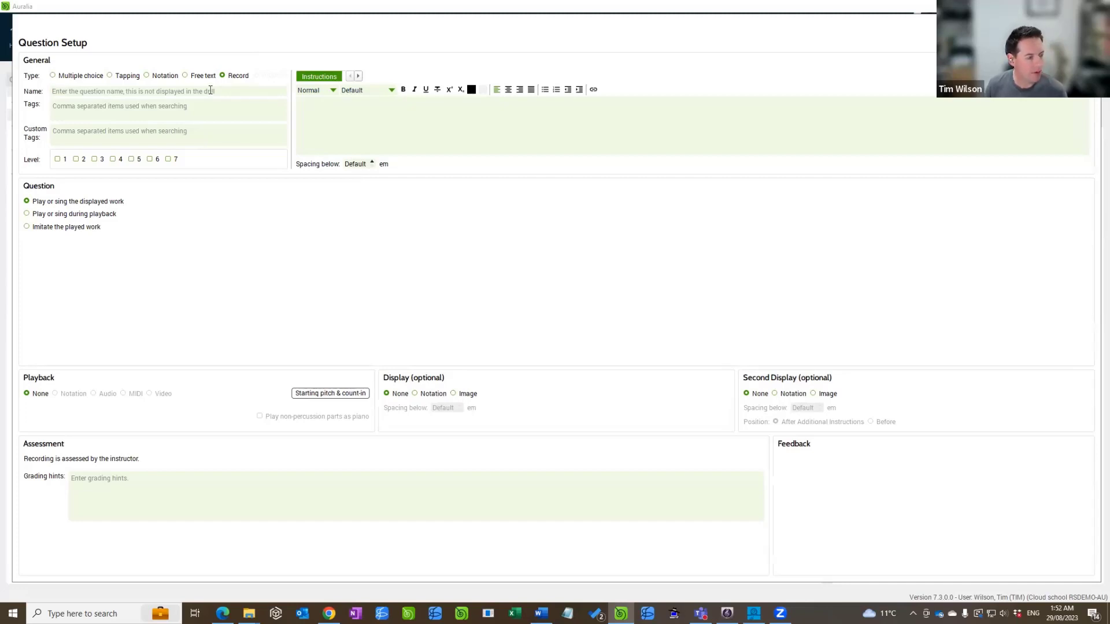
text(Singing #2)
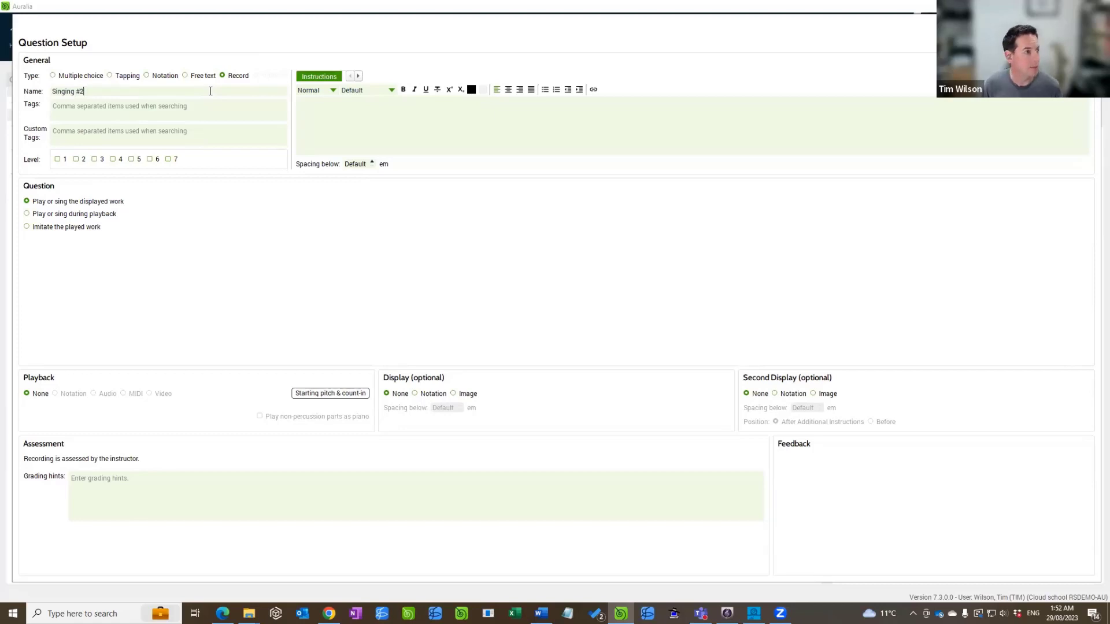
- Enter the question instructions "Sing the displayed melody." and set the first optional display to Notation
click(335, 118)
text(S)
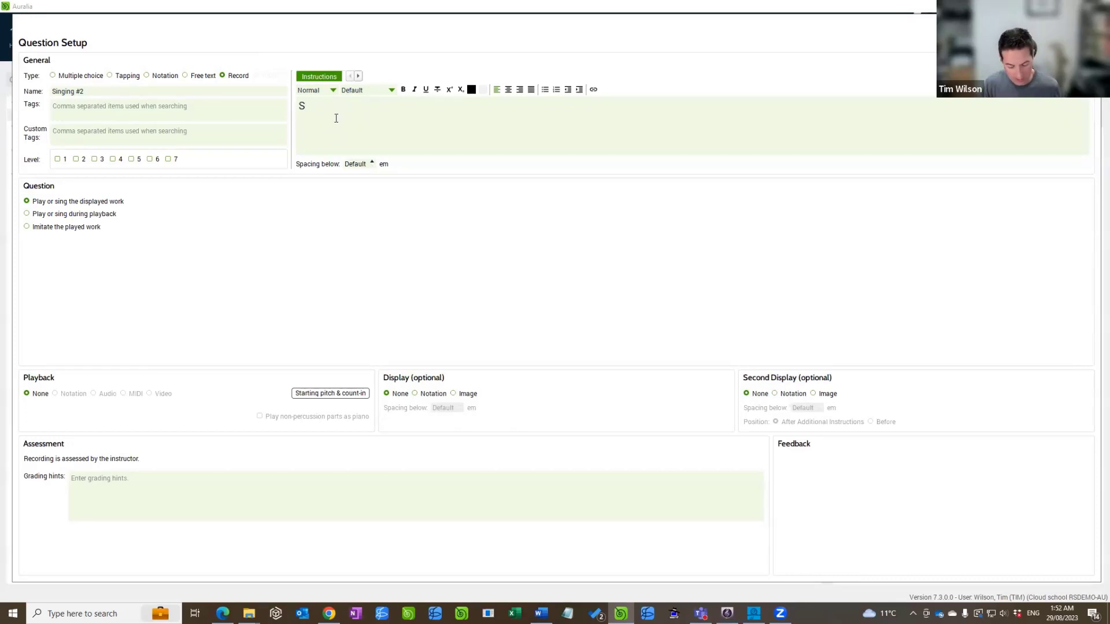
text(ing the di)
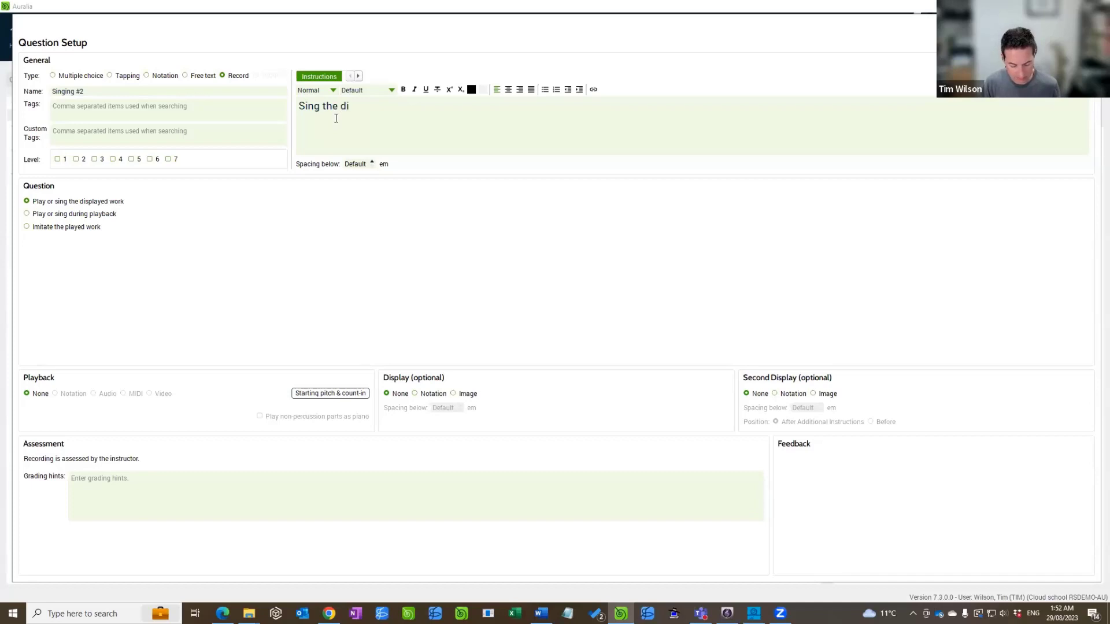
text(splayed melody.)
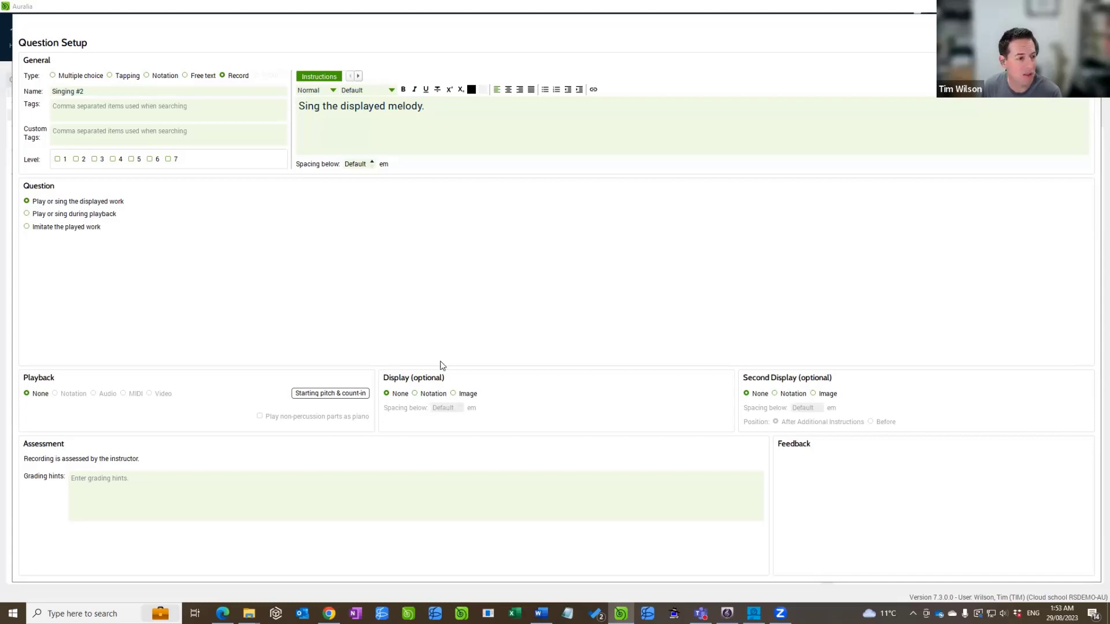
click(435, 396)
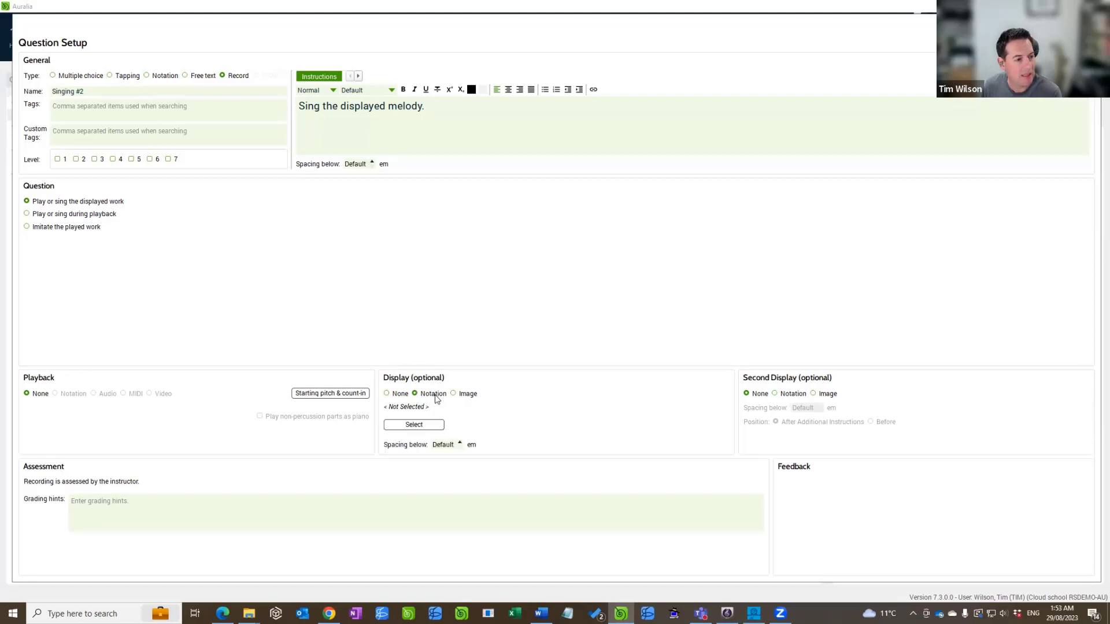
- Search the notation list for "mus101," and choose Melody Set.xml as the question's displayed notation
click(414, 426)
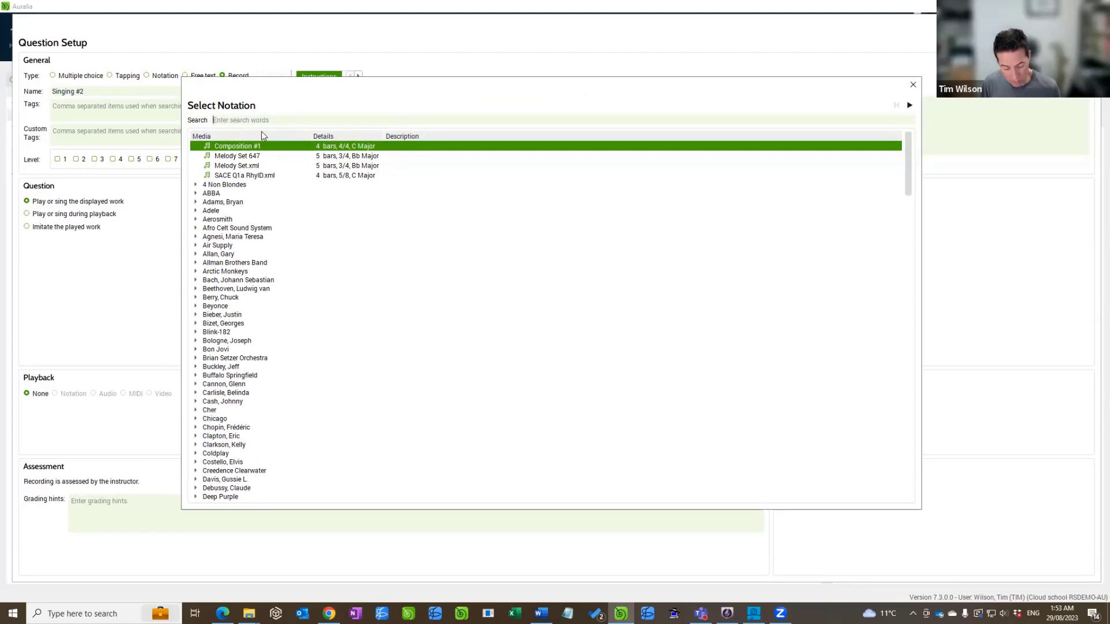
text(mus101,)
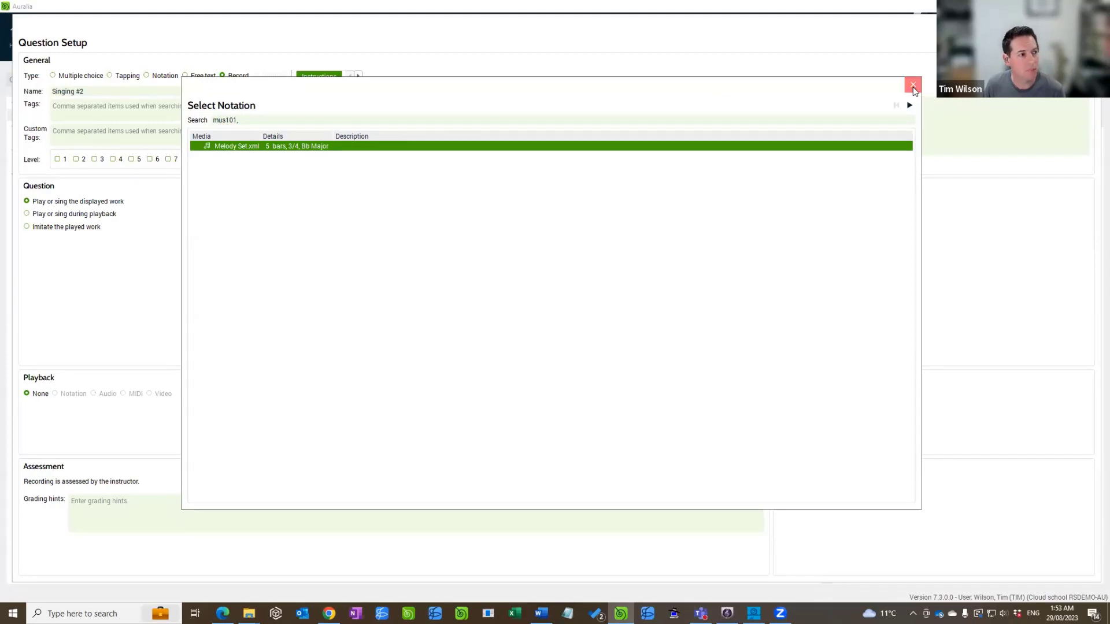
double_click(689, 146)
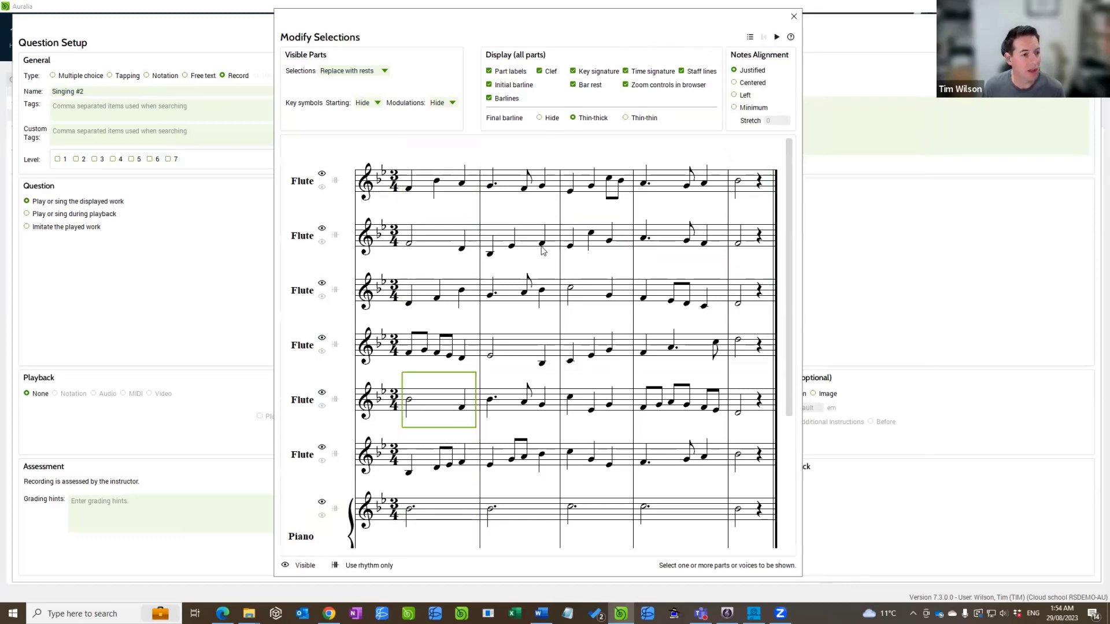
- Make only the first flute part of the notation visible, turn off the part labels, and close the selections window
click(744, 34)
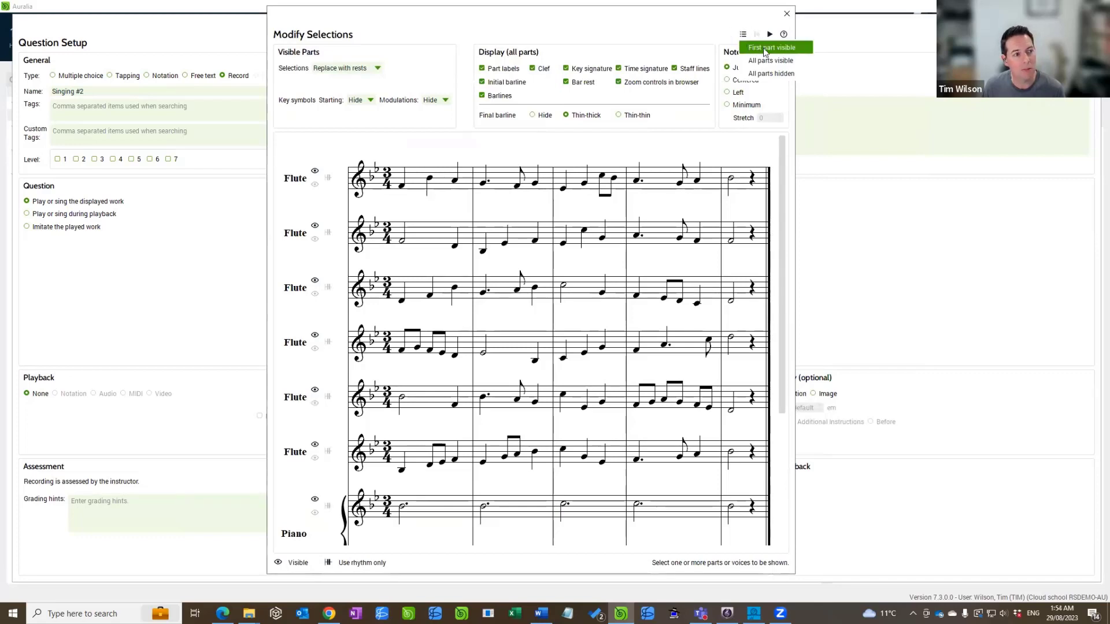
click(764, 50)
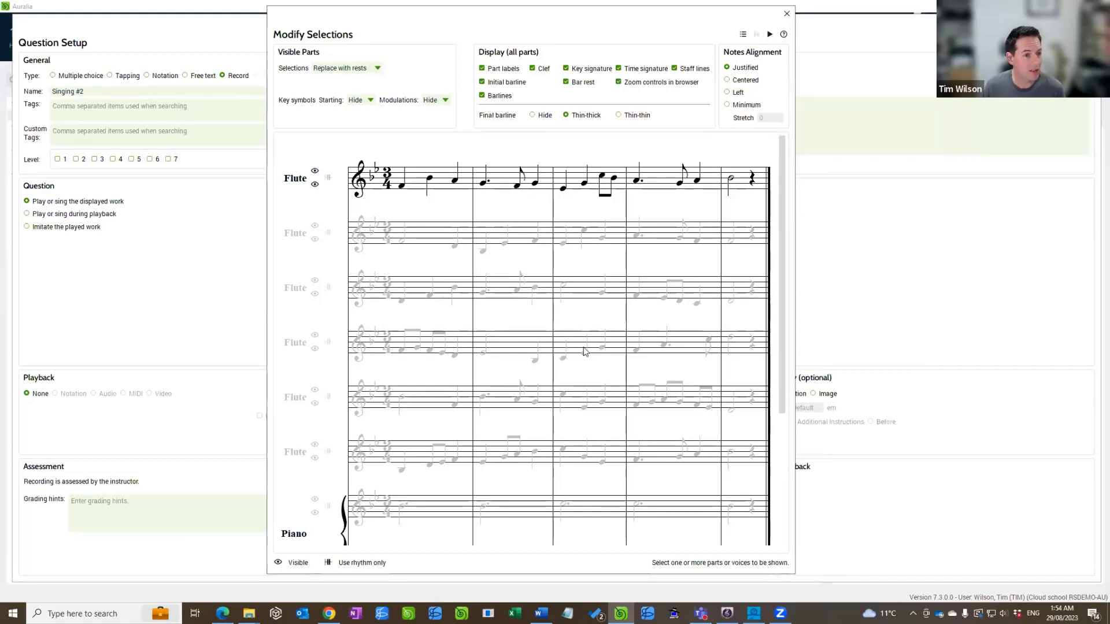
scroll(594, 386, down, 3)
scroll(584, 416, down, 2)
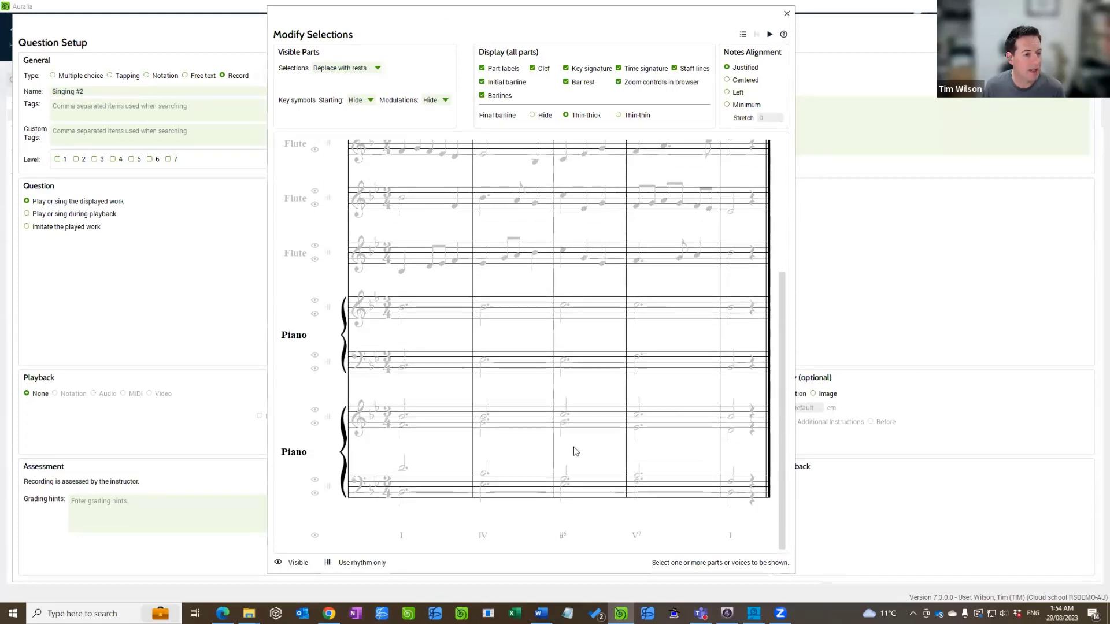
scroll(576, 451, up, 4)
scroll(575, 451, up, 1)
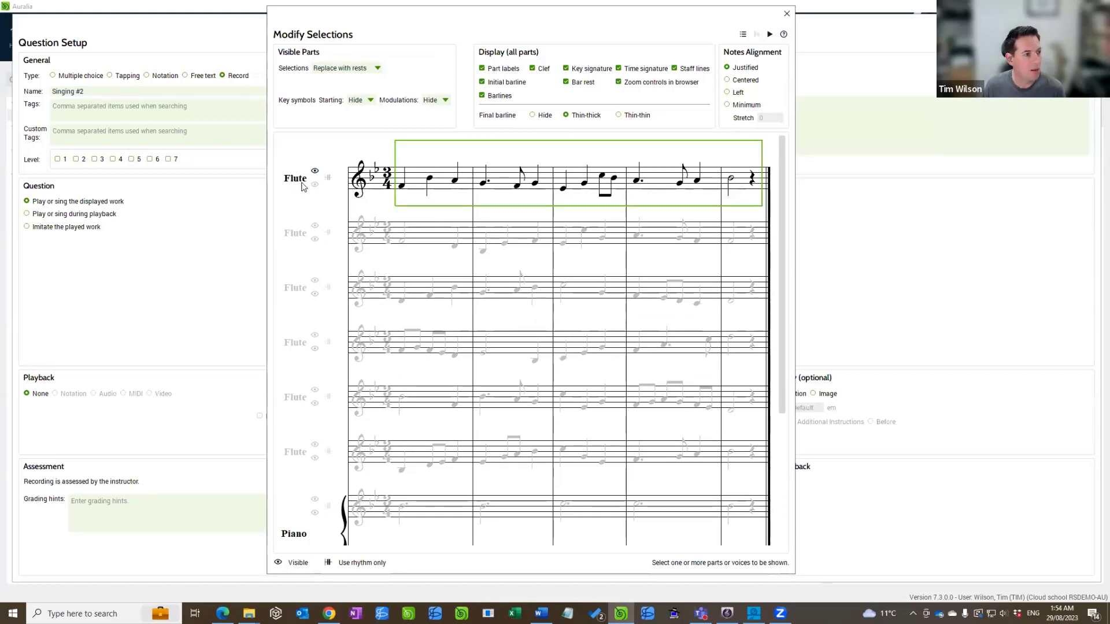
click(481, 68)
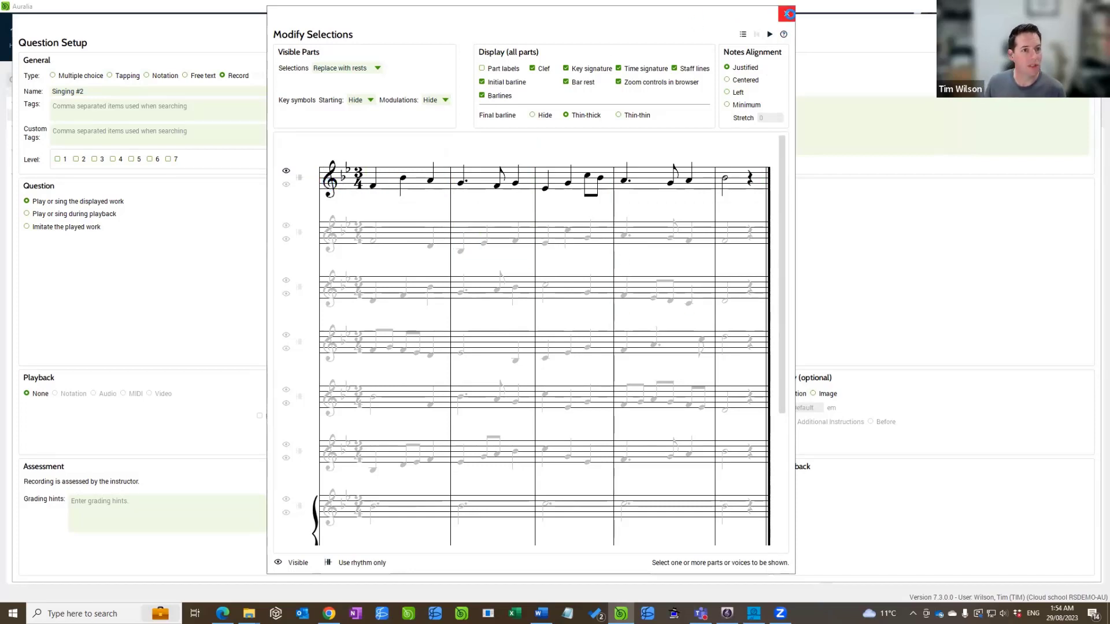
click(787, 13)
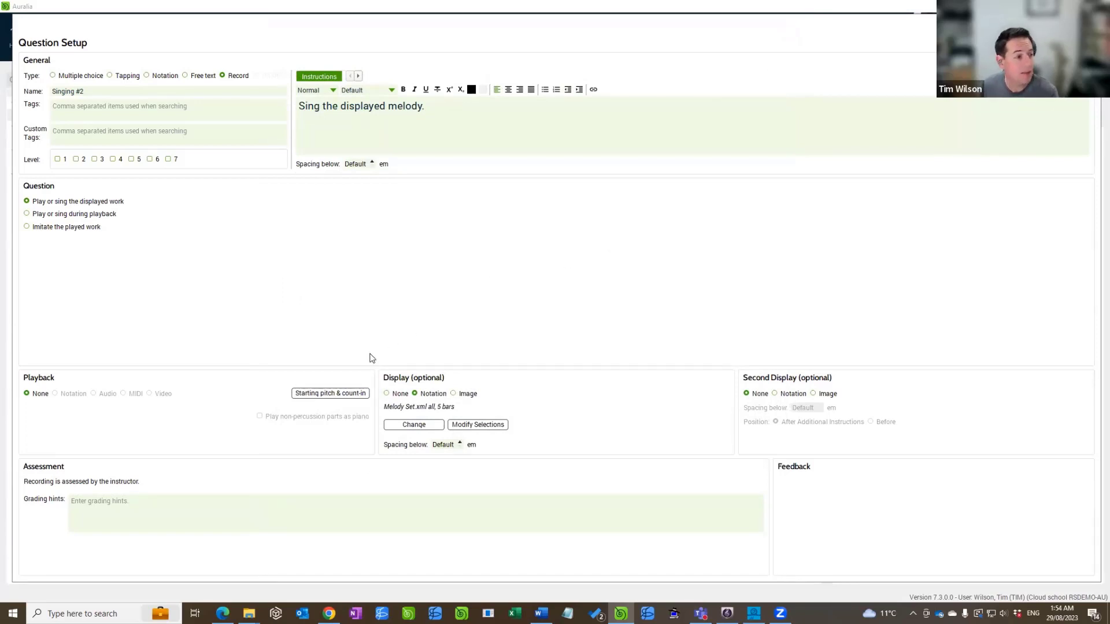
- Set the question's starting pitch to a Major chord with tonic Bb
click(333, 395)
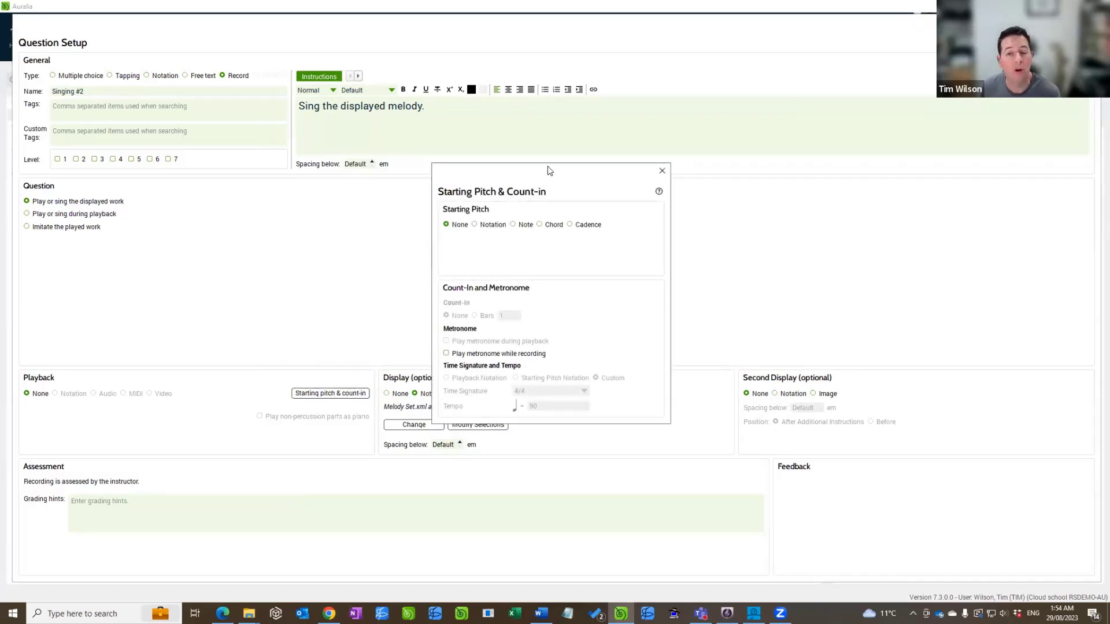
drag(548, 167, 549, 161)
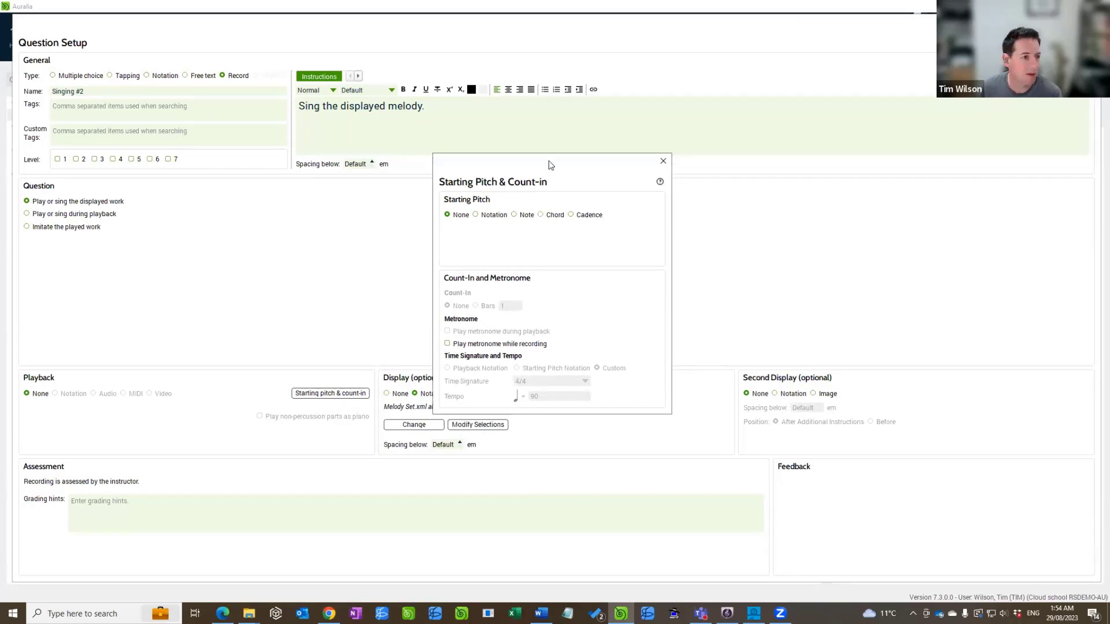
click(554, 218)
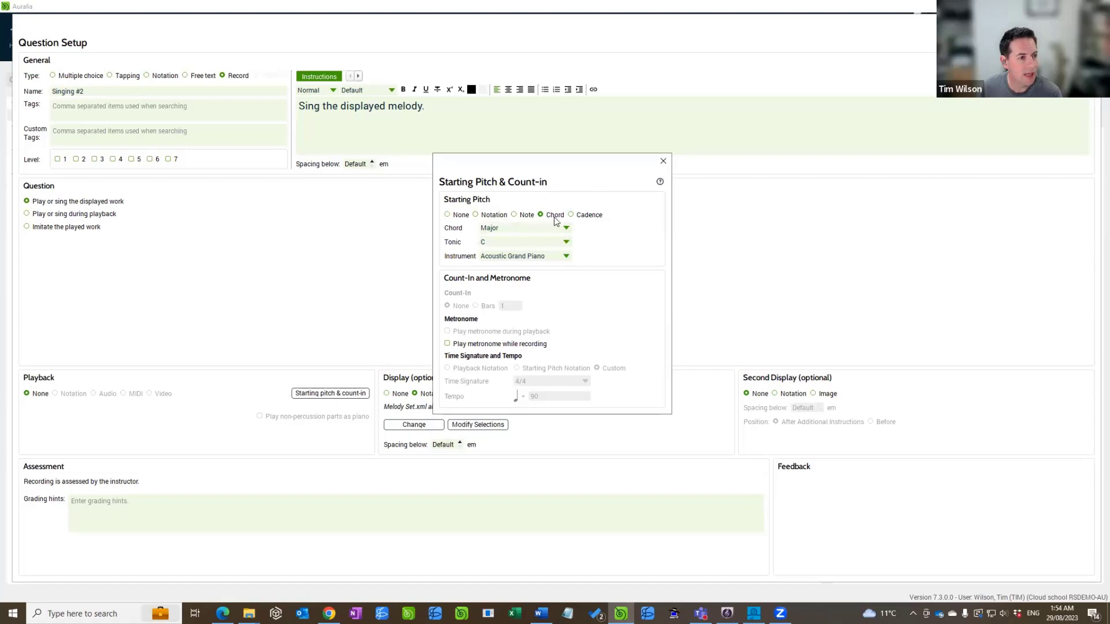
click(536, 243)
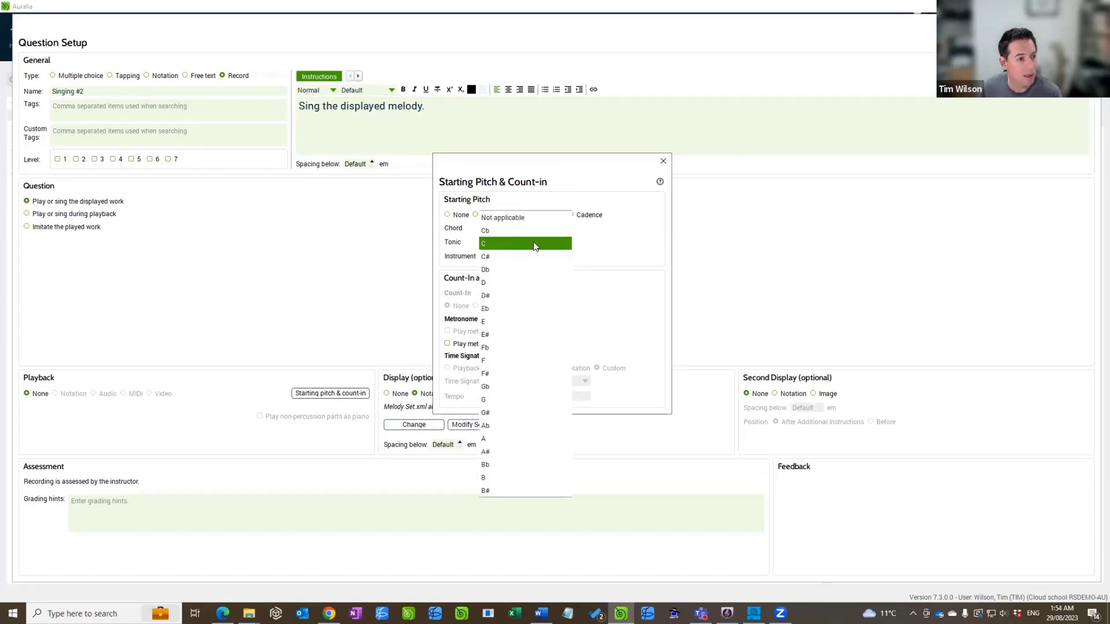
click(516, 467)
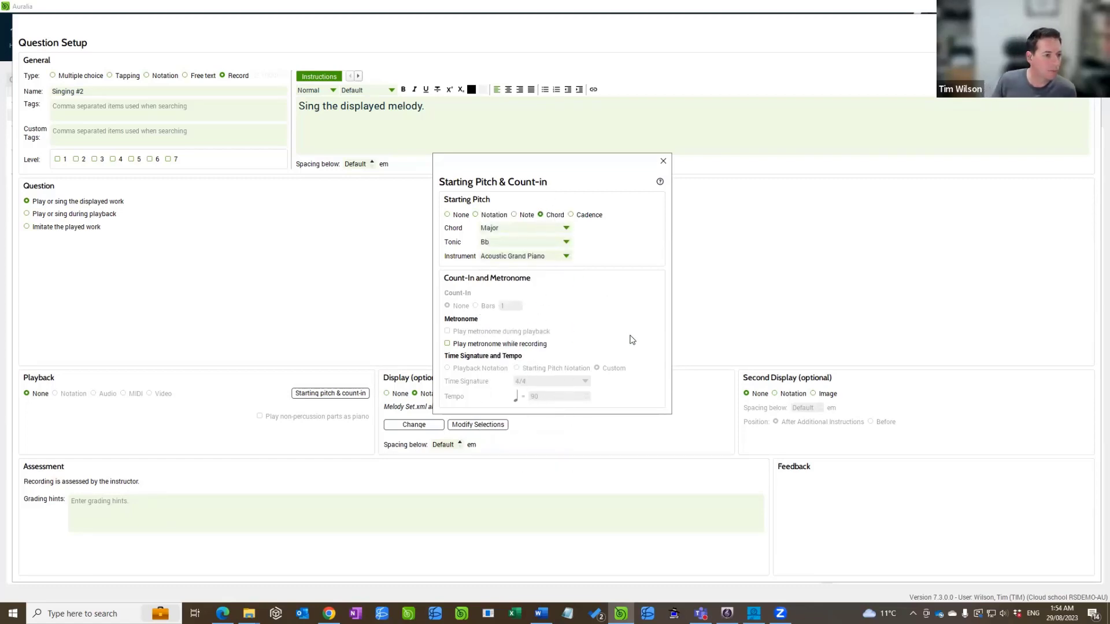
- Enable the metronome while recording with a 3/4 time signature and tempo 75, and close the starting pitch and count-in settings
click(471, 346)
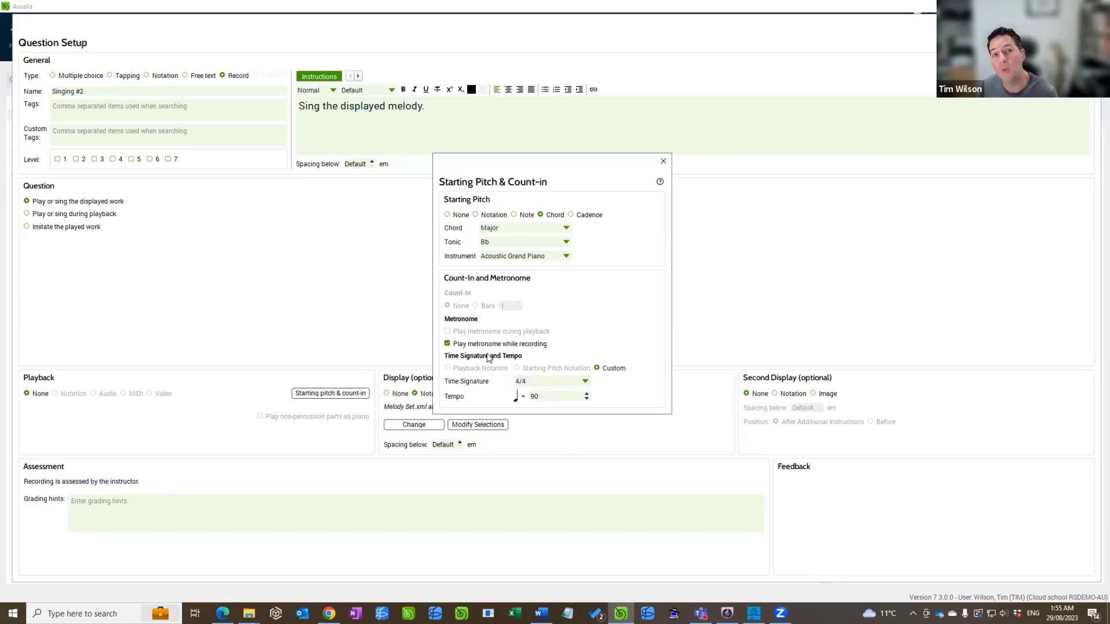
click(549, 383)
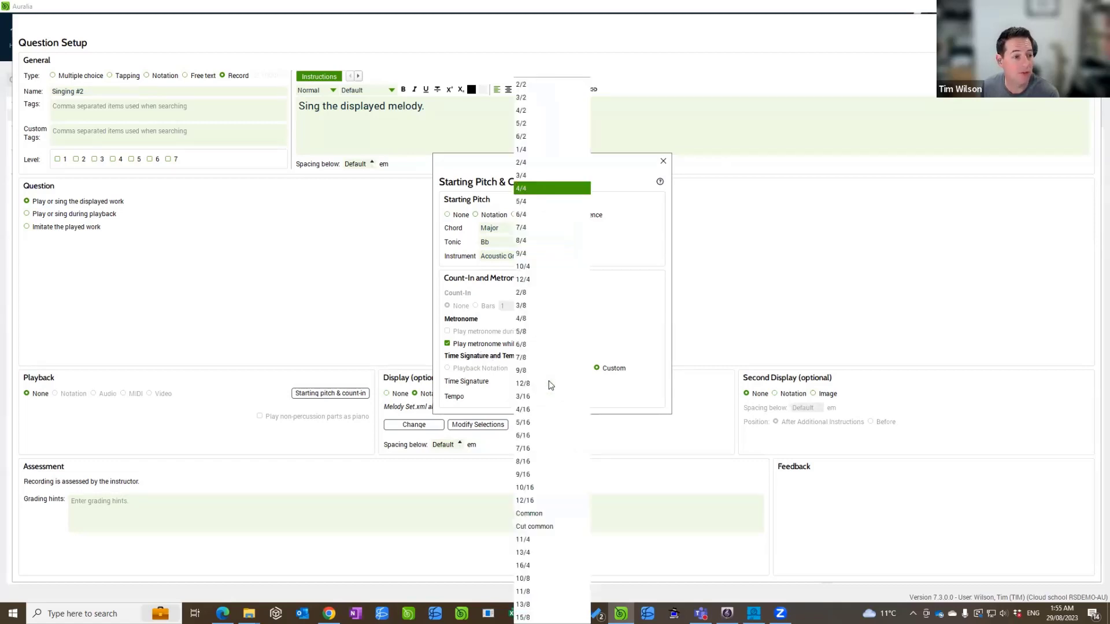
click(528, 174)
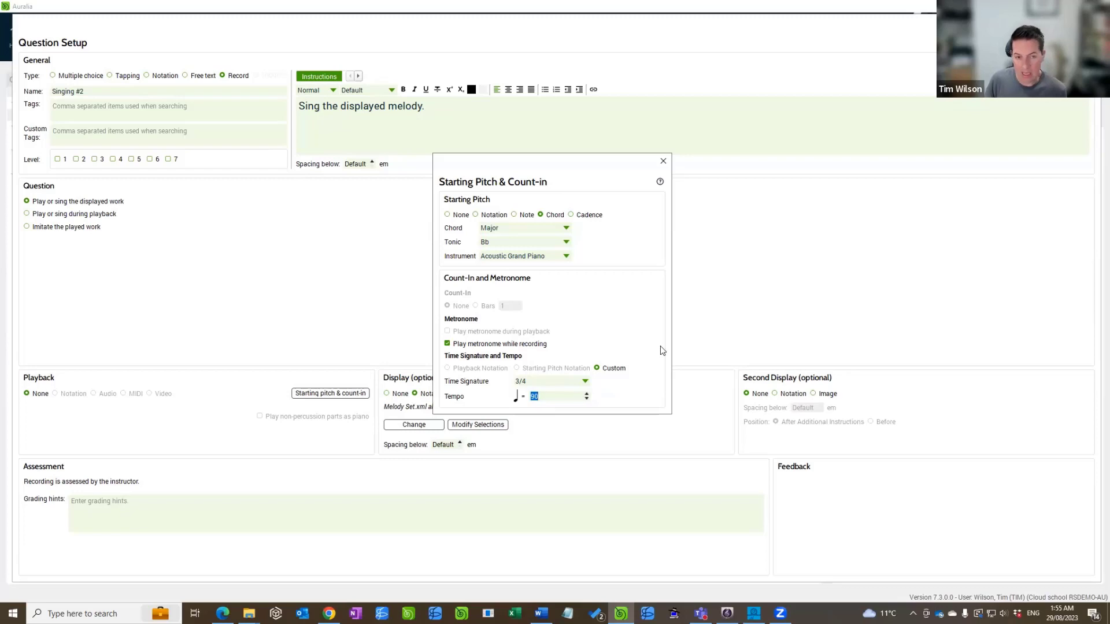
text(75)
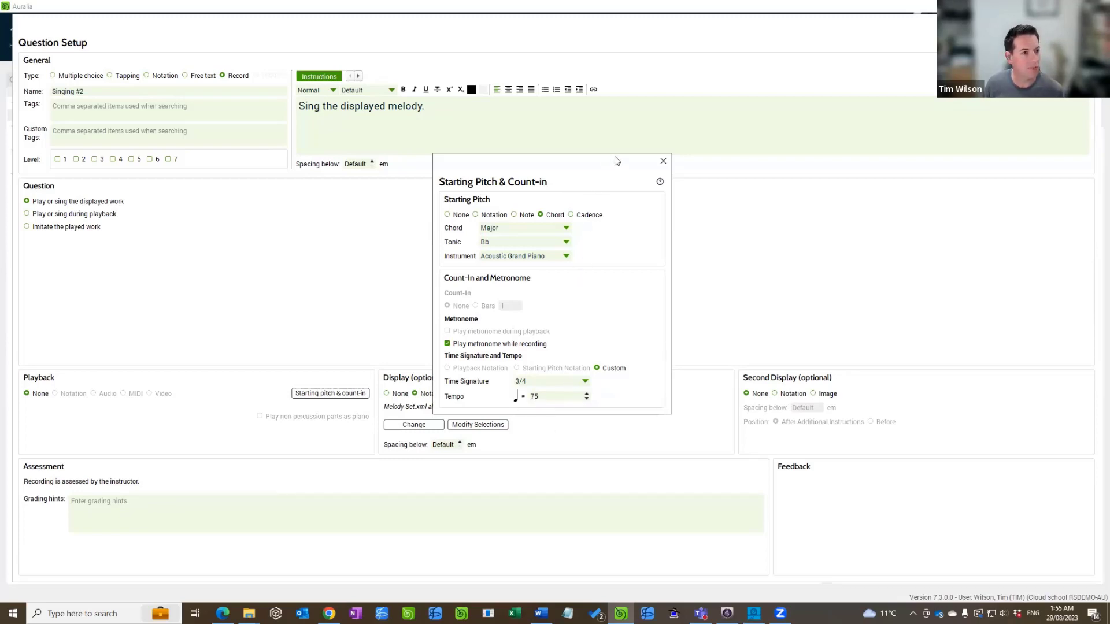
drag(617, 161, 621, 112)
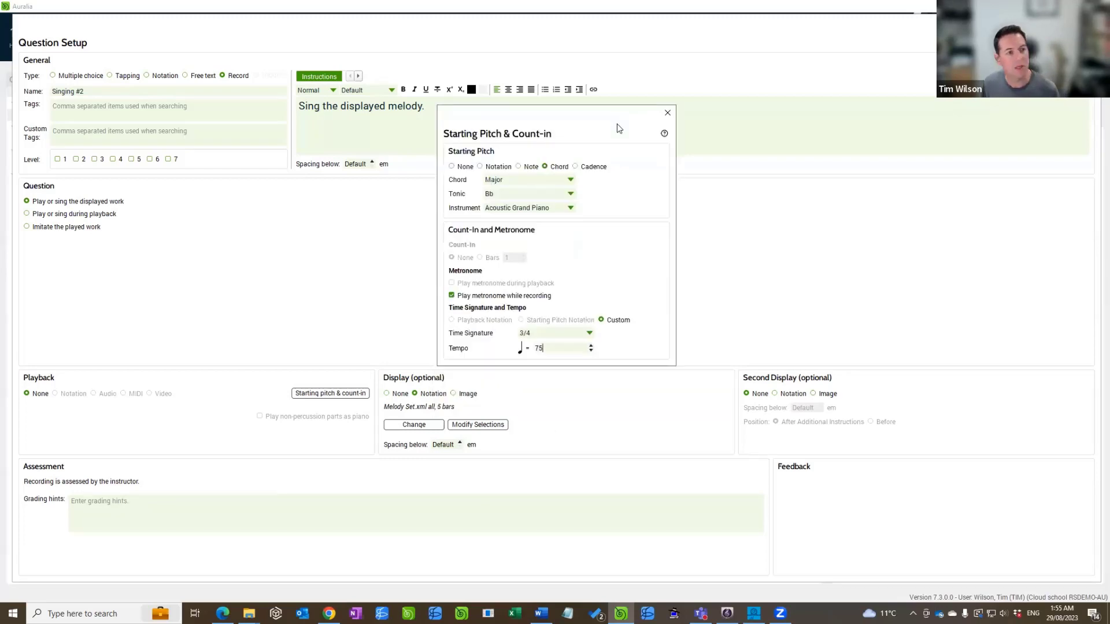
click(668, 114)
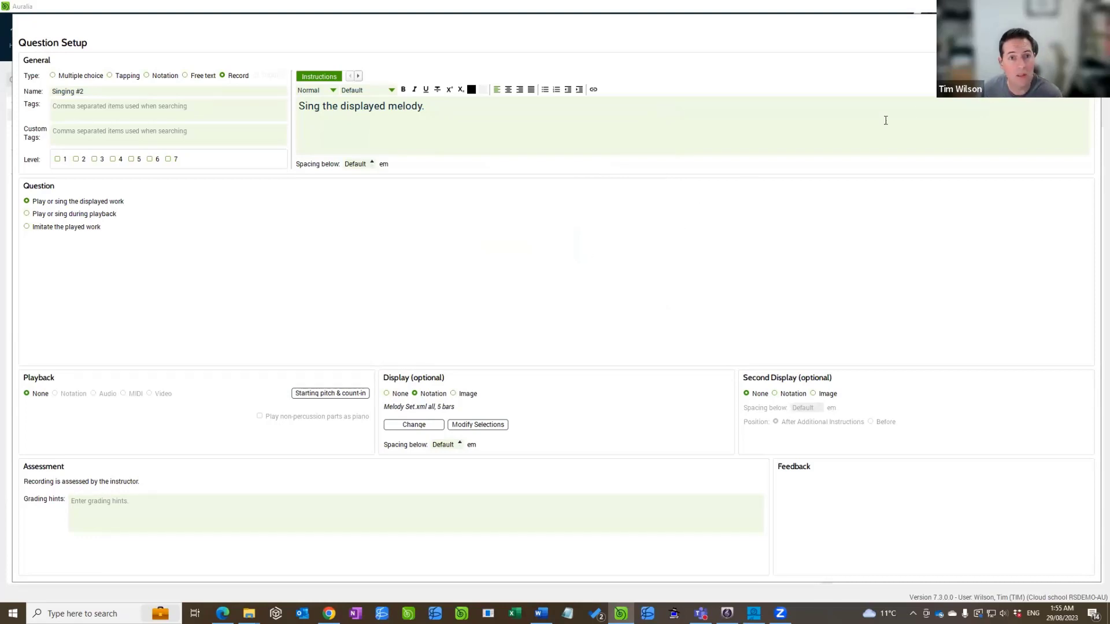
- Preview the Singing #2 question, try its pitch reference, metronome and recording controls, and close the preview
mouse_move(970, 226)
mouse_down()
mouse_move(1019, 142)
mouse_move(1033, 169)
mouse_up()
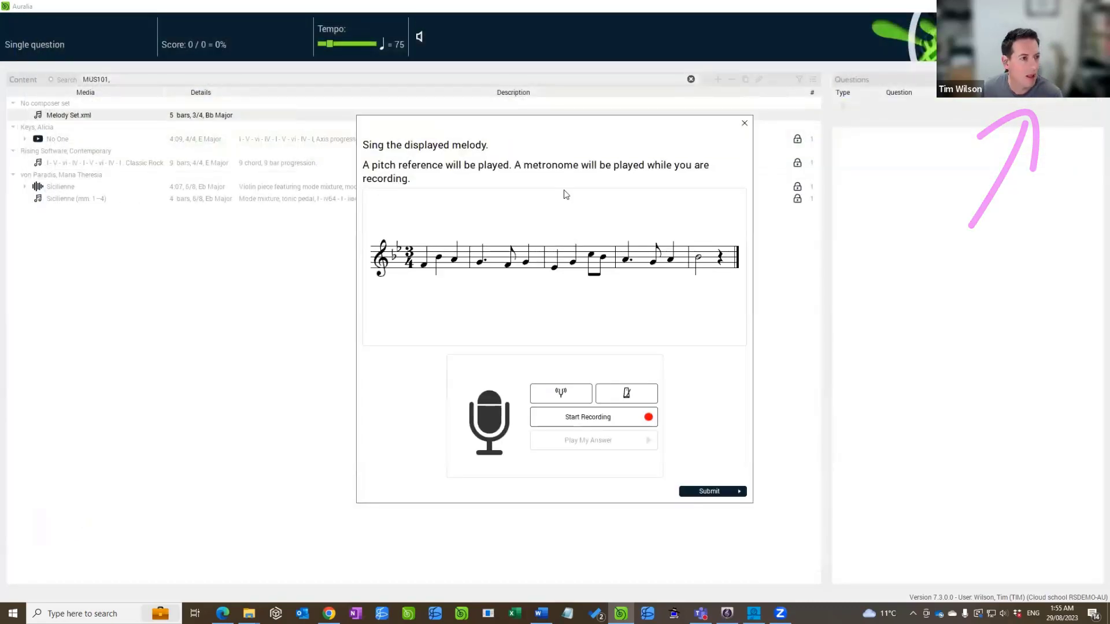
drag(602, 138, 632, 116)
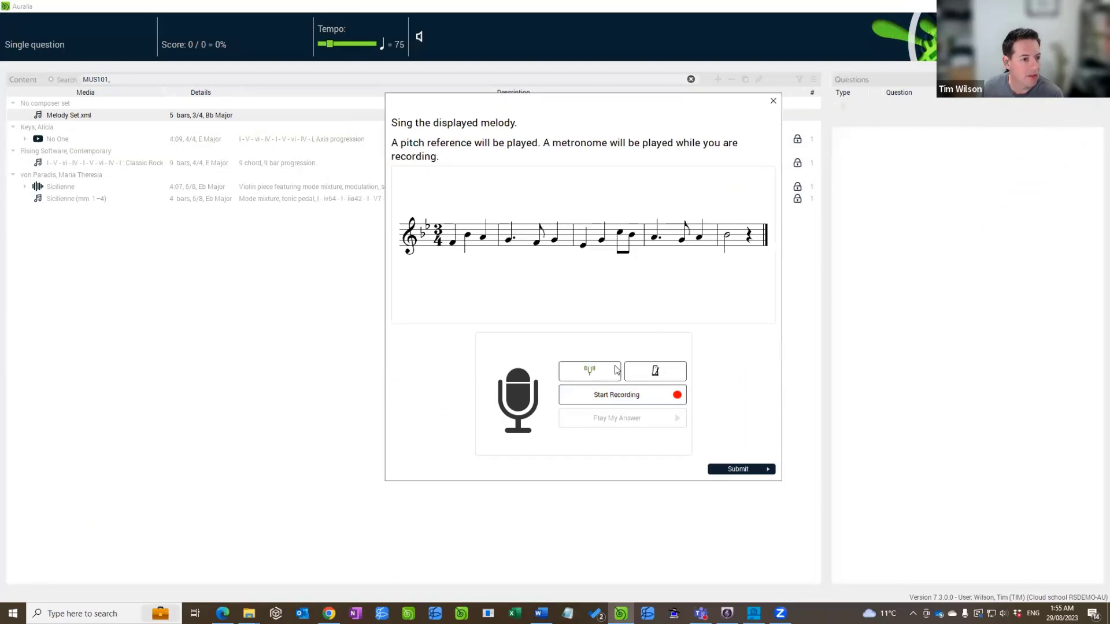
click(593, 373)
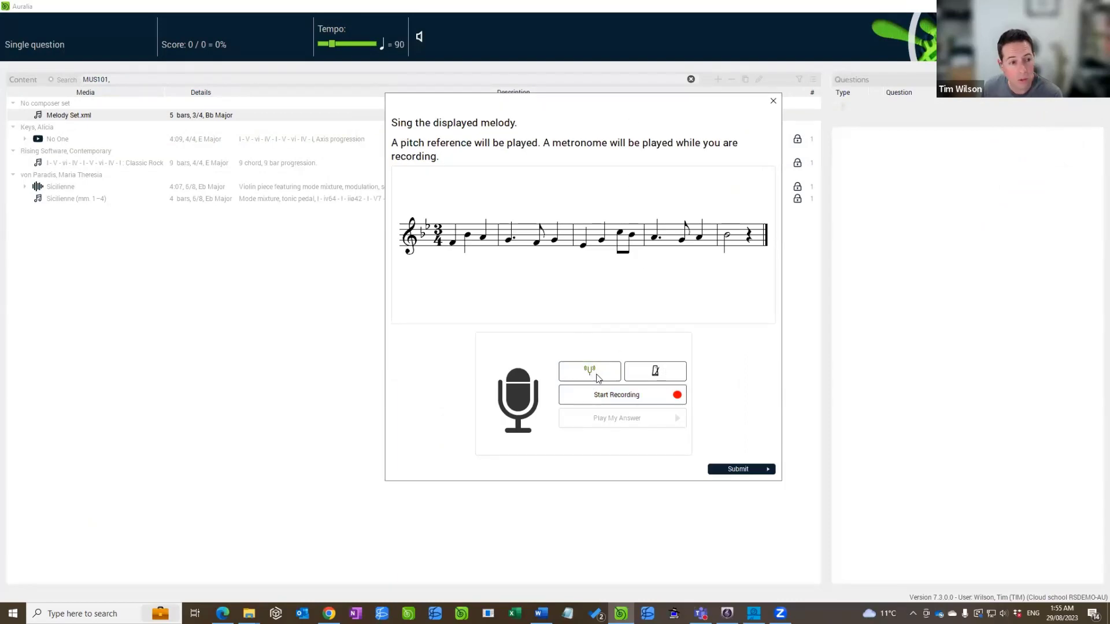
click(665, 373)
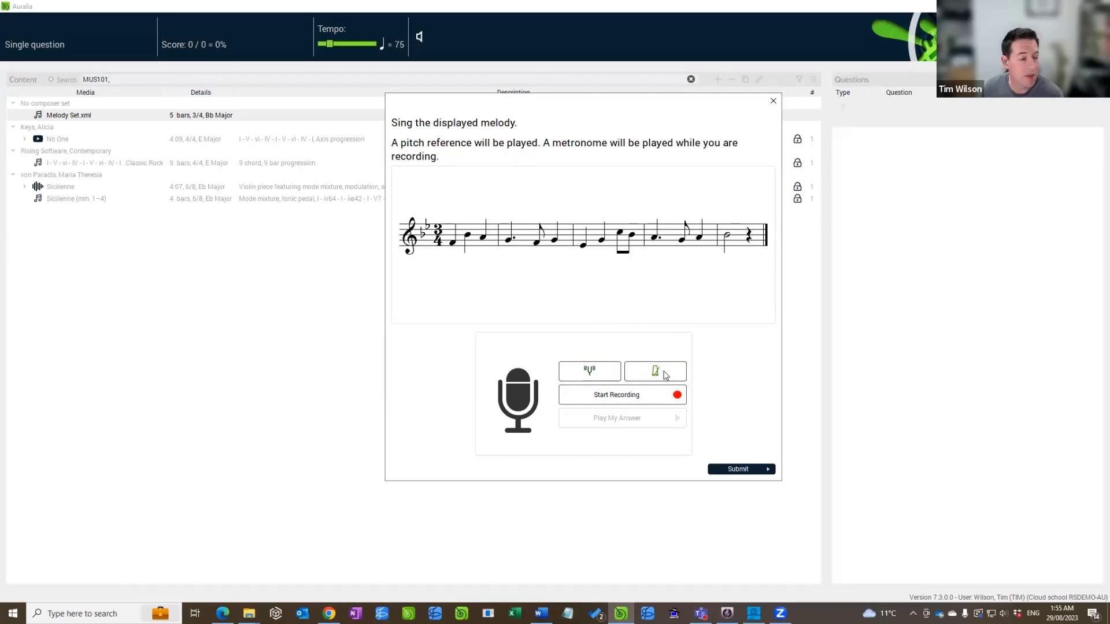
click(665, 374)
click(620, 398)
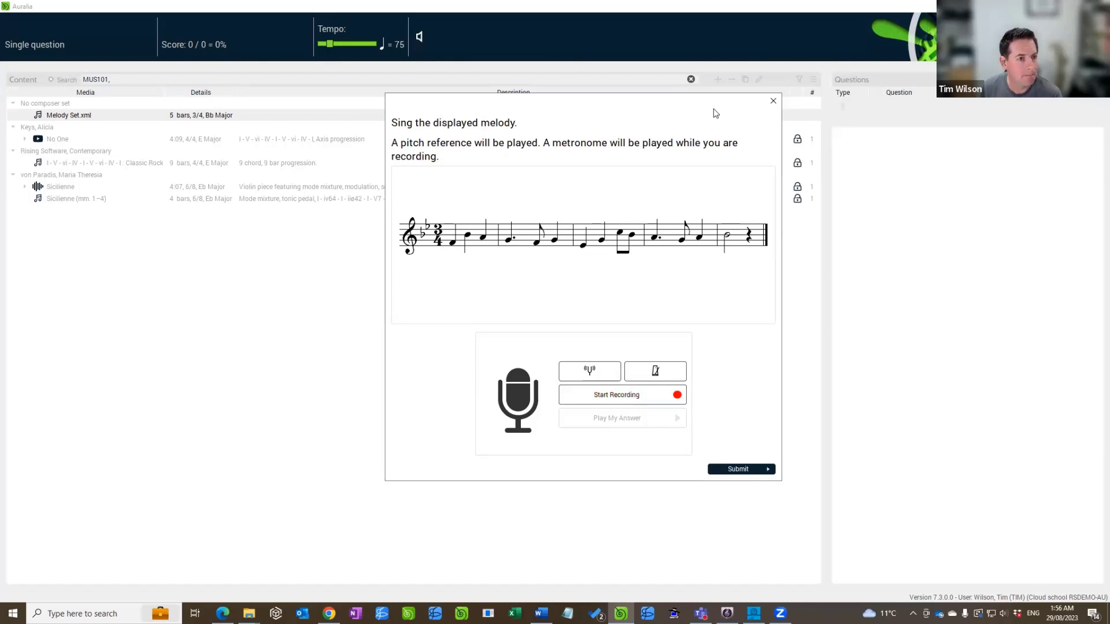
click(773, 102)
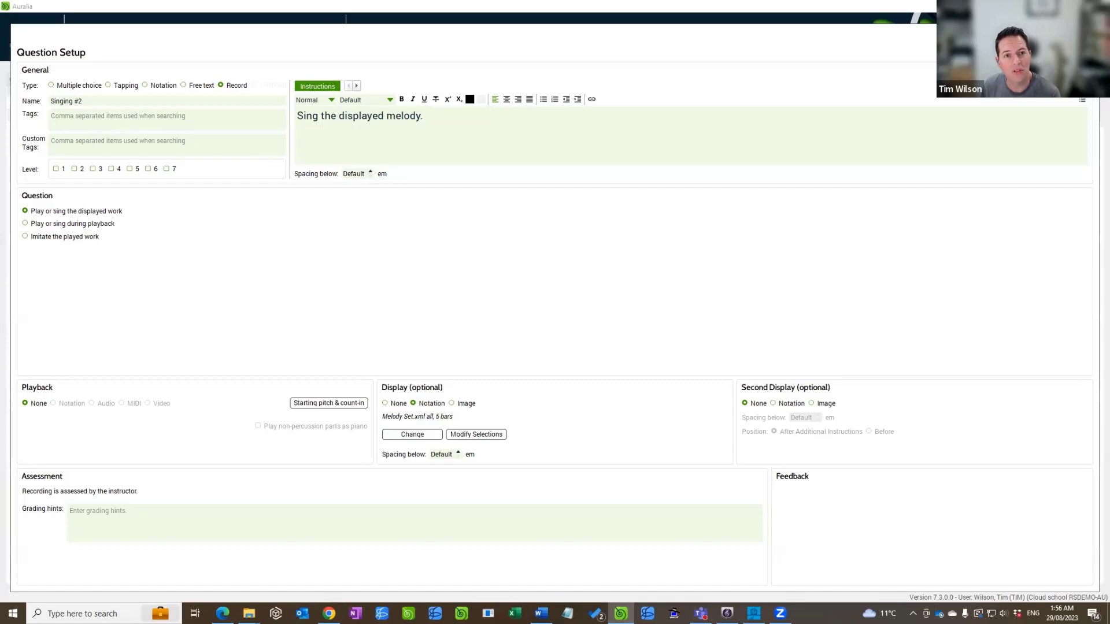
- Close the setup of Singing #2 and make a copy of the question in the library
mouse_move(971, 226)
mouse_down()
mouse_move(1026, 124)
mouse_move(1034, 169)
mouse_up()
drag(979, 137, 1029, 113)
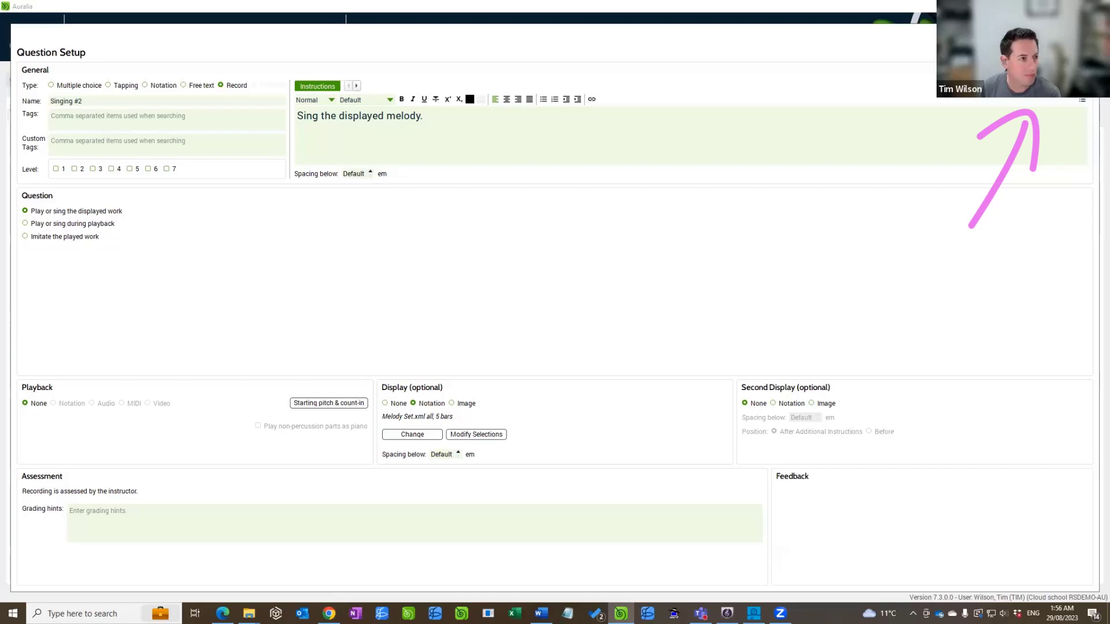
click(1072, 37)
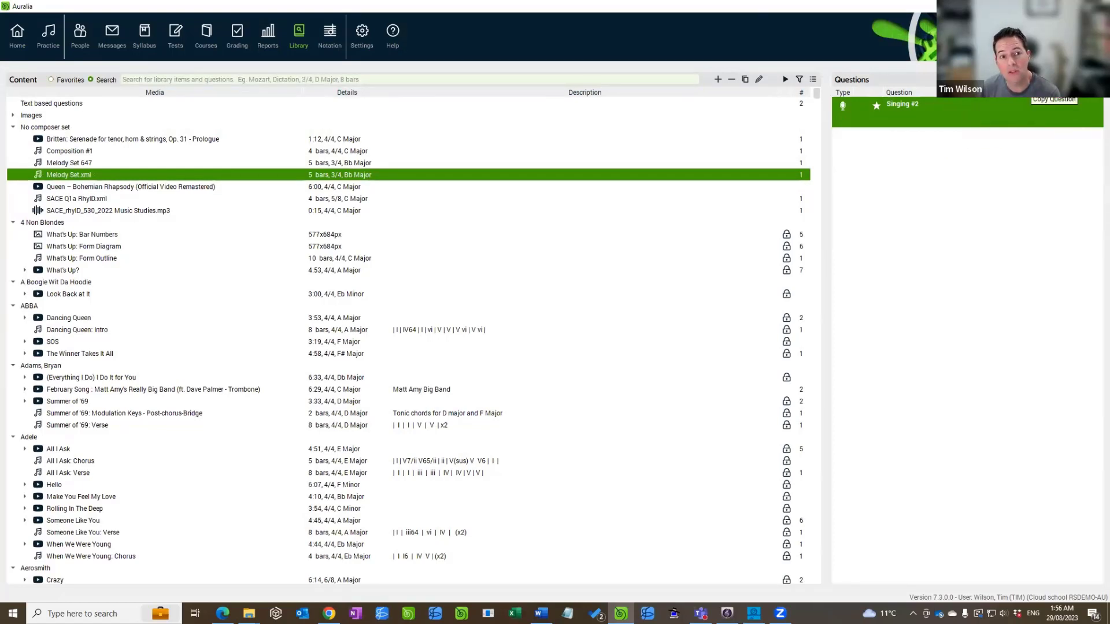
mouse_move(973, 223)
mouse_down()
mouse_move(1010, 162)
mouse_move(1032, 169)
mouse_move(977, 138)
mouse_up()
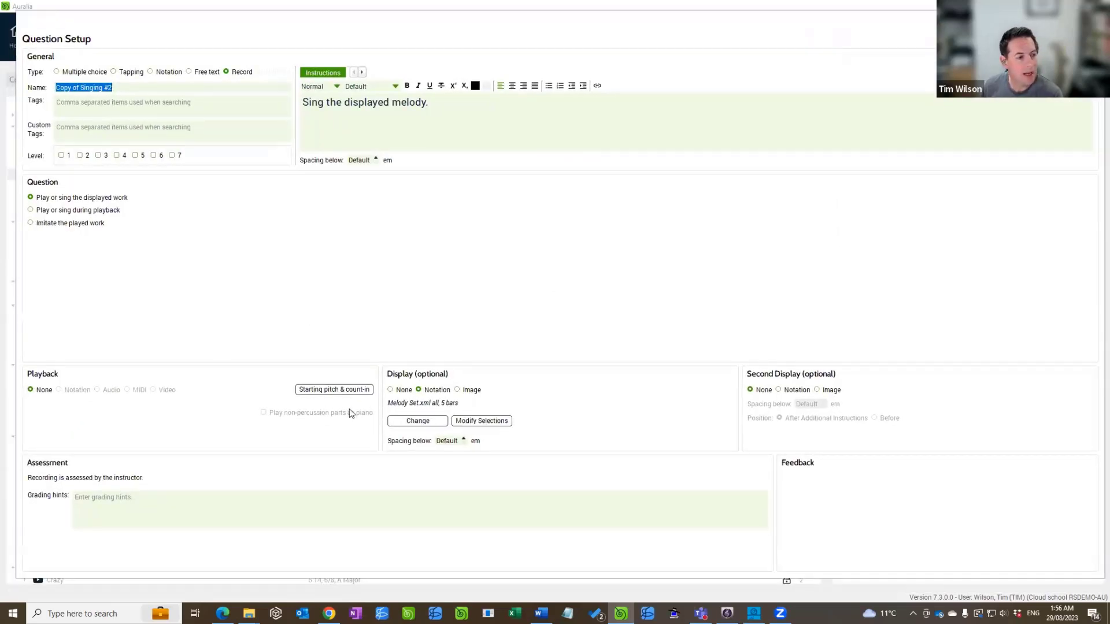
- Show only the second flute part in the copied question's notation, preview the question, and close the preview
click(485, 421)
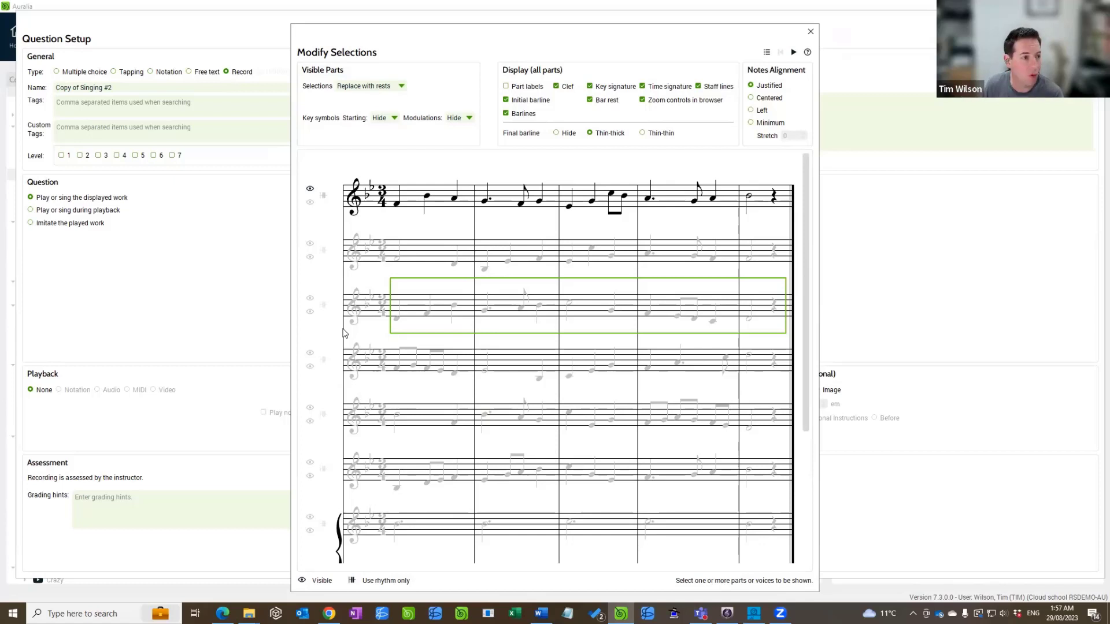
click(310, 245)
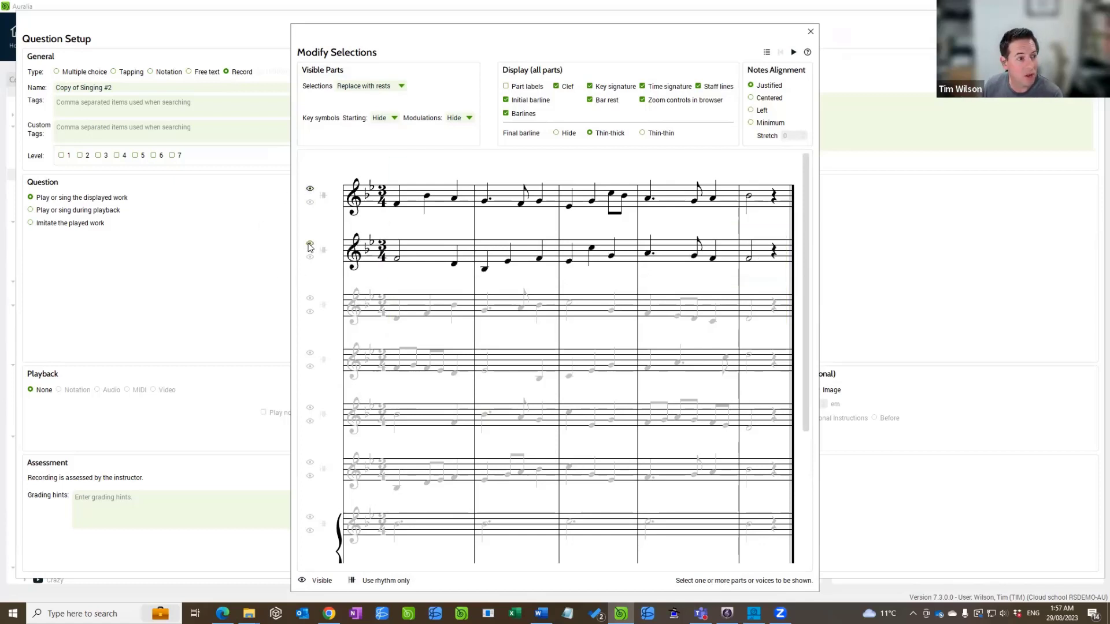
click(310, 191)
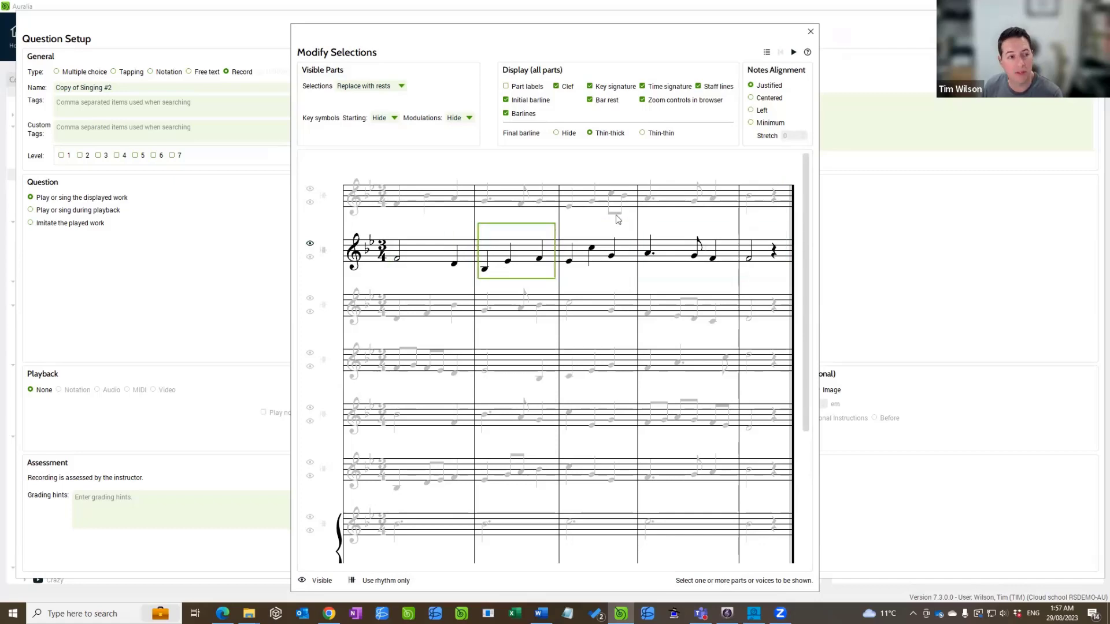
click(811, 31)
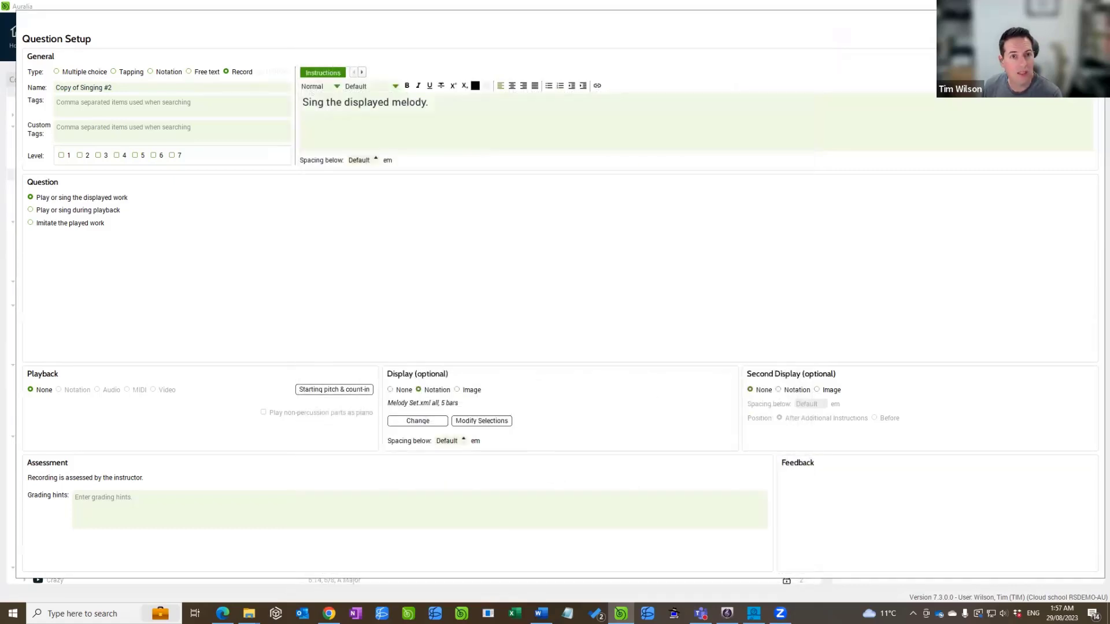
click(983, 31)
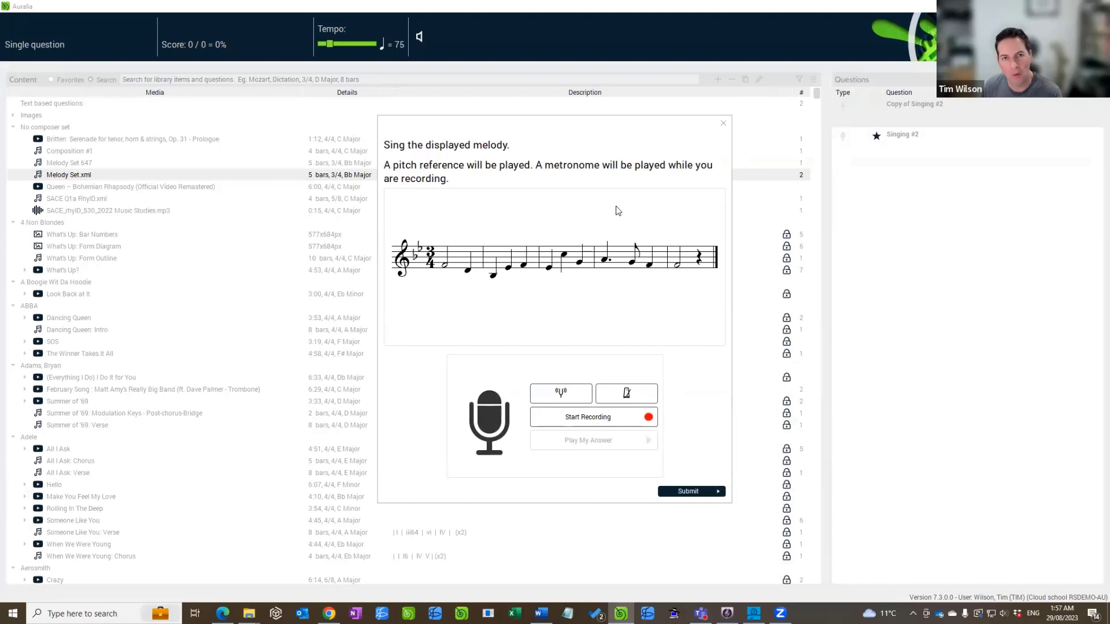
click(724, 123)
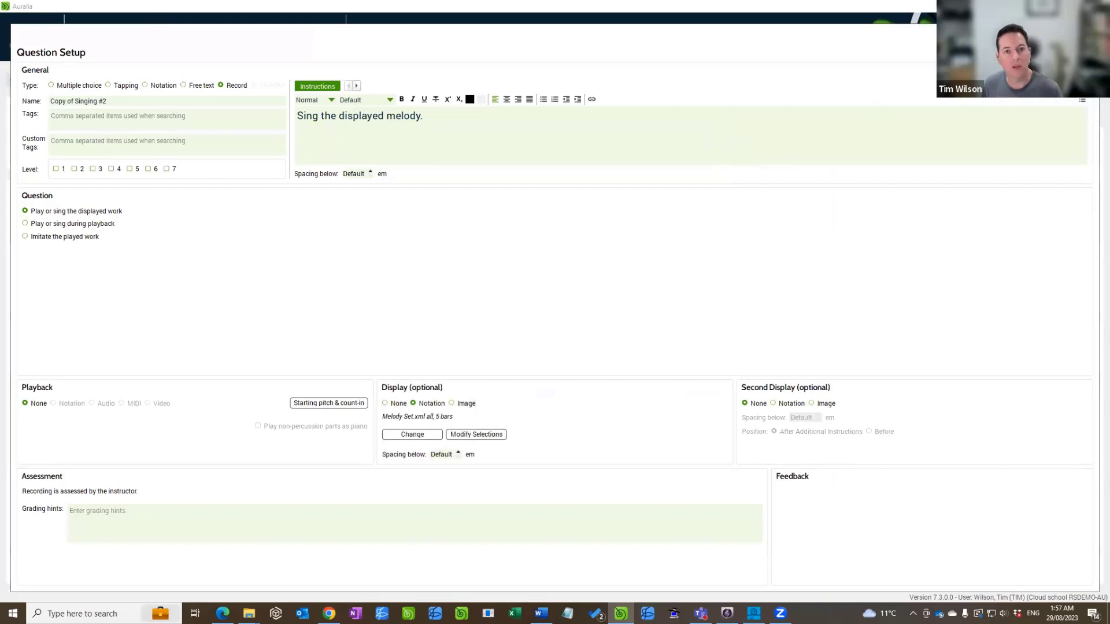
- Make another copy of the Singing #2 question in the library and open the new copy's setup
key(Escape)
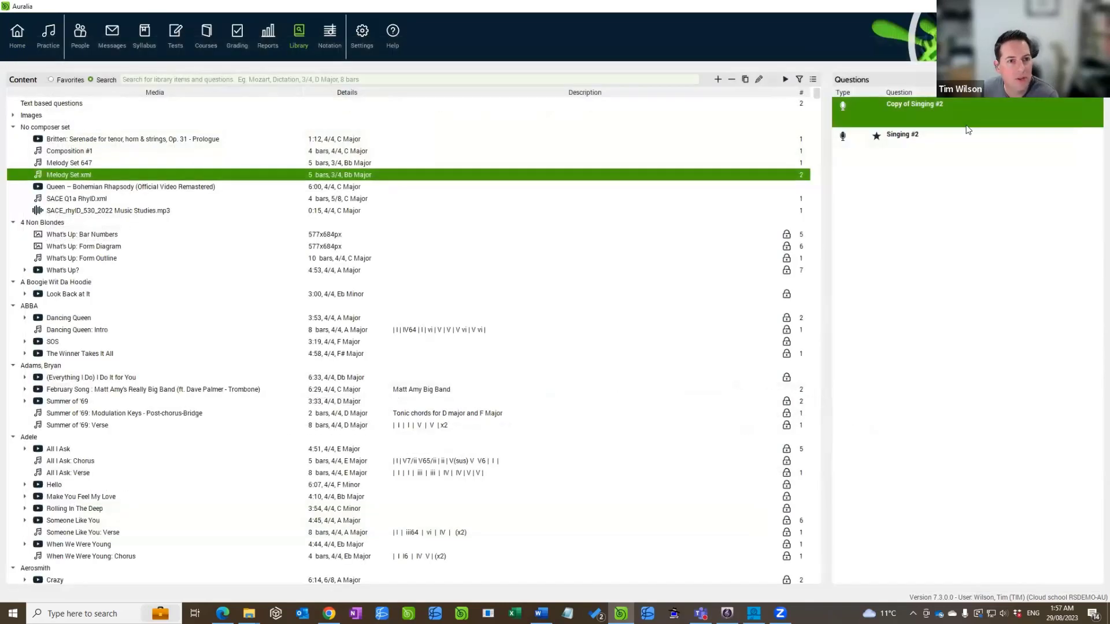
click(912, 142)
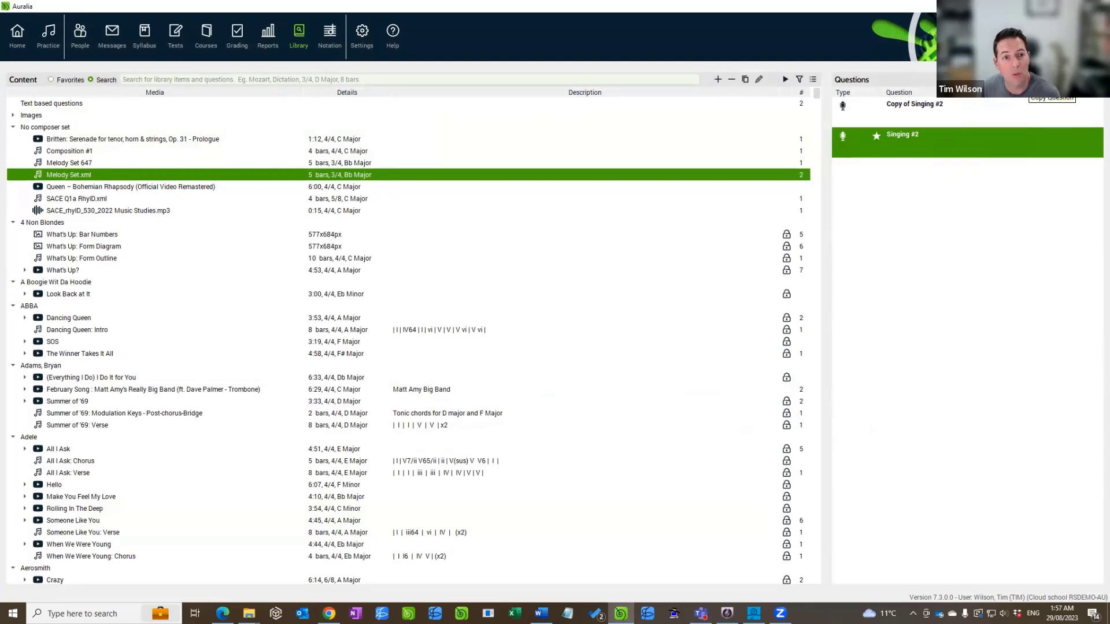
click(1028, 79)
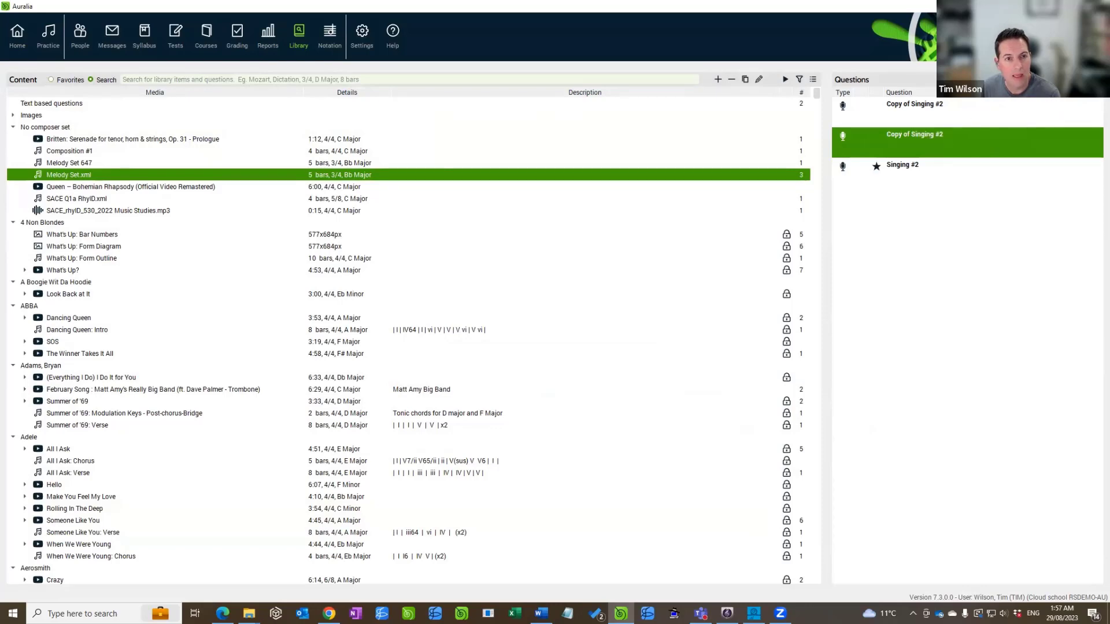
double_click(928, 139)
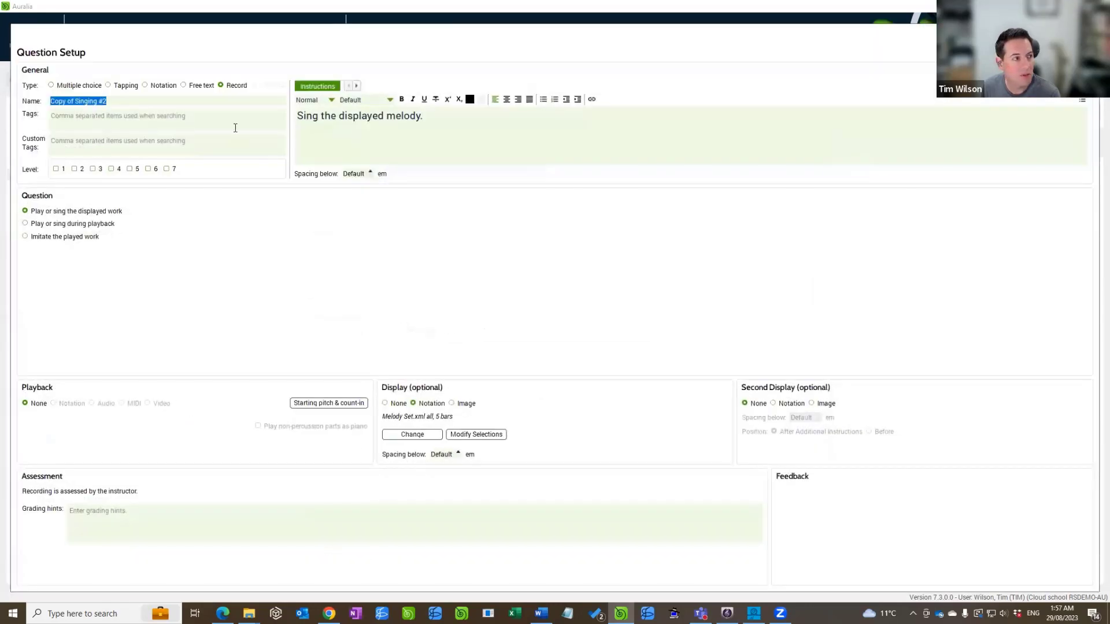
- Rename the copied question as "Singing #3 With accomp."
click(155, 108)
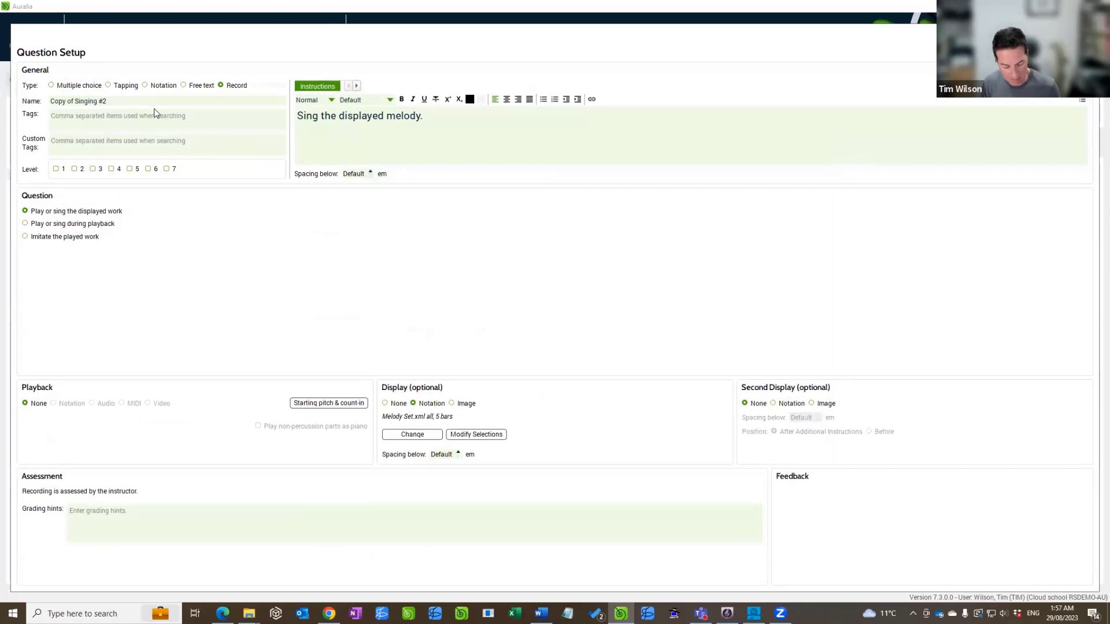
key(BackSpace)
text(3)
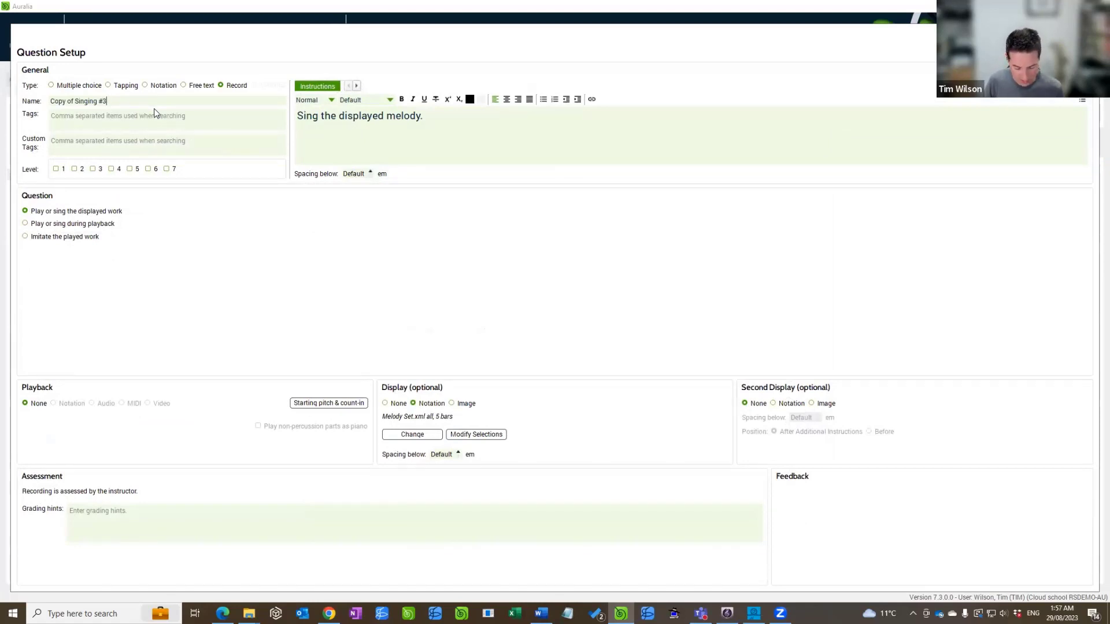
text( With ac)
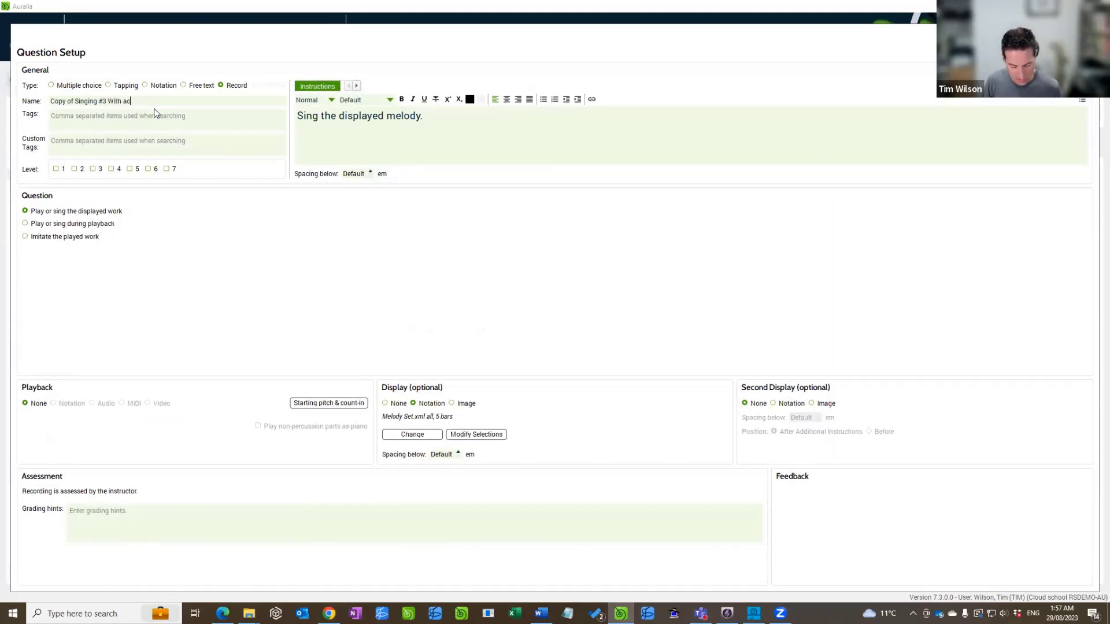
text(comp.)
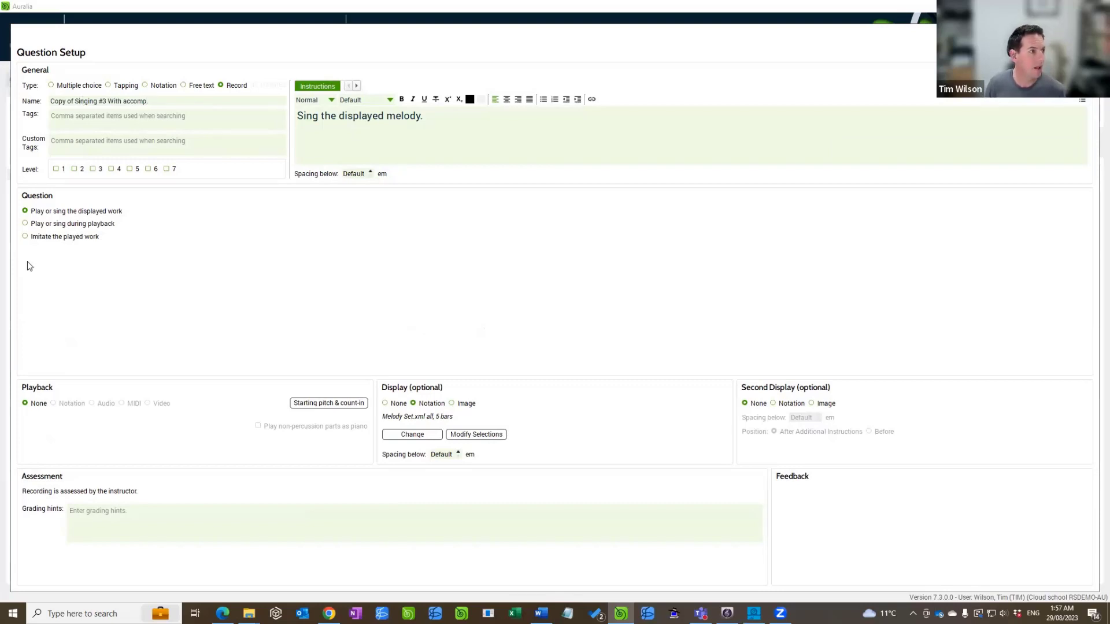
key(ctrl+Left)
key(ctrl+Left)
key(ctrl+Left)
key(ctrl+Left)
key(ctrl+Left)
key(ctrl+shift+Left)
key(ctrl+shift+Left)
key(BackSpace)
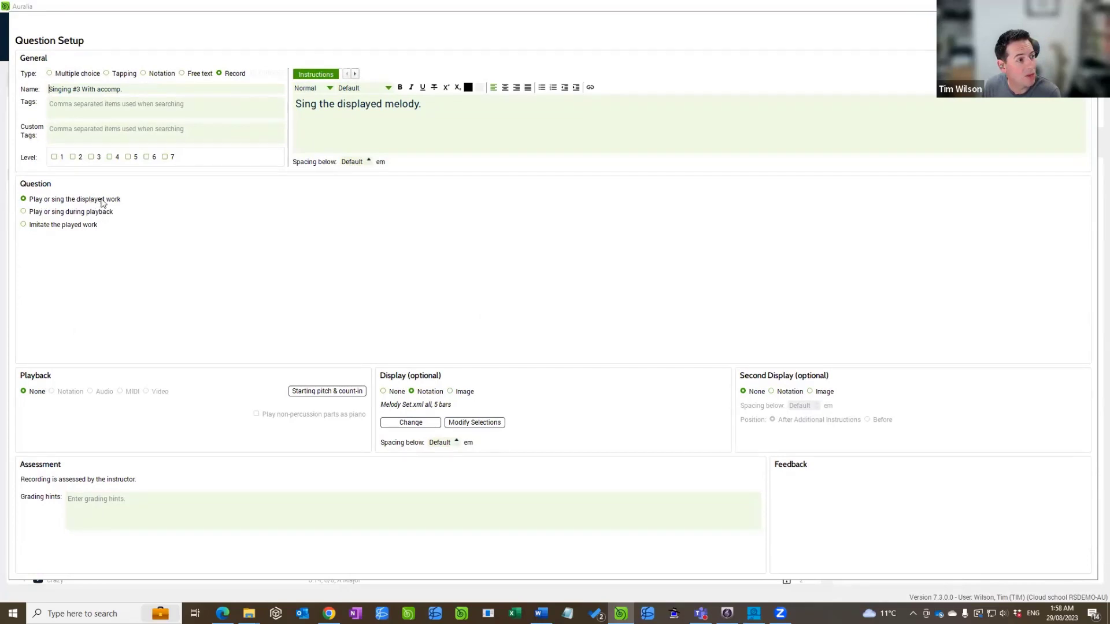
- Set the question to play or sing during playback and choose Melody Set.xml as the playback notation
click(23, 212)
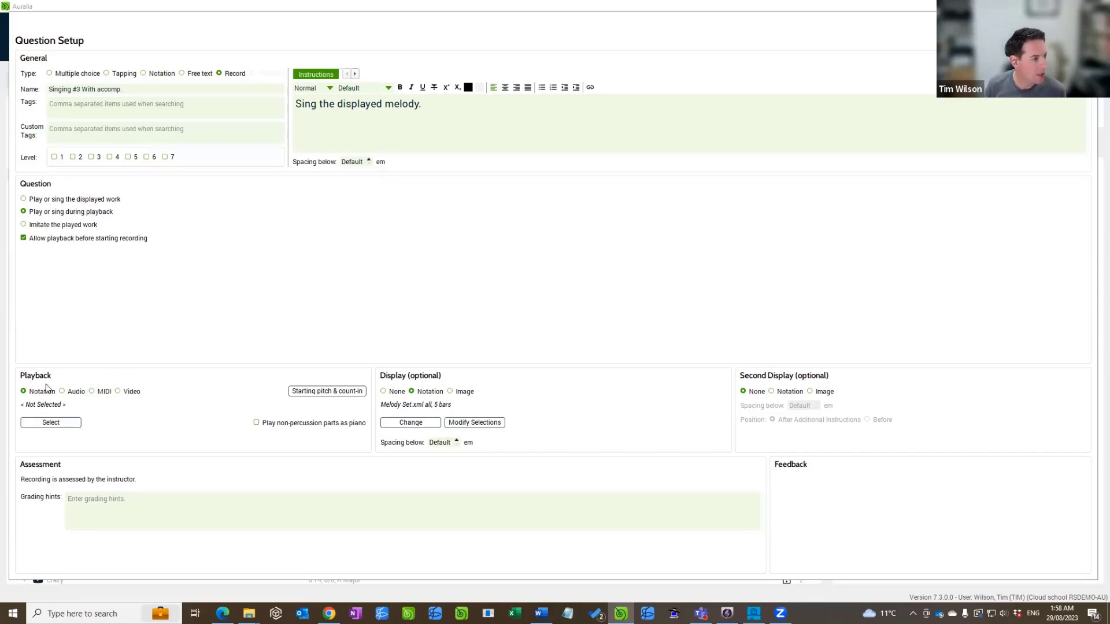
click(51, 423)
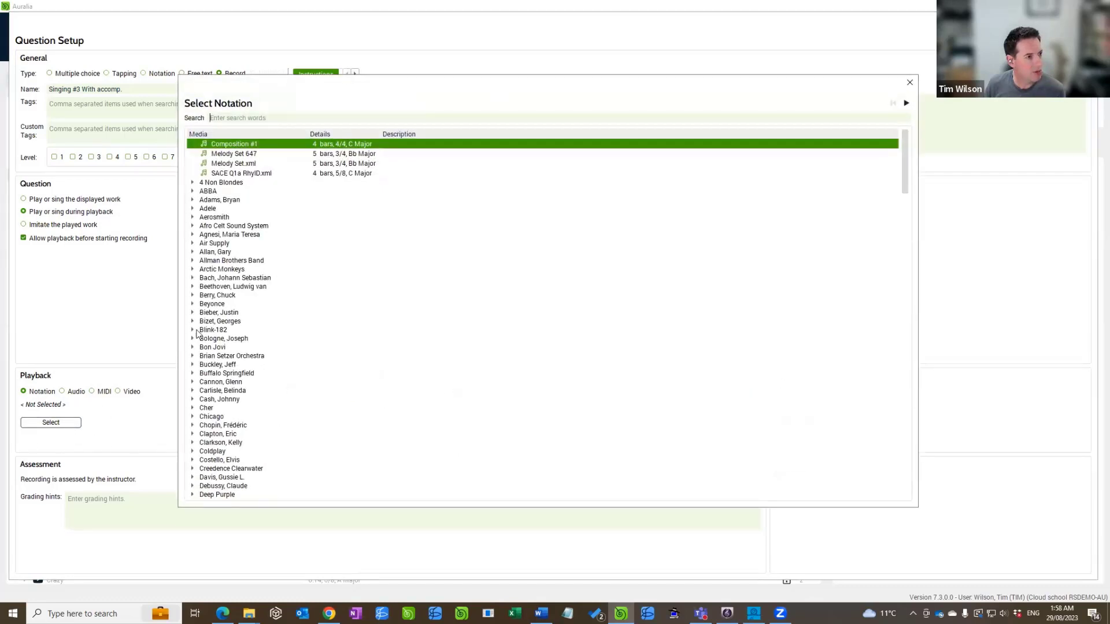
click(247, 165)
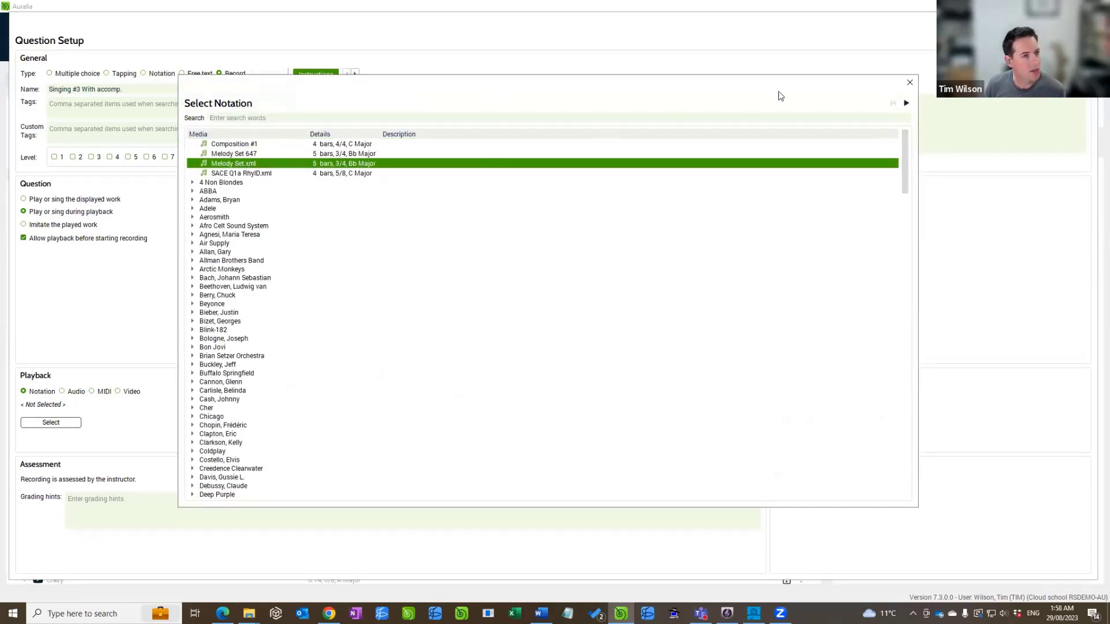
click(912, 84)
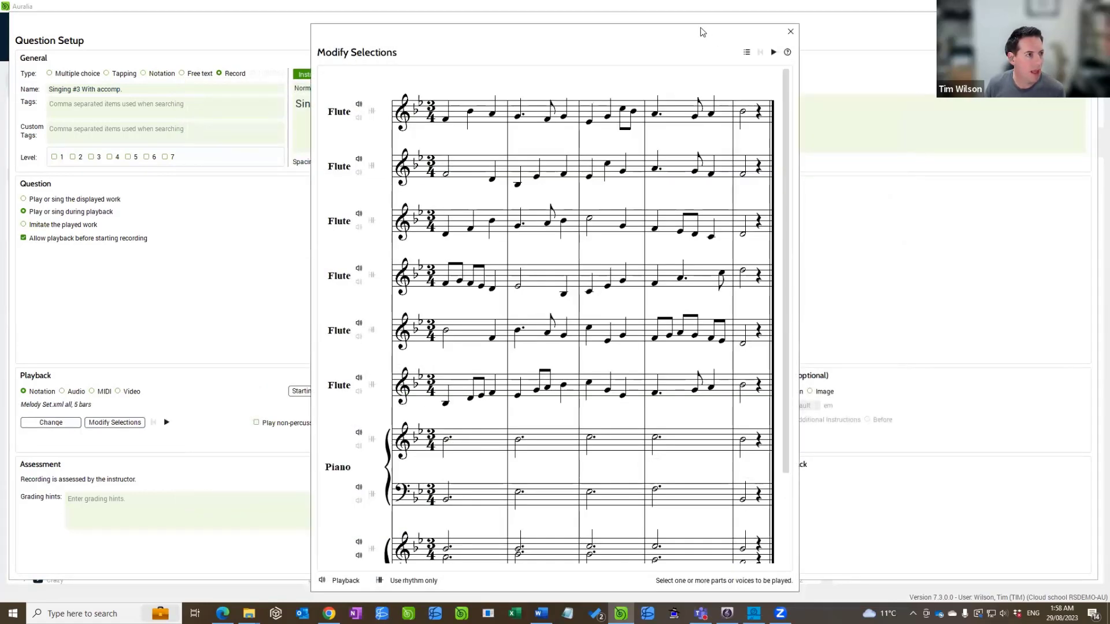
- Make only the treble and bass staves of the second piano part playable in the playback notation
drag(700, 28, 675, 18)
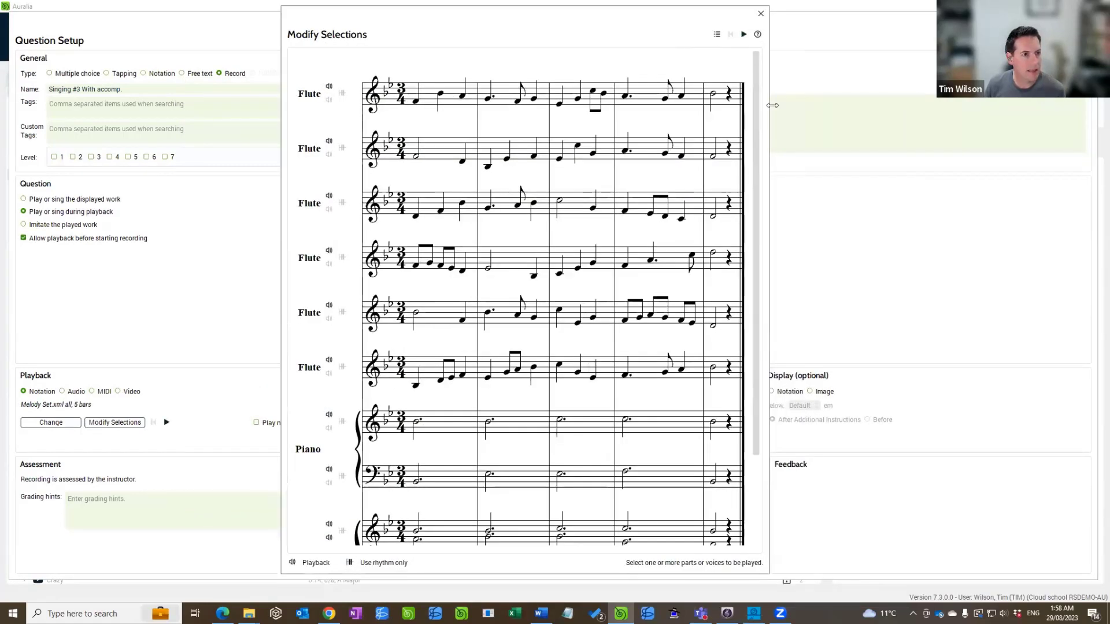
drag(773, 106, 917, 106)
click(861, 34)
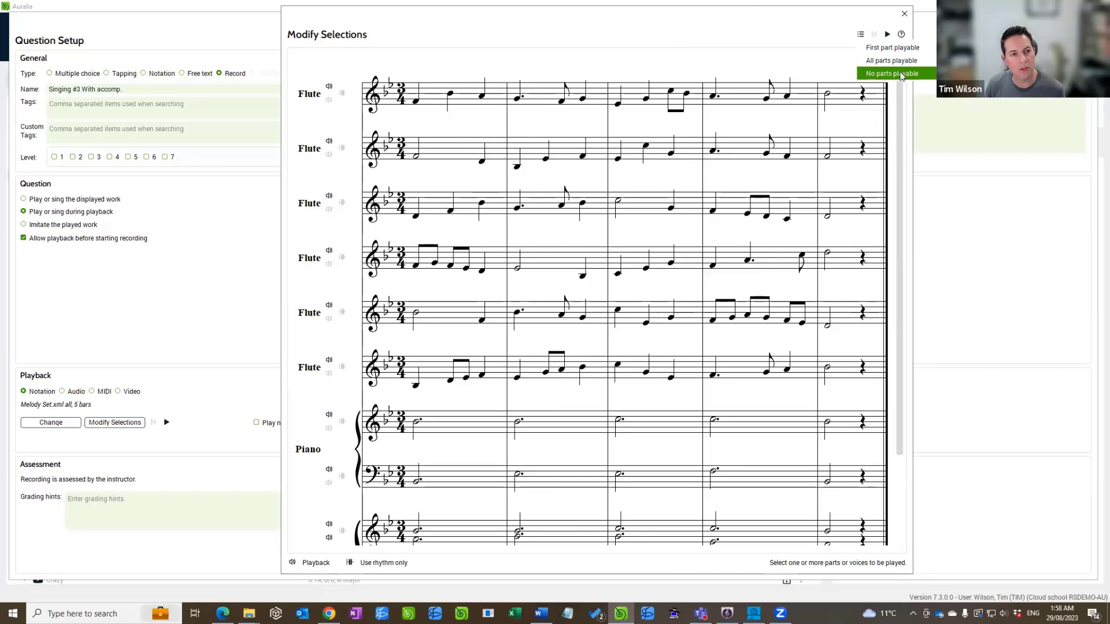
click(890, 79)
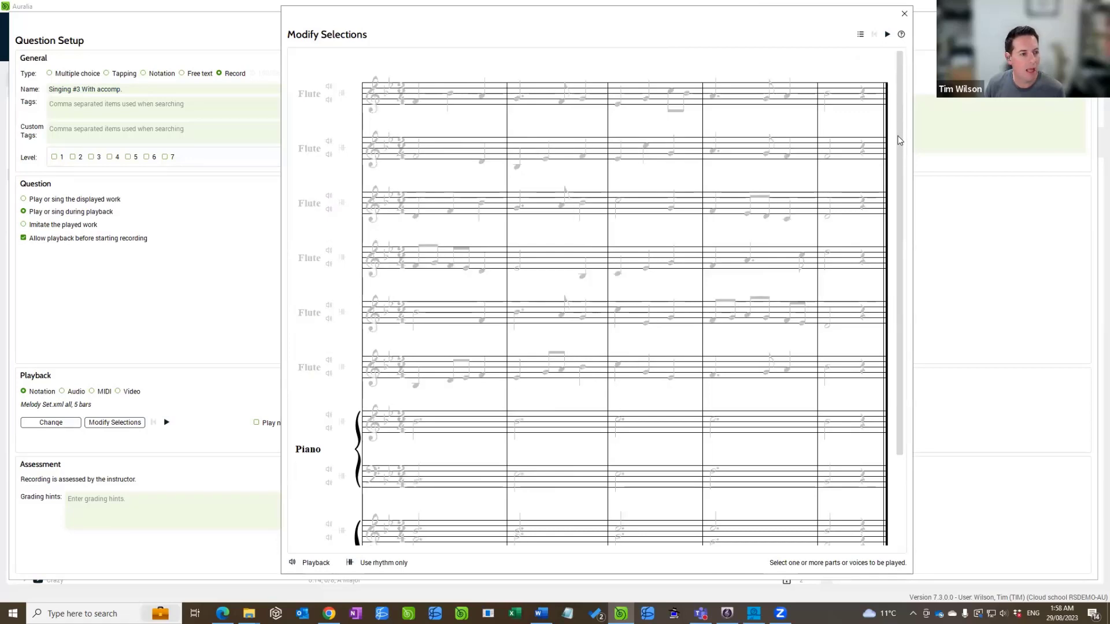
drag(901, 139, 899, 237)
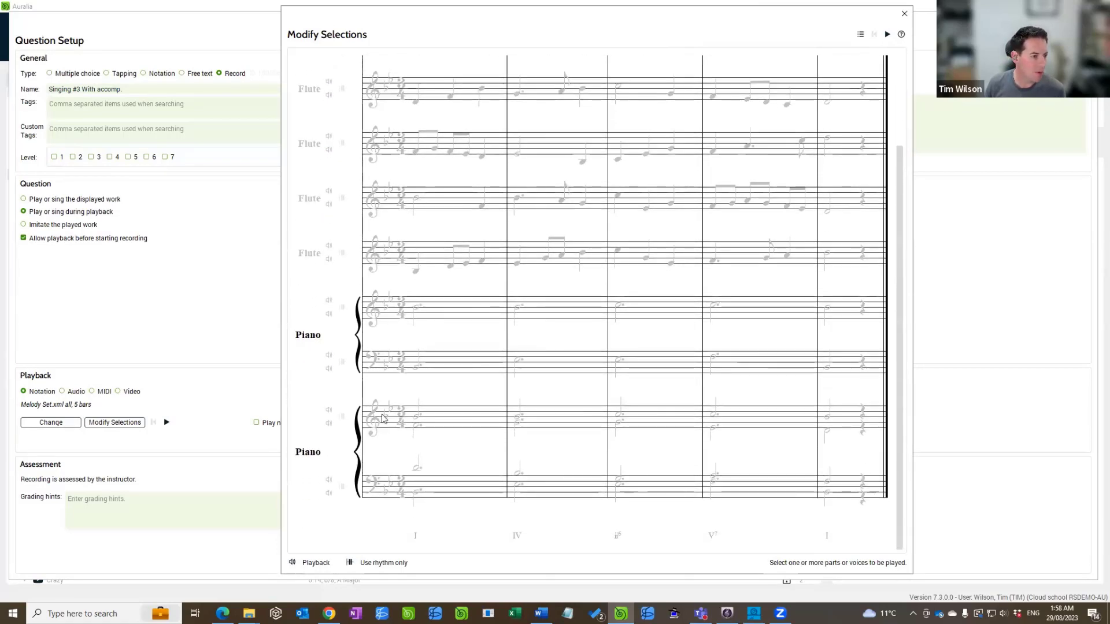
click(329, 410)
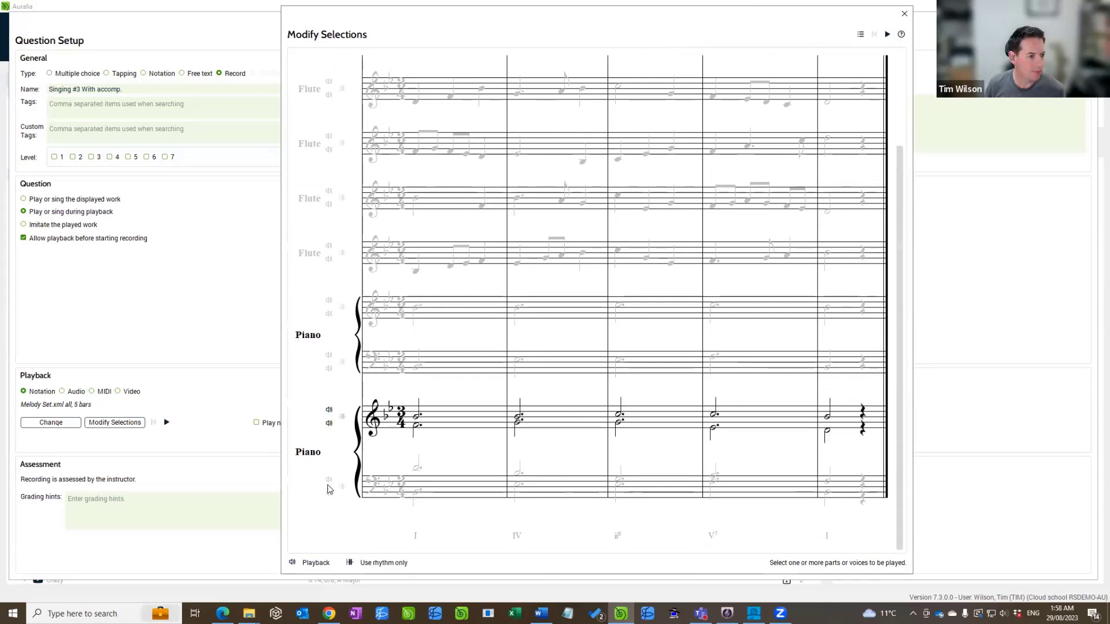
click(329, 480)
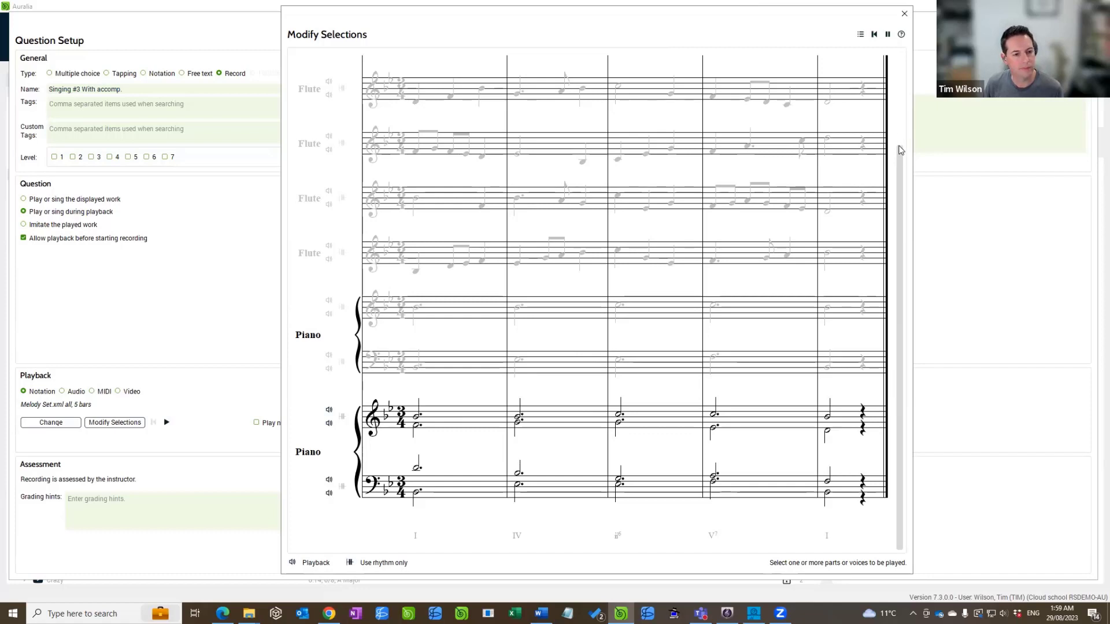
click(905, 16)
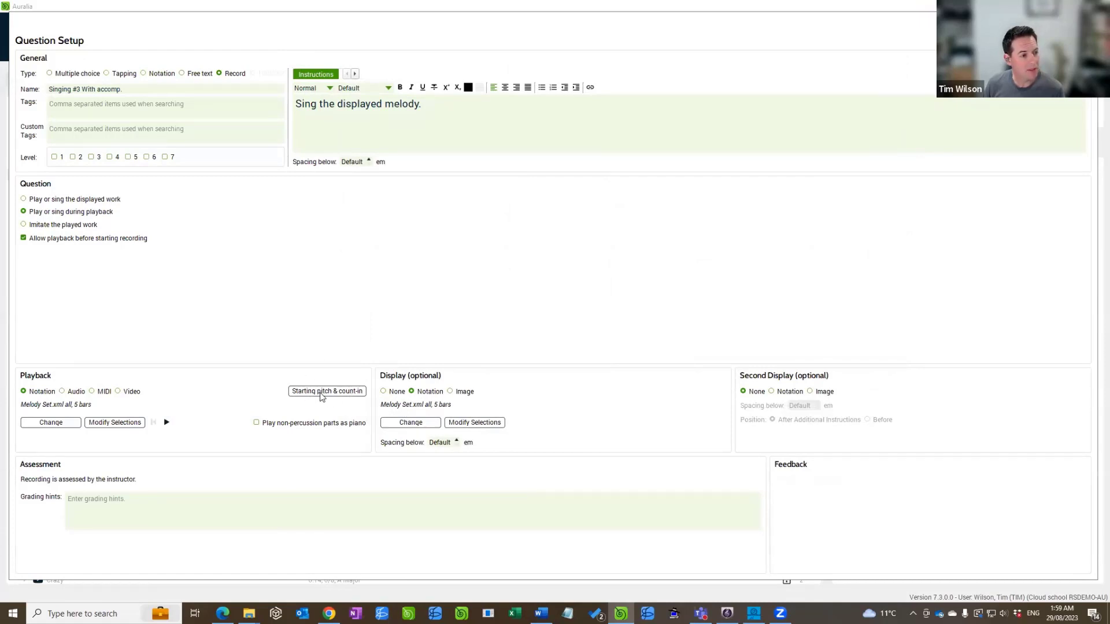
- Set a 1-bar count-in with the metronome during playback, taking the time signature and tempo from the playback notation
click(322, 393)
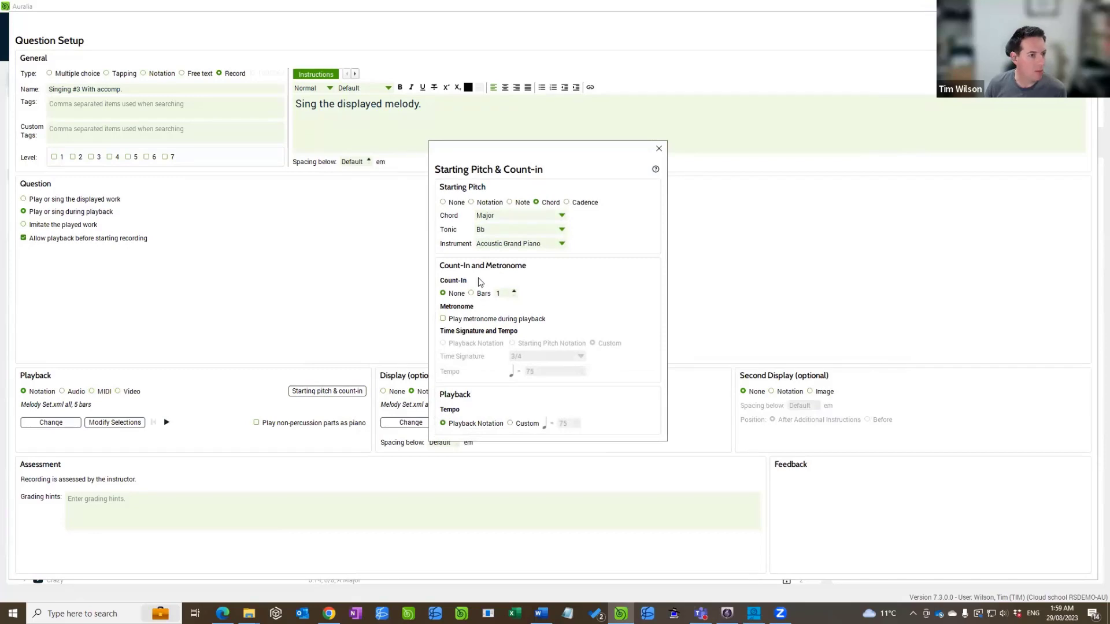
click(472, 294)
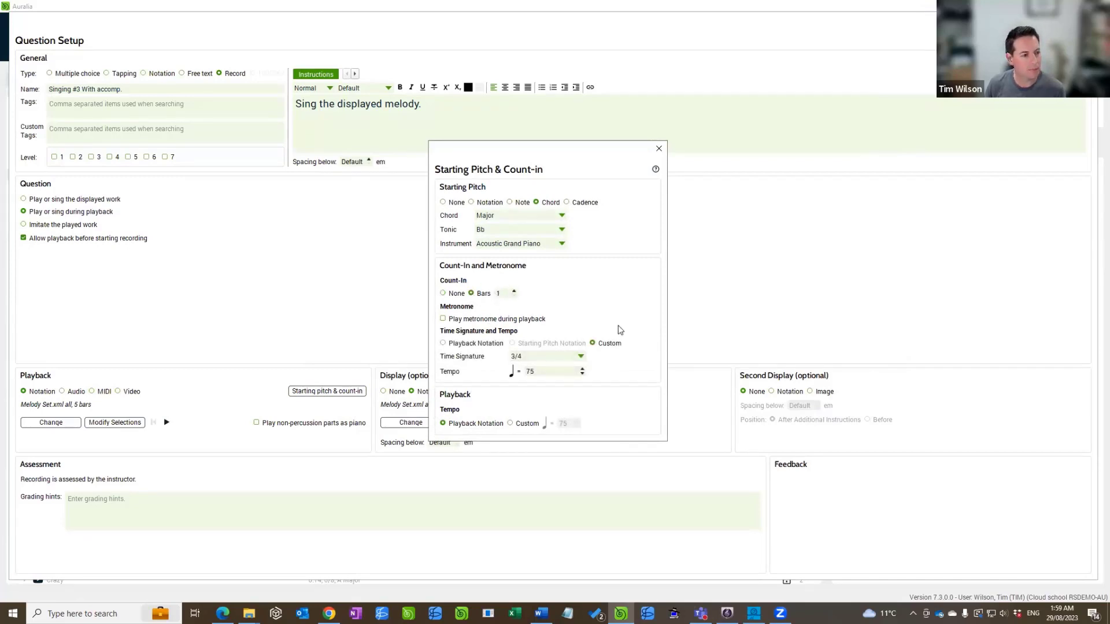
click(482, 322)
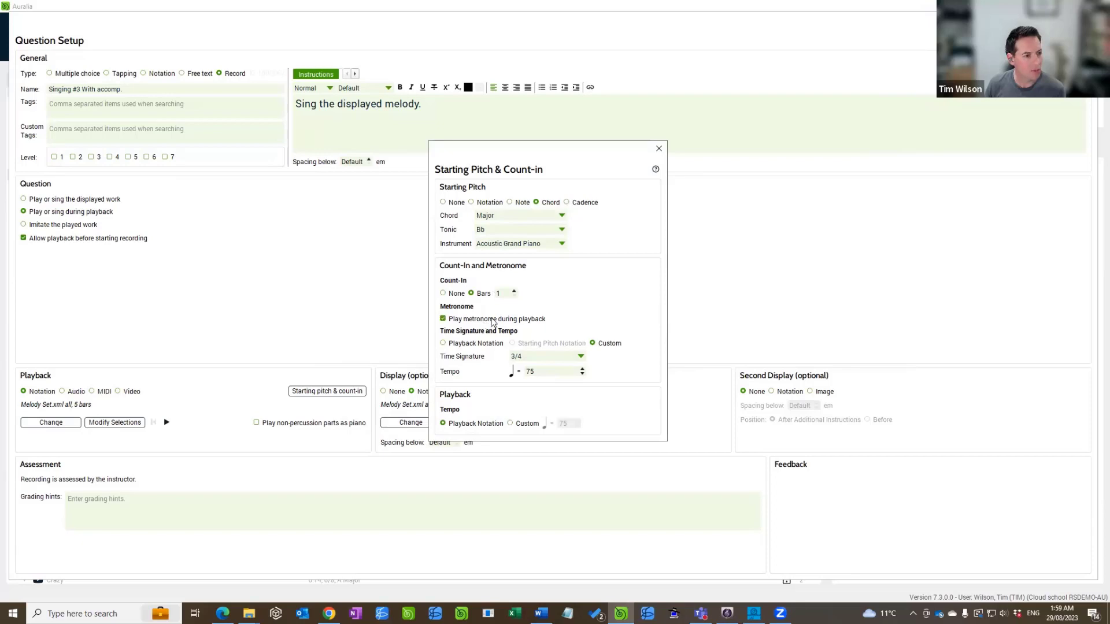
click(443, 344)
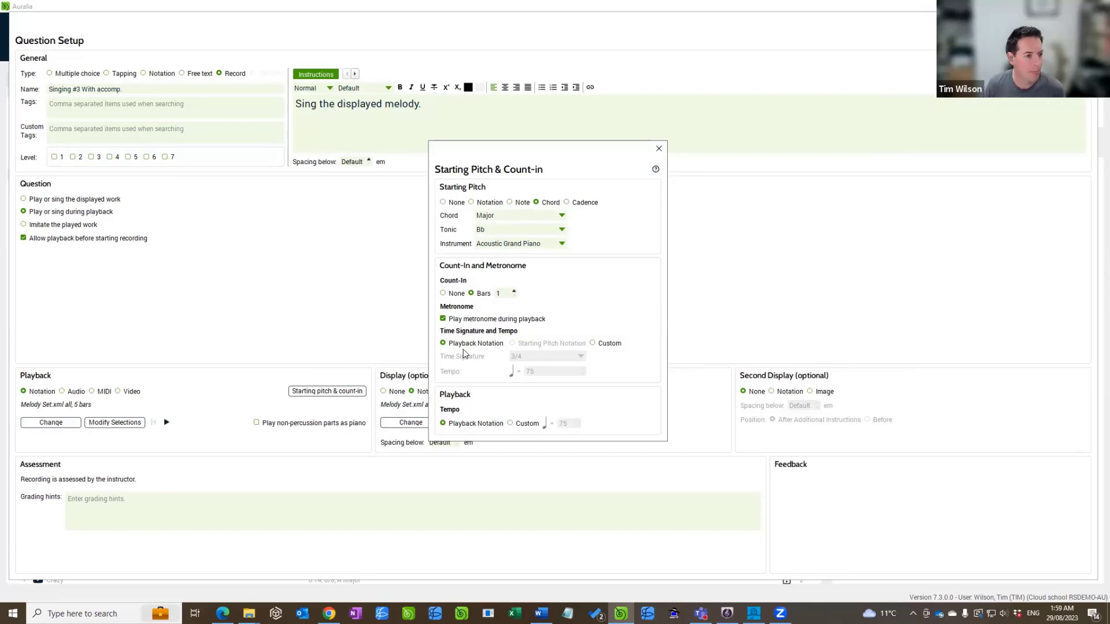
click(659, 148)
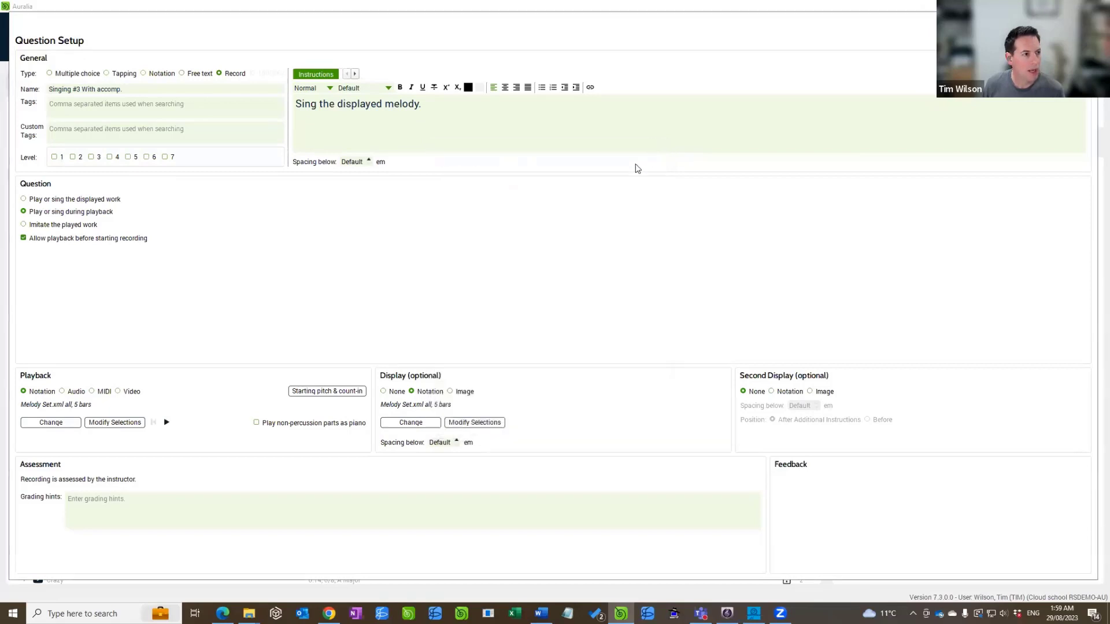
- Preview the question, play its pitch reference, make a trial recording, and close the preview and question setup
drag(1018, 24, 1014, 15)
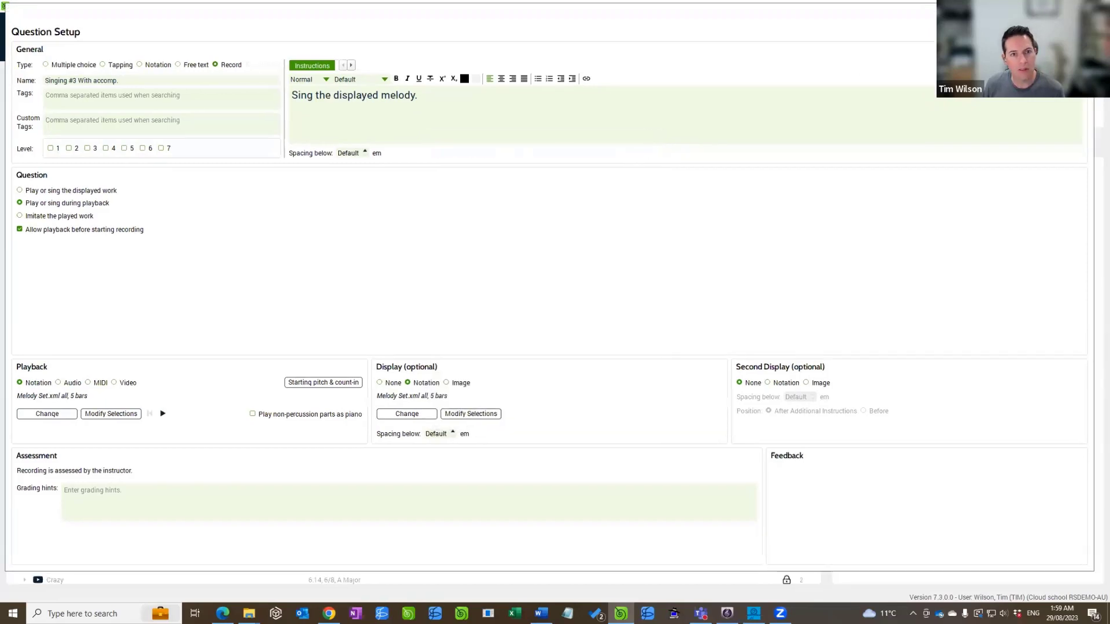
click(1016, 31)
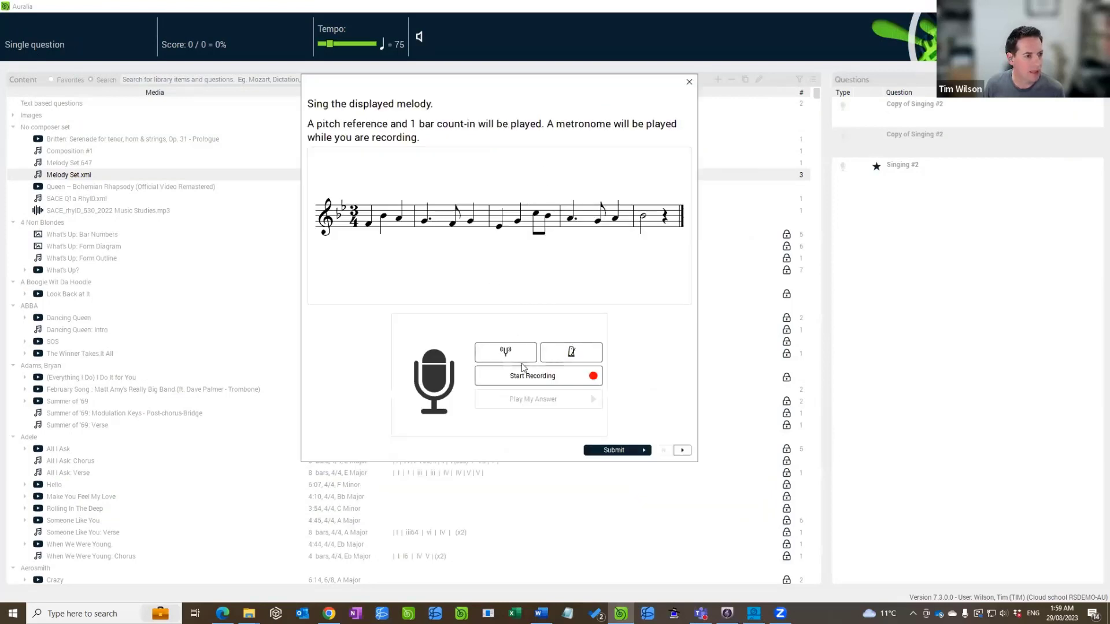
click(513, 359)
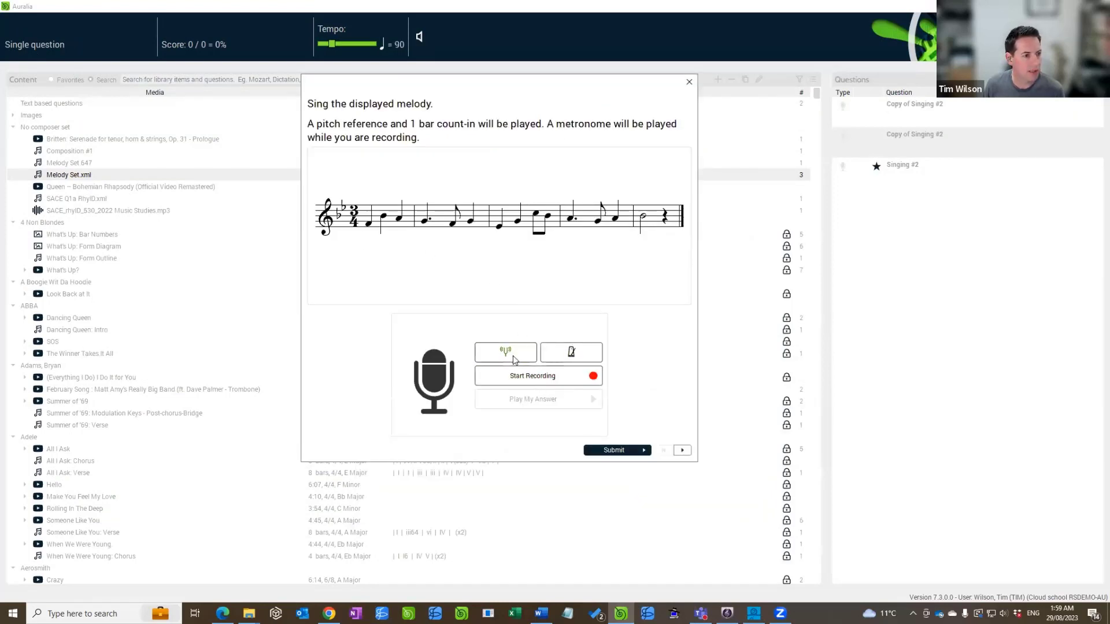
click(546, 377)
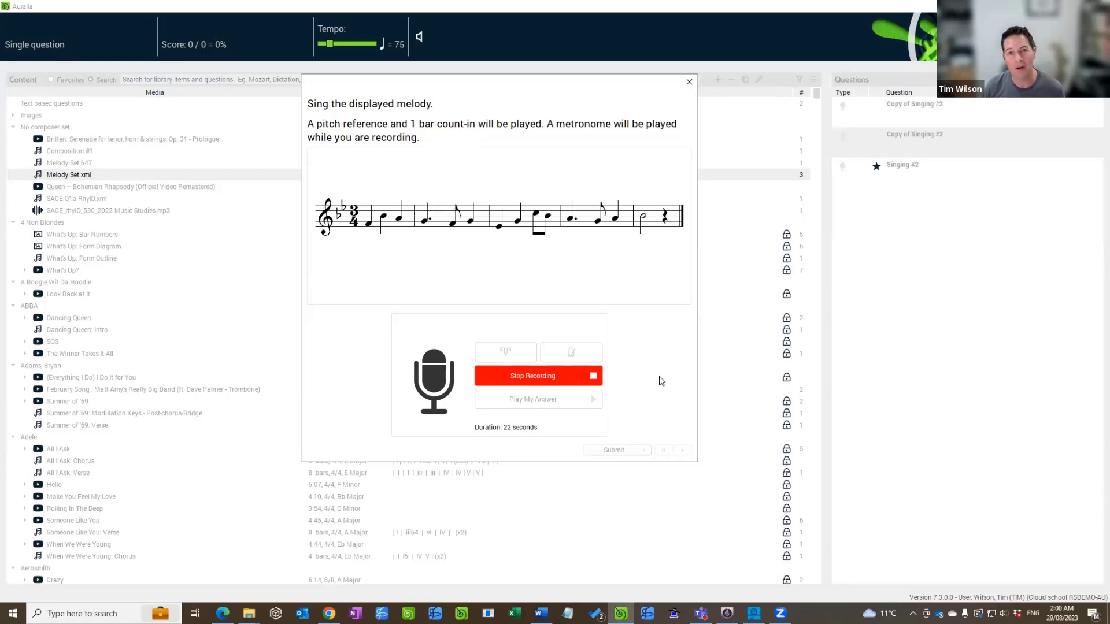
click(559, 379)
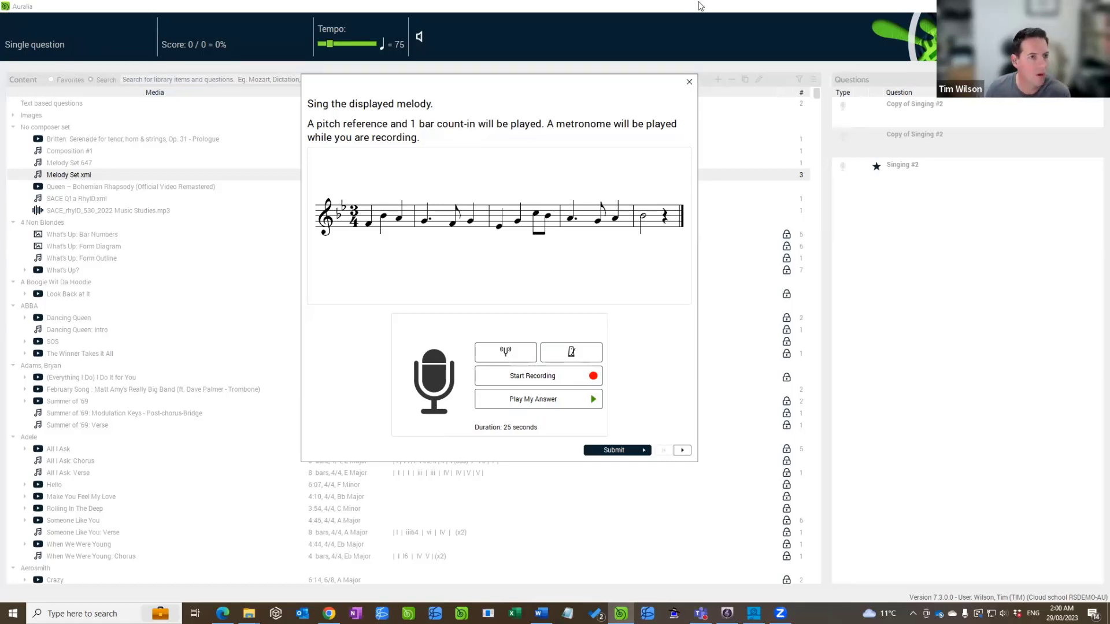
click(689, 81)
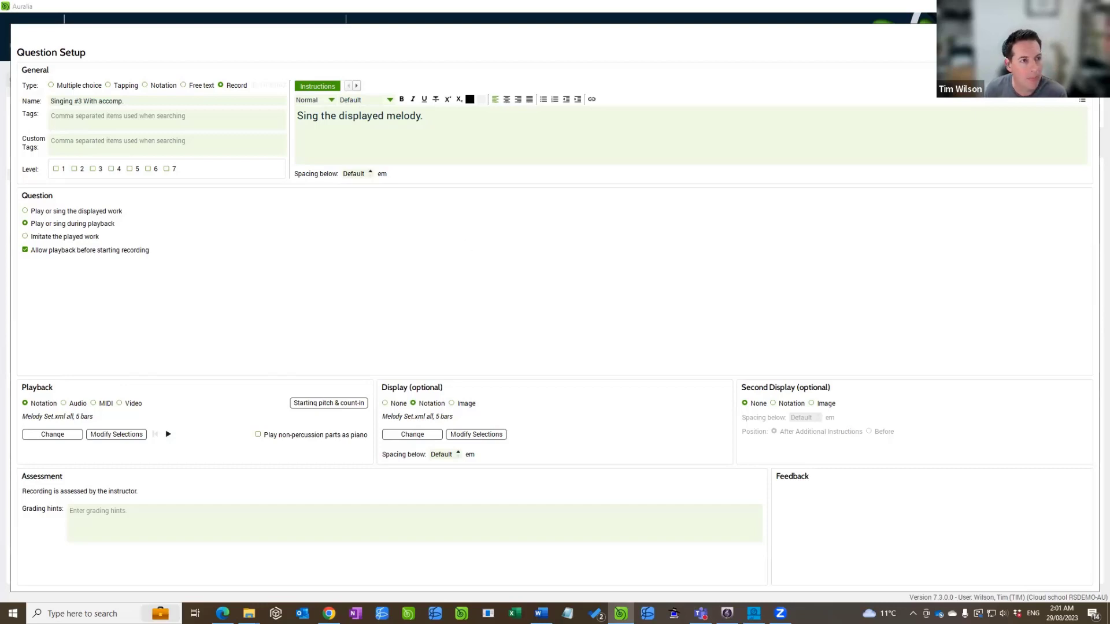
key(Escape)
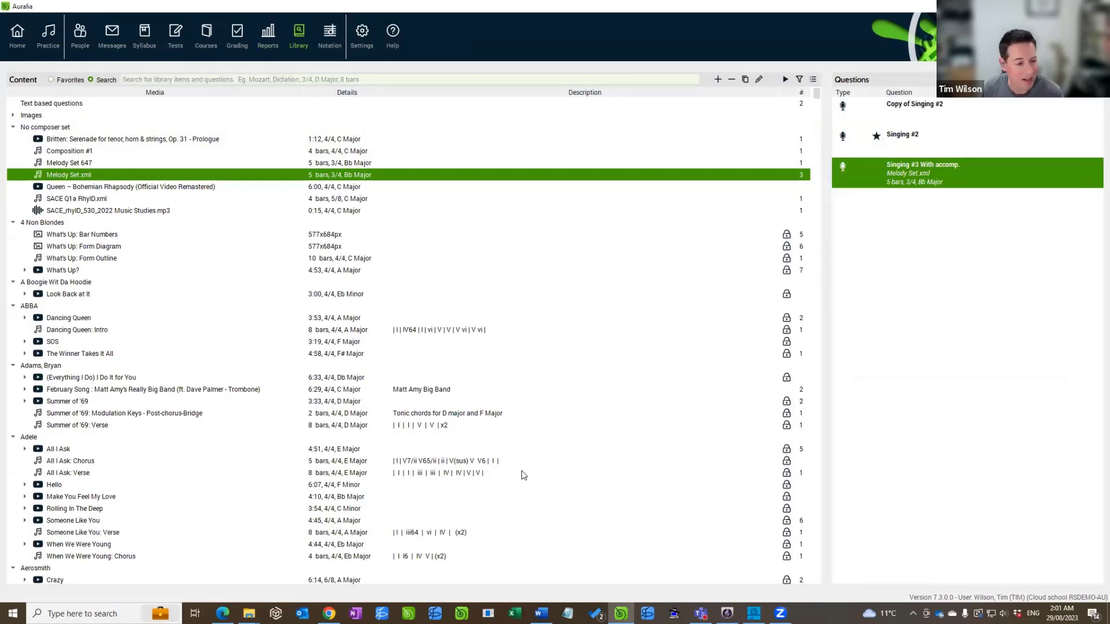
- Switch to the Auralia cloud site in Chrome and open the Tests section of the Admin area
click(329, 613)
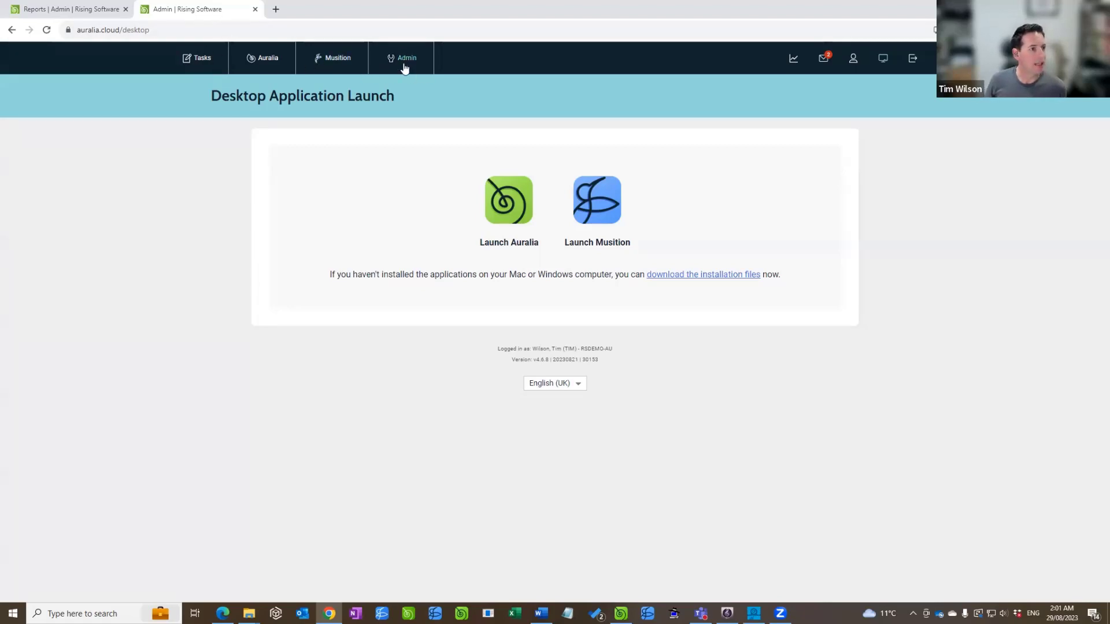
click(402, 62)
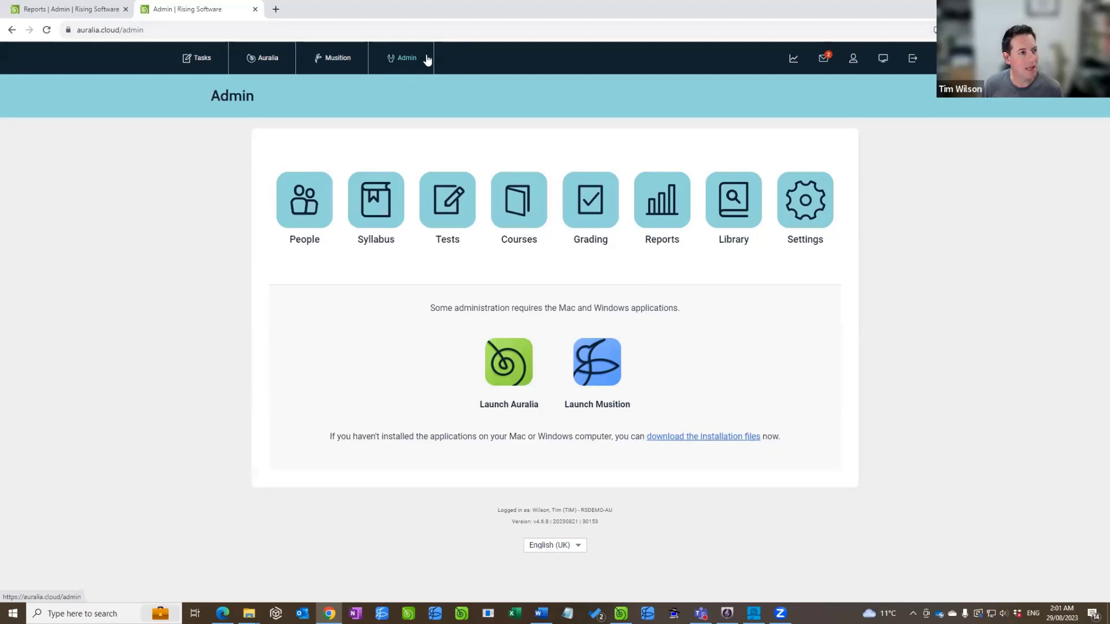
click(465, 207)
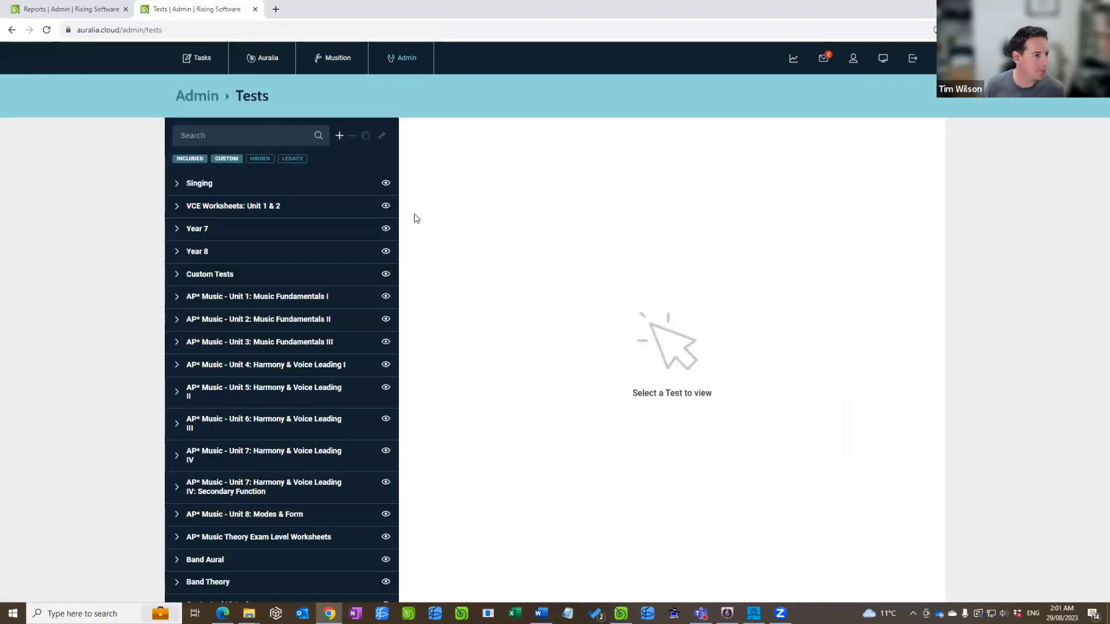
- Create a new Auralia test named "Week 2 Singing" with the description "Wk2 singing"
click(340, 140)
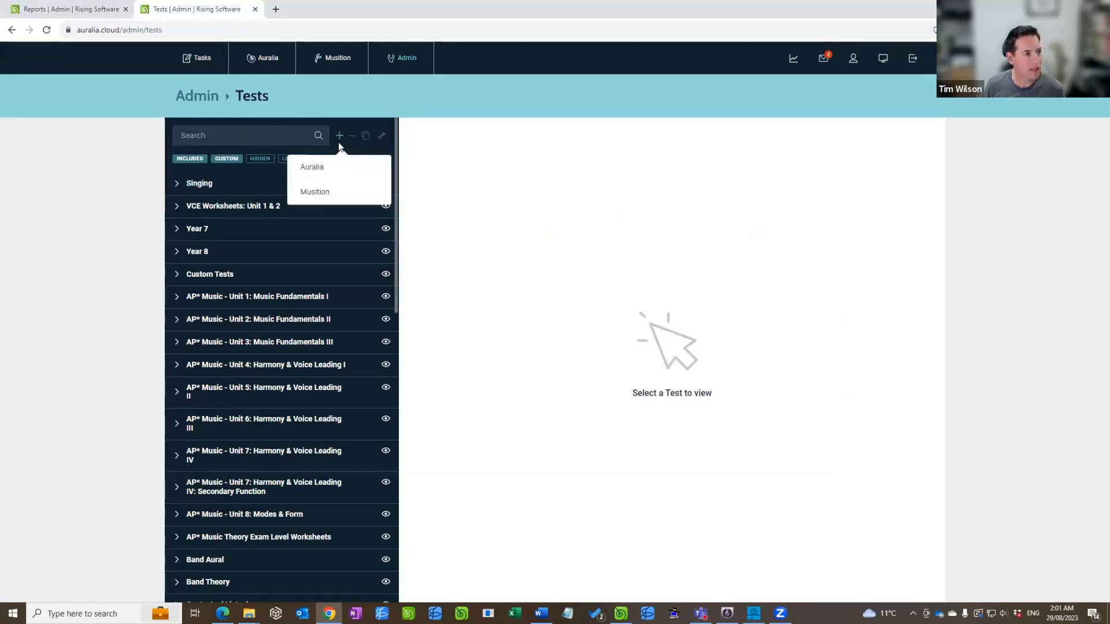
click(319, 173)
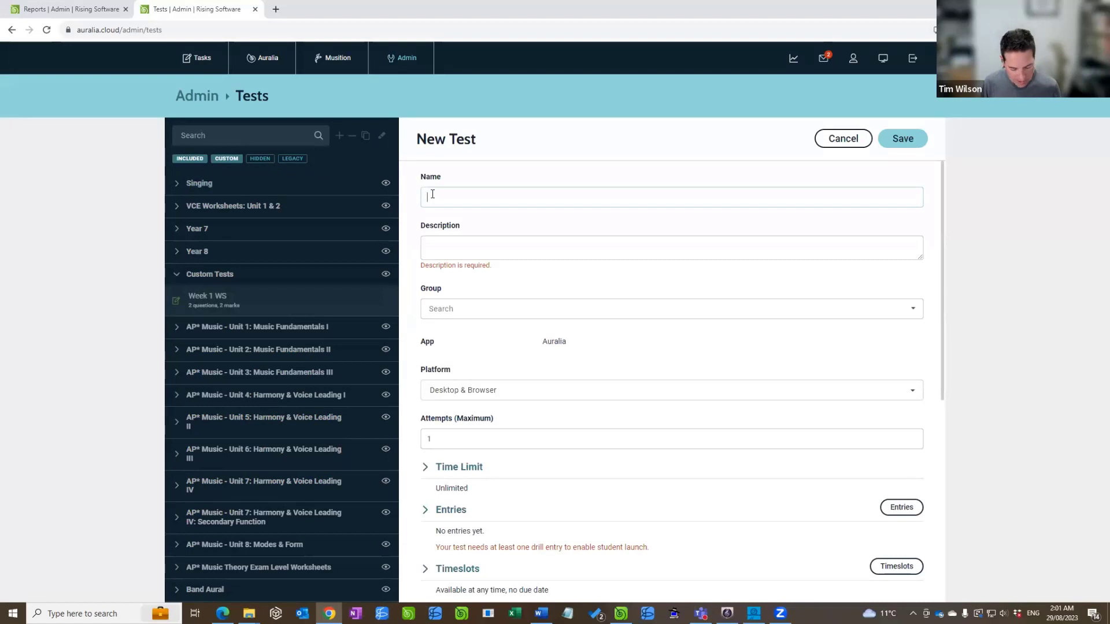
text(Week 2 )
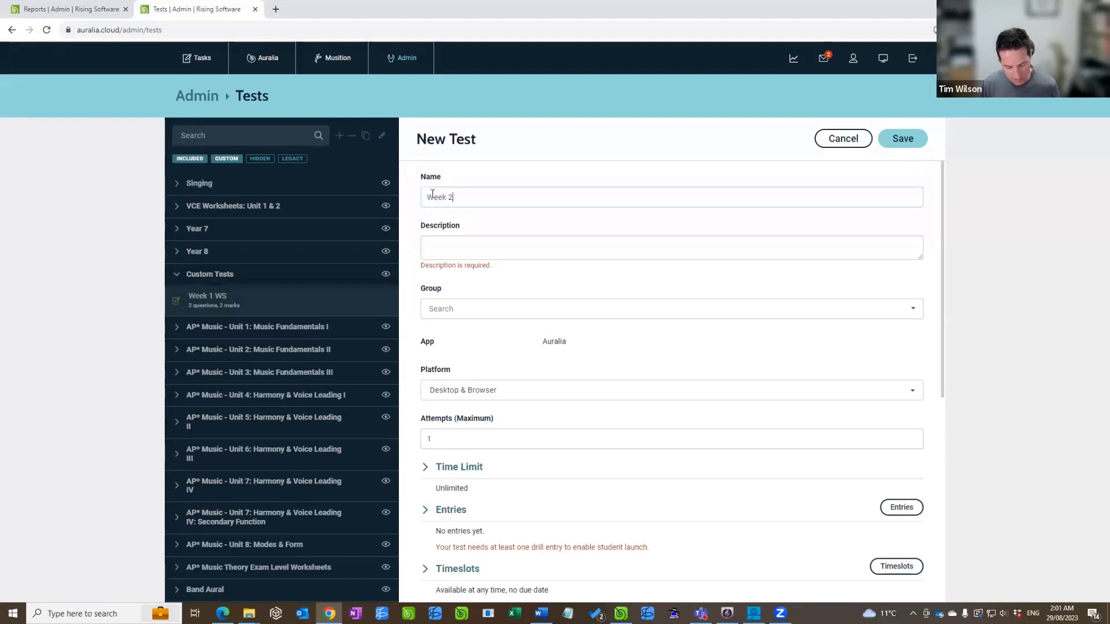
text(Singi)
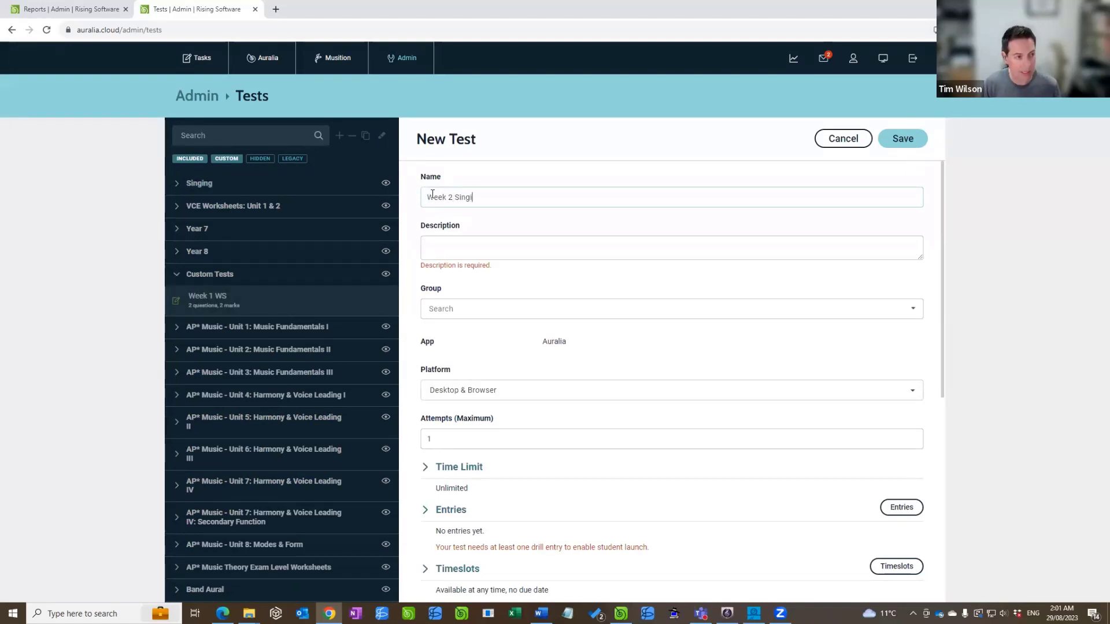
text(ng)
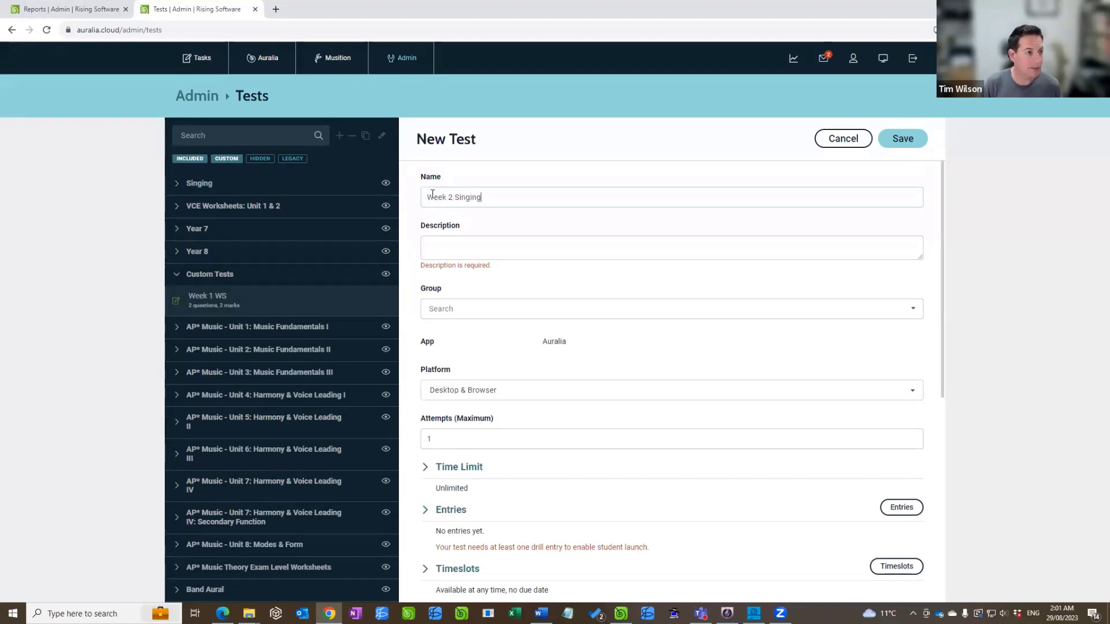
click(512, 244)
text(Wk2 )
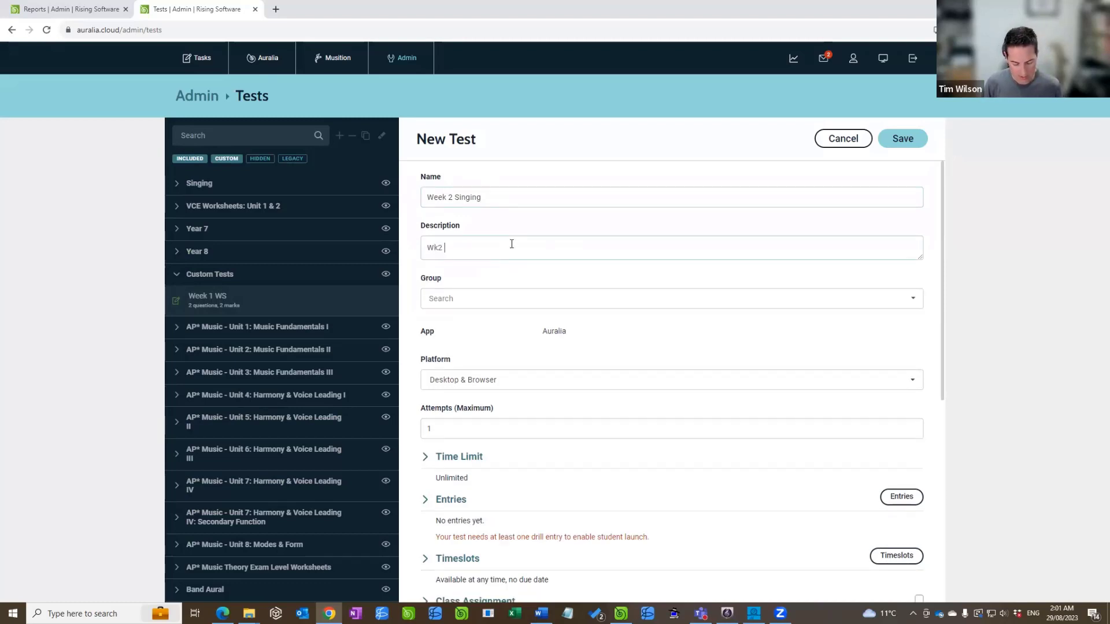
text(singing)
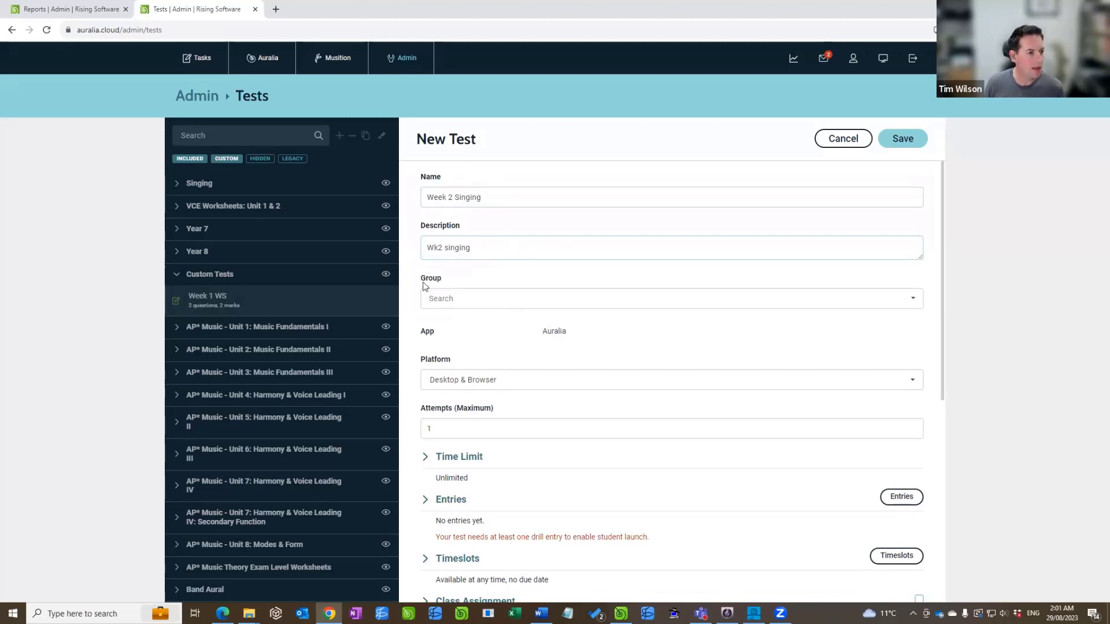
- Assign the new test to the Singing group and set its maximum attempts to 5
click(462, 298)
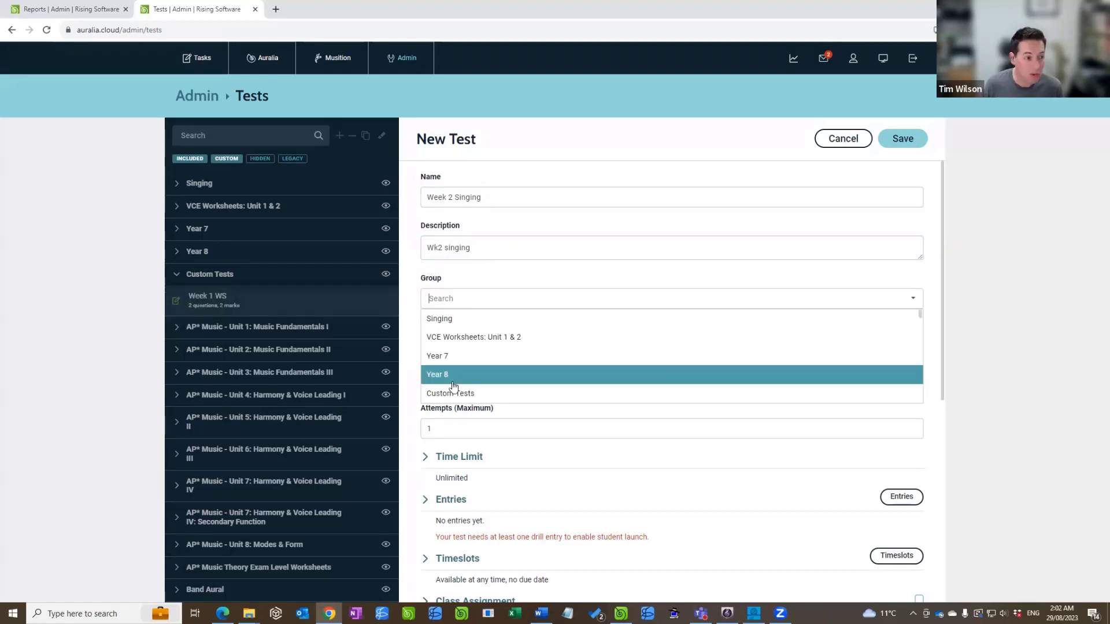
click(443, 320)
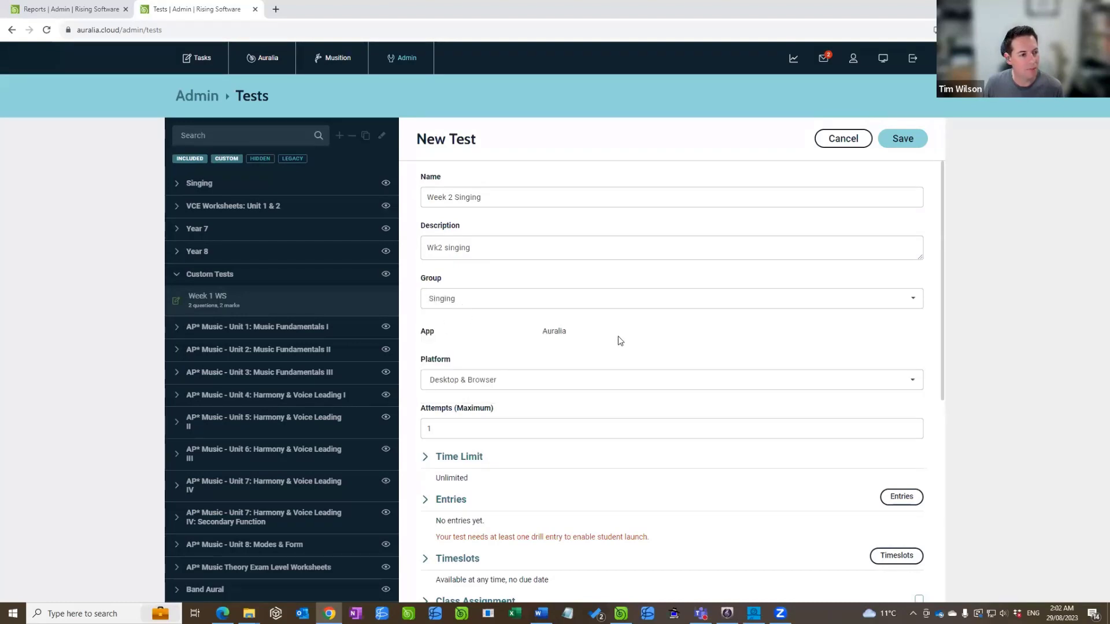
scroll(944, 353, down, 1)
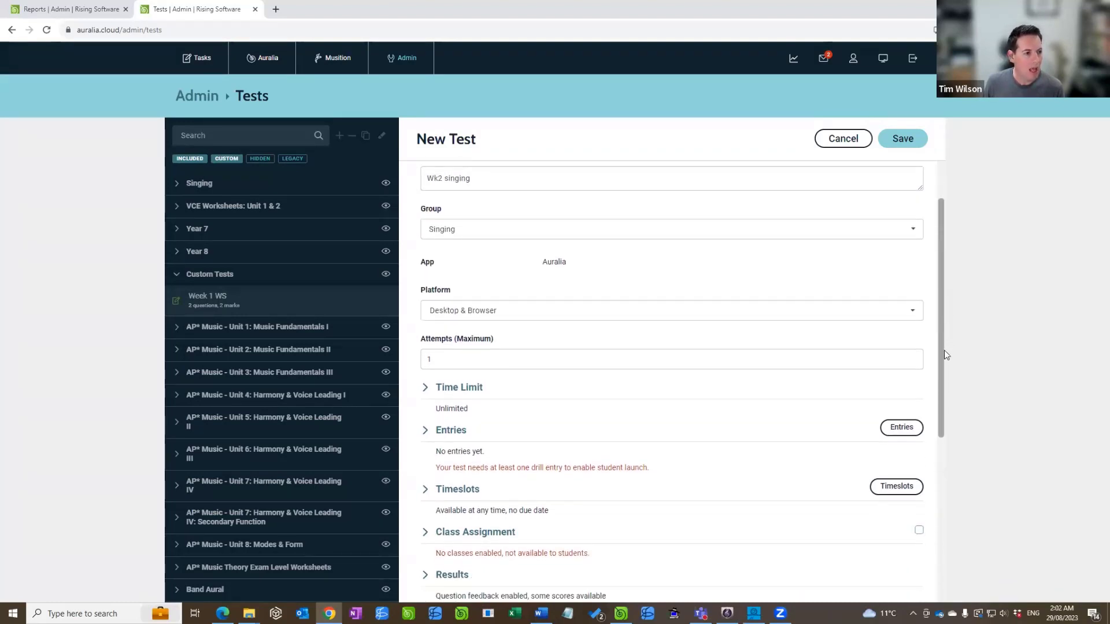
scroll(945, 350, down, 1)
drag(431, 265, 414, 266)
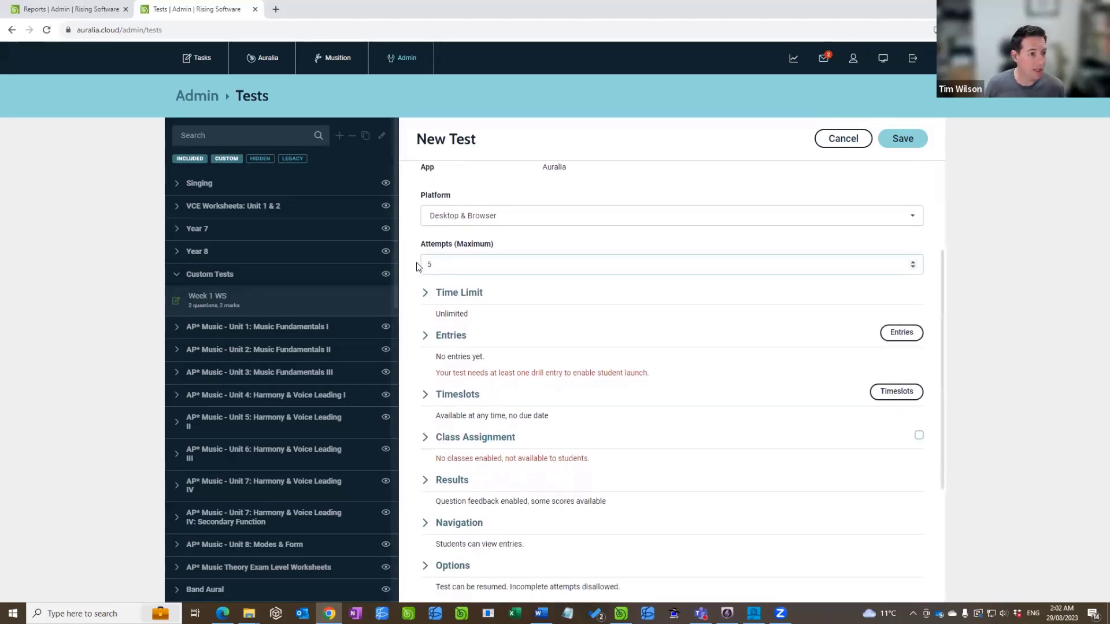
text(5)
- Open the test's entries and create a Library Drill entry titled "Sight Singing"
scroll(947, 295, down, 1)
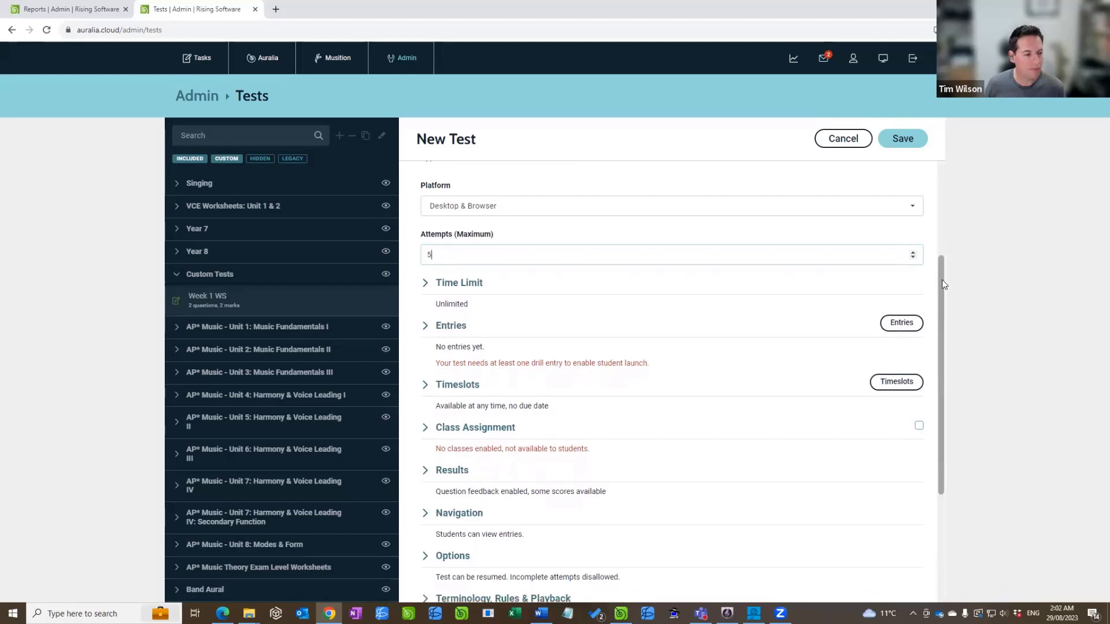
scroll(949, 318, down, 1)
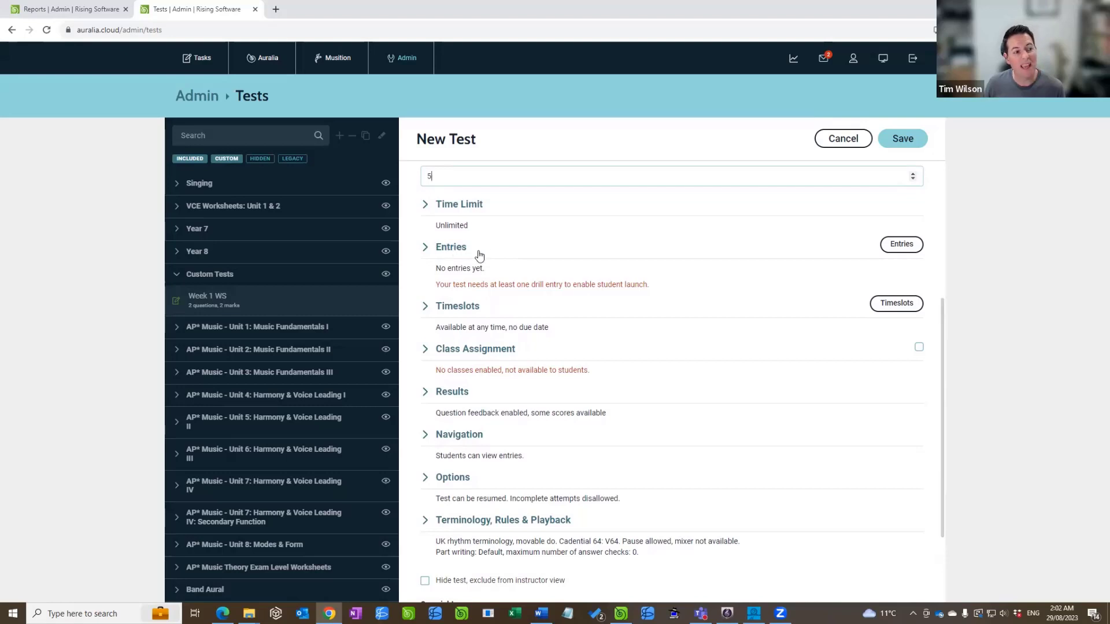
click(903, 247)
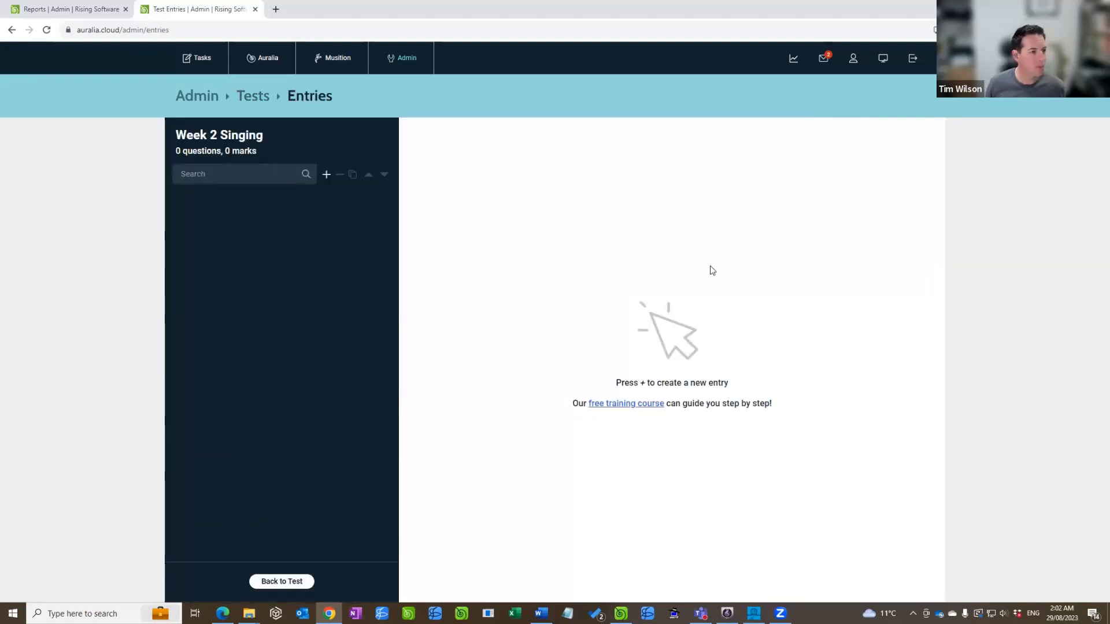
click(327, 175)
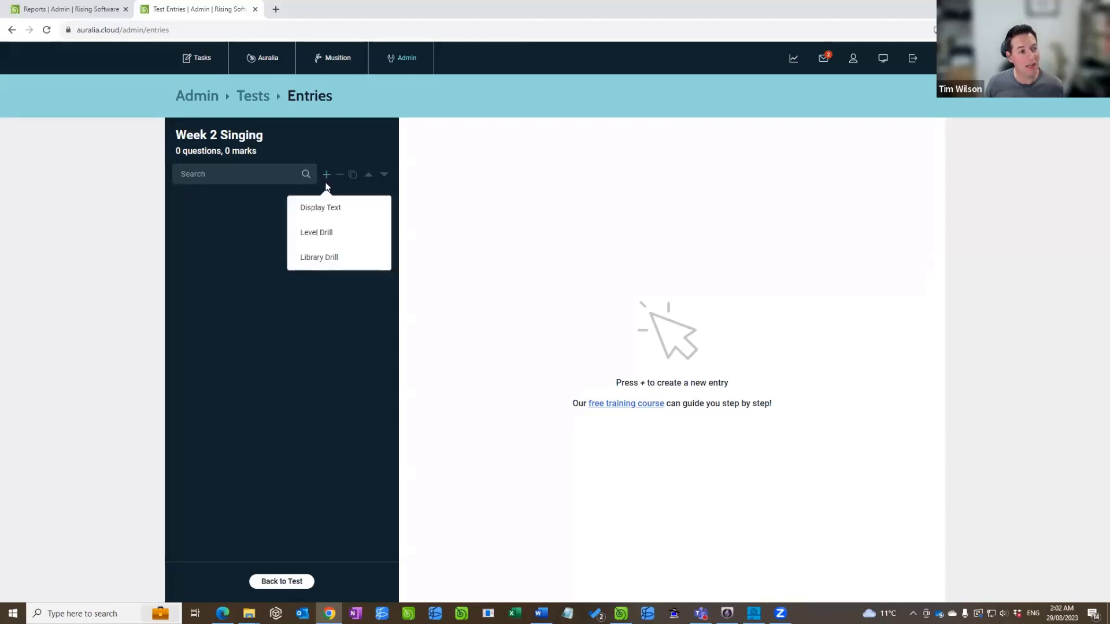
click(321, 260)
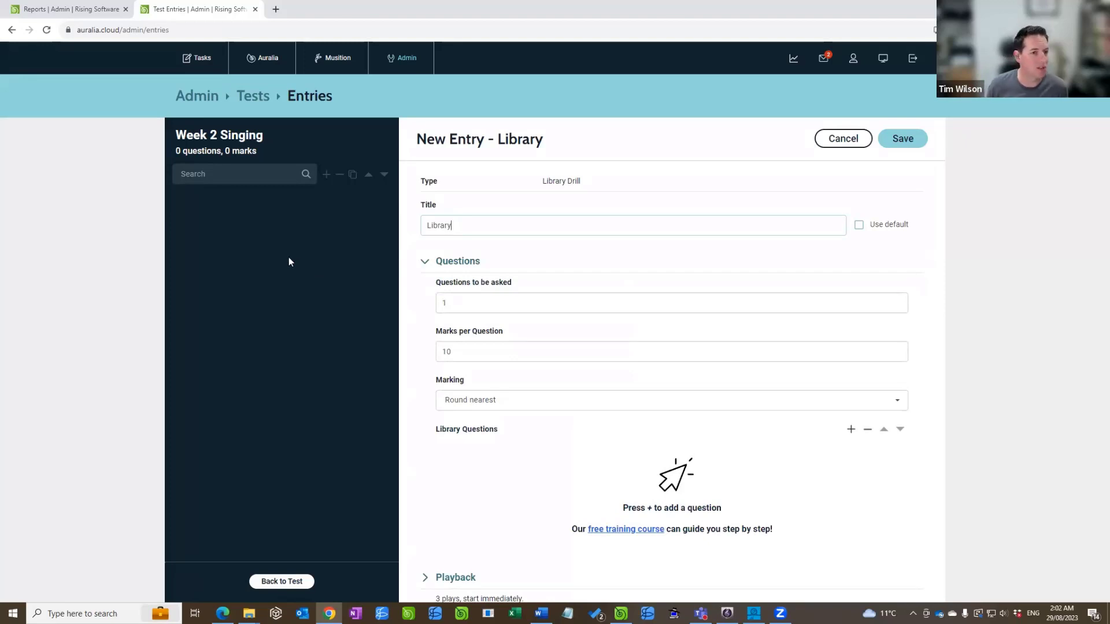
drag(485, 225, 409, 225)
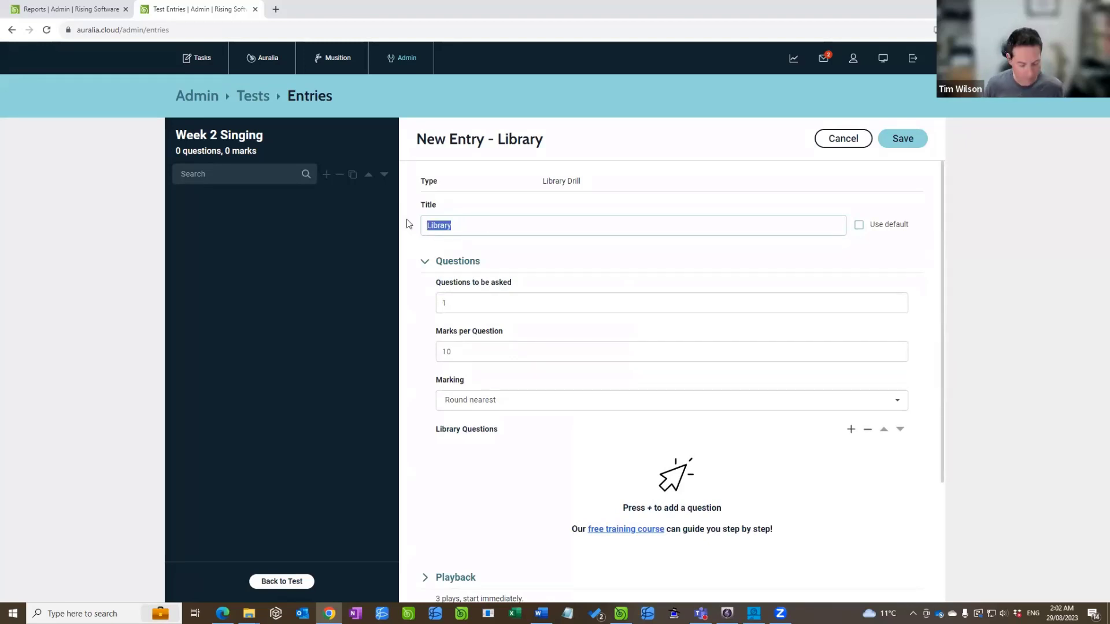
text(Sight Singing)
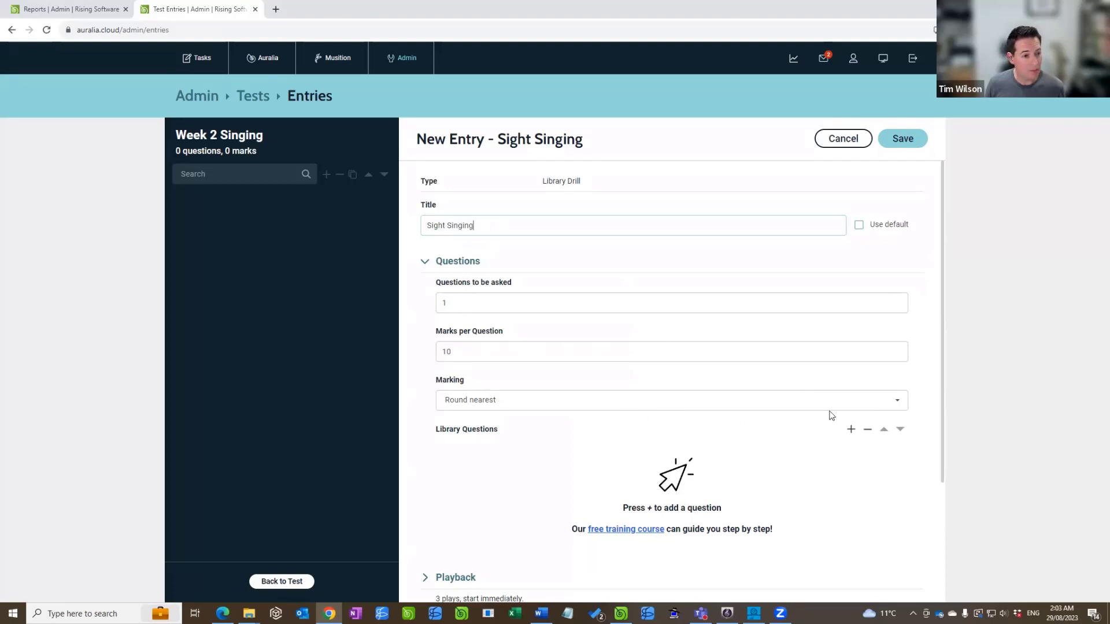
- Add the favorite question "Singing #2" to the entry's library questions
drag(940, 414, 940, 495)
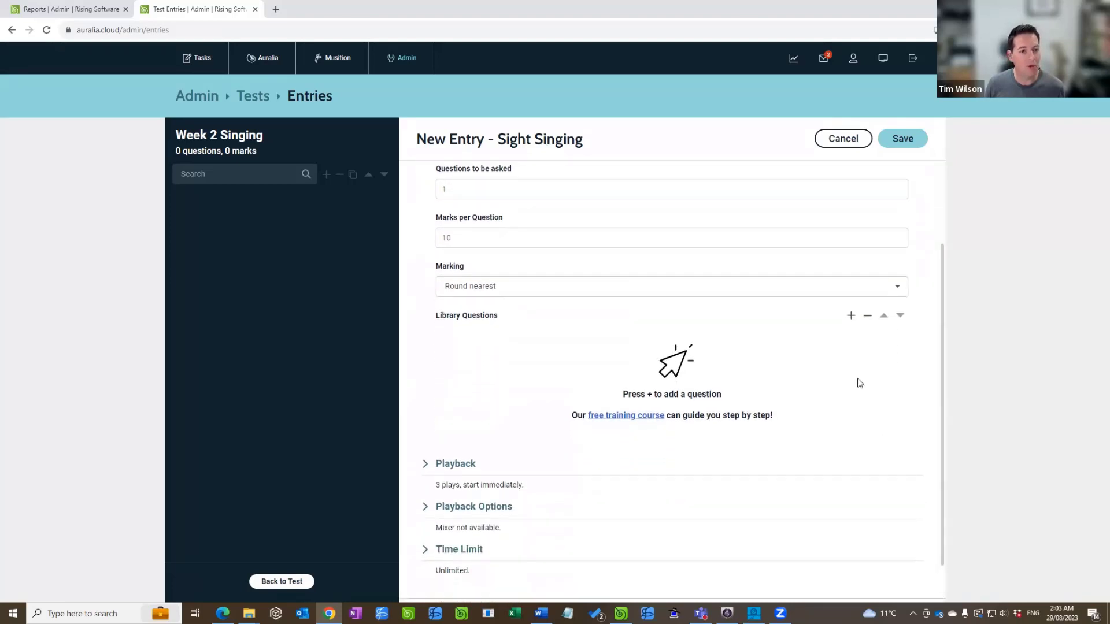
click(851, 317)
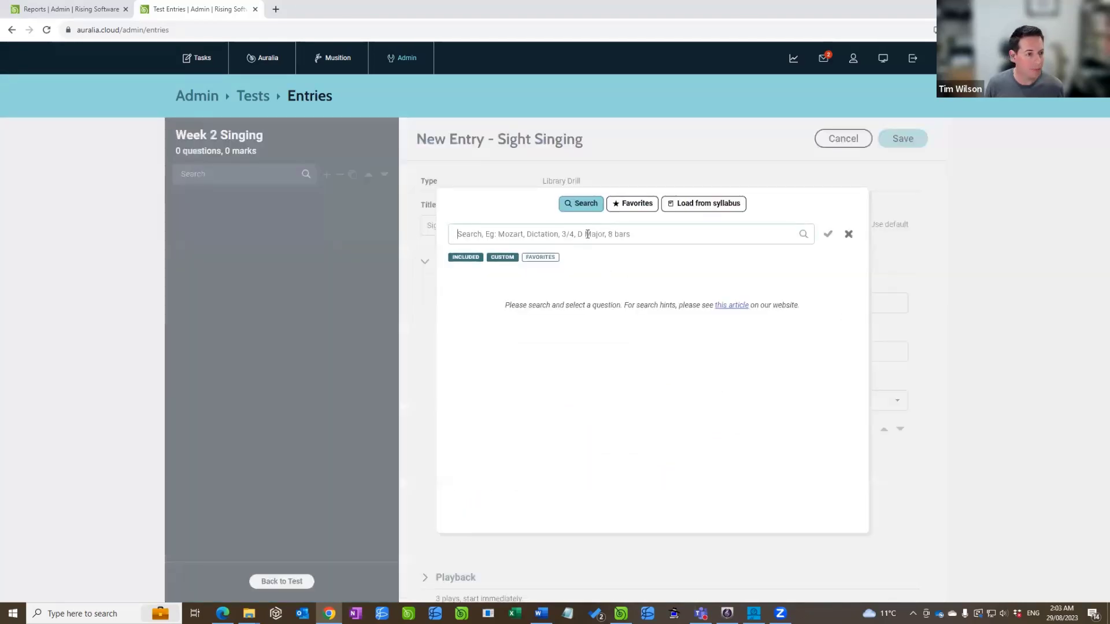
click(635, 207)
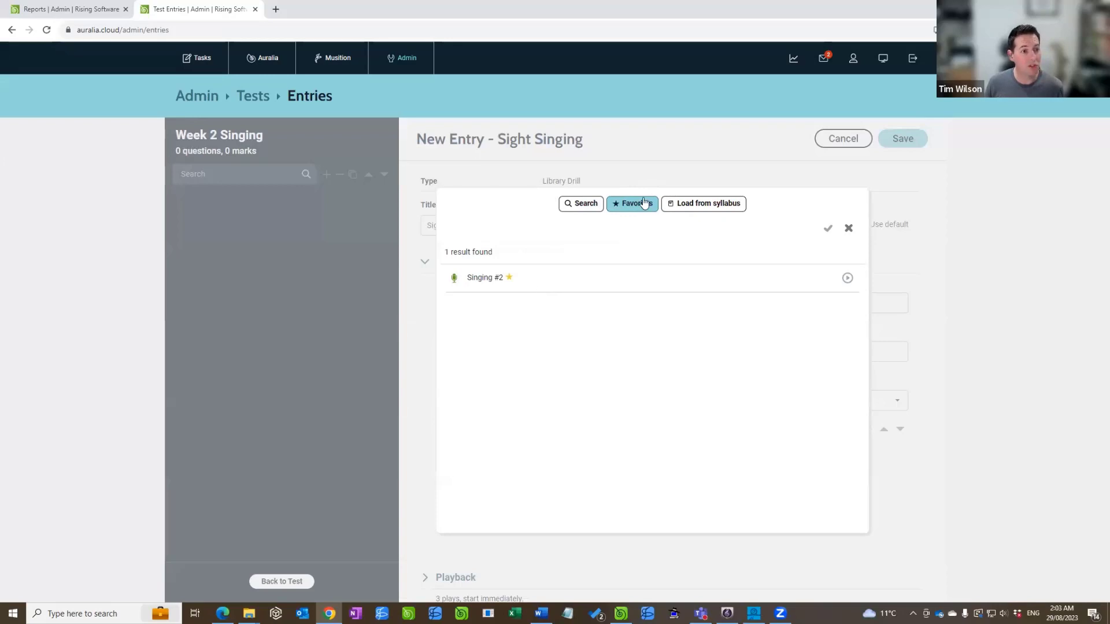
click(475, 281)
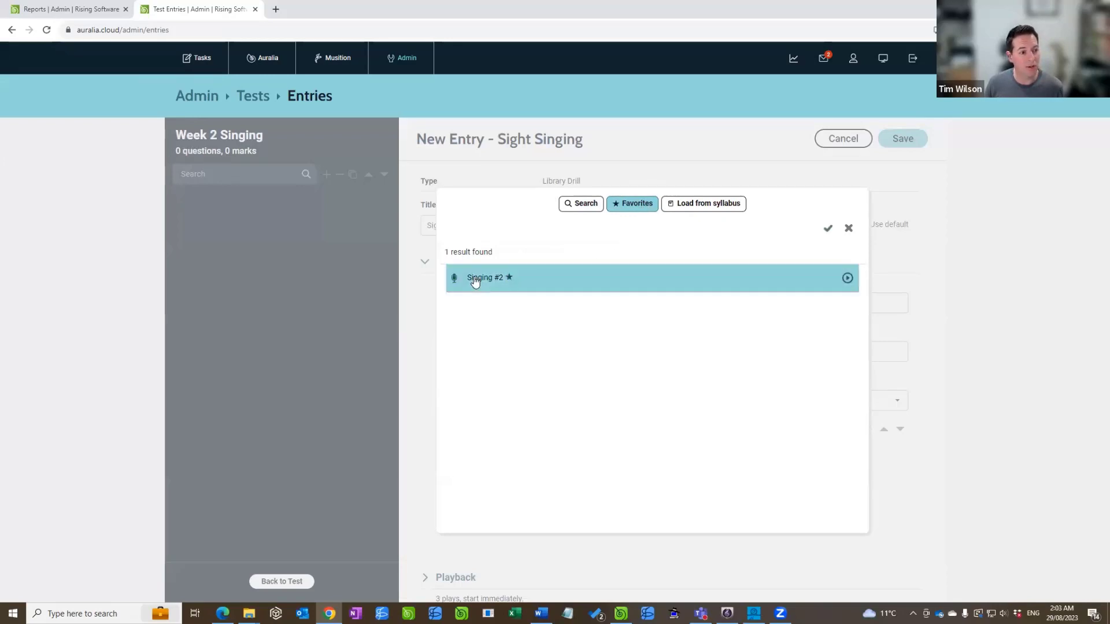
click(848, 280)
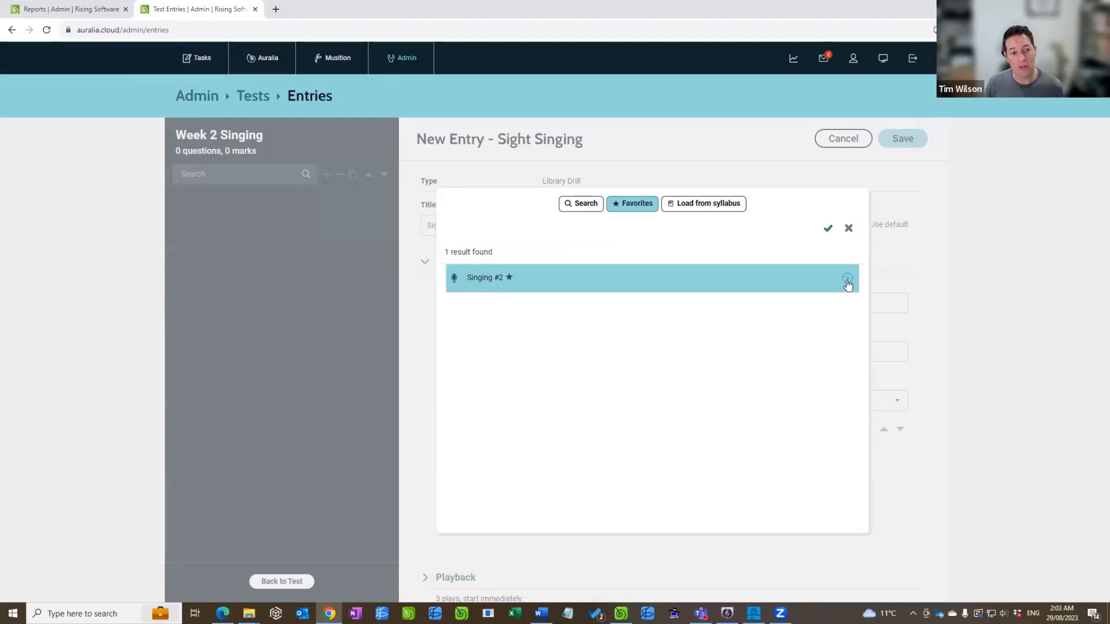
click(827, 230)
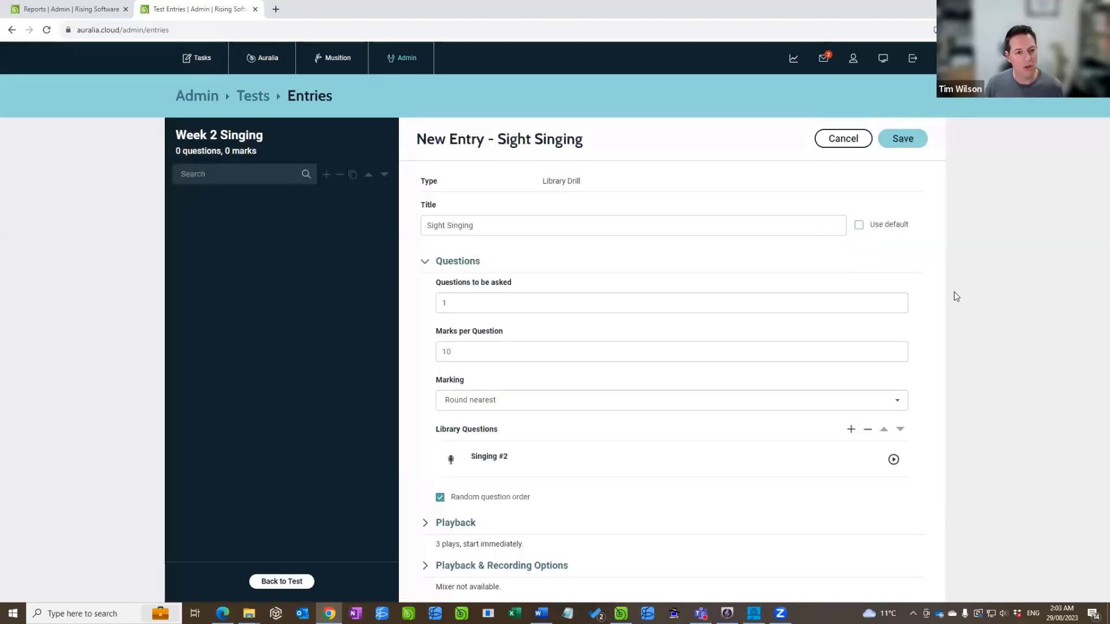
- Turn off the Start immediately option in the entry's playback settings
drag(944, 293, 938, 430)
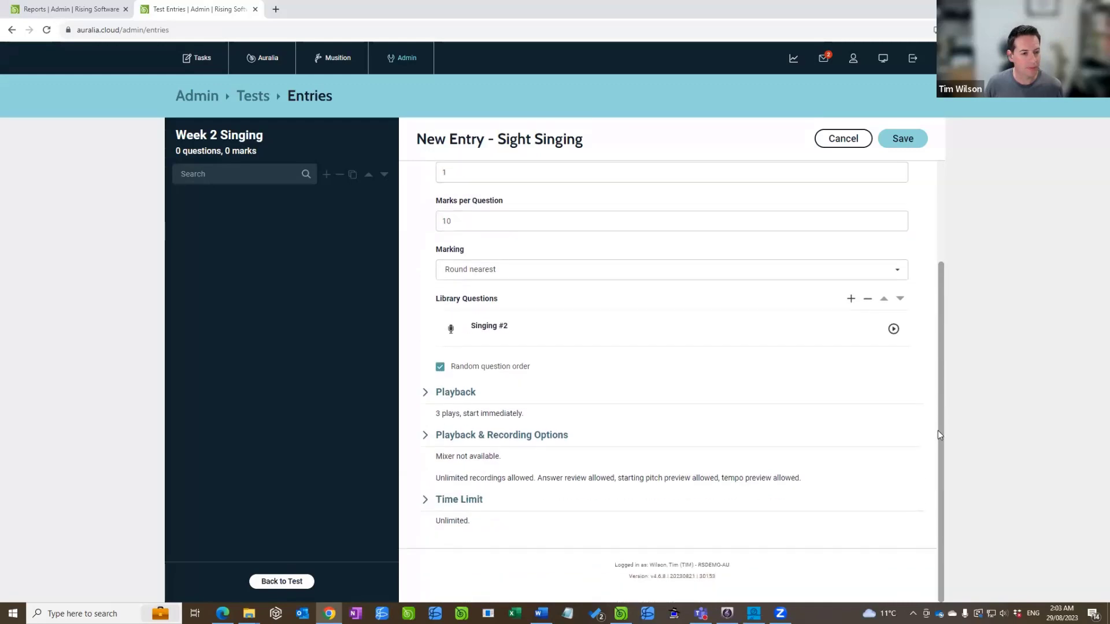
click(444, 393)
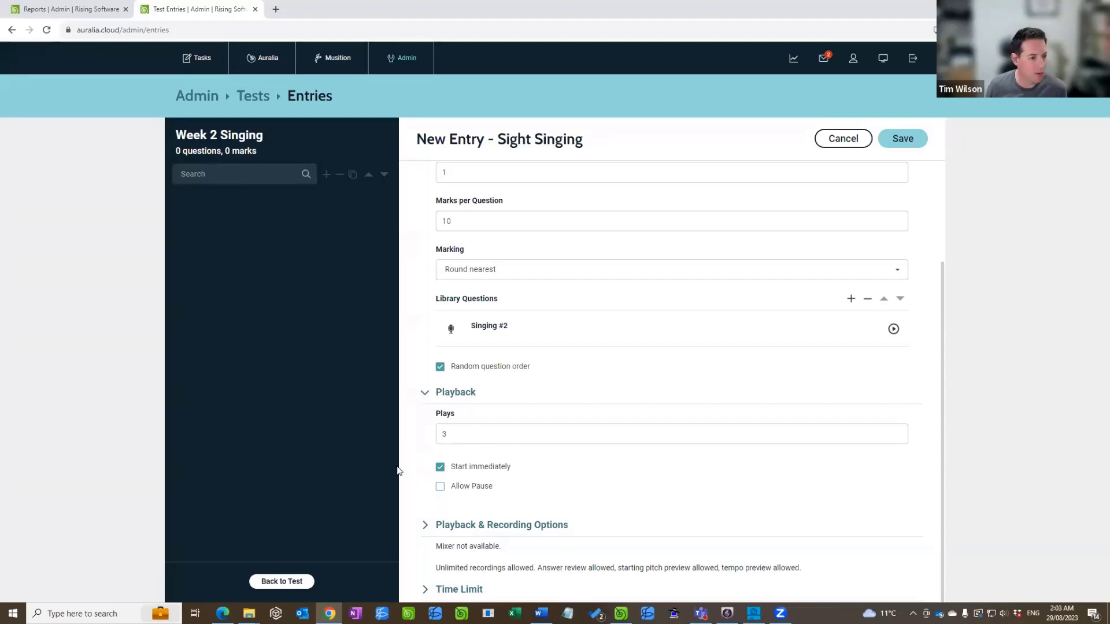
scroll(414, 462, down, 2)
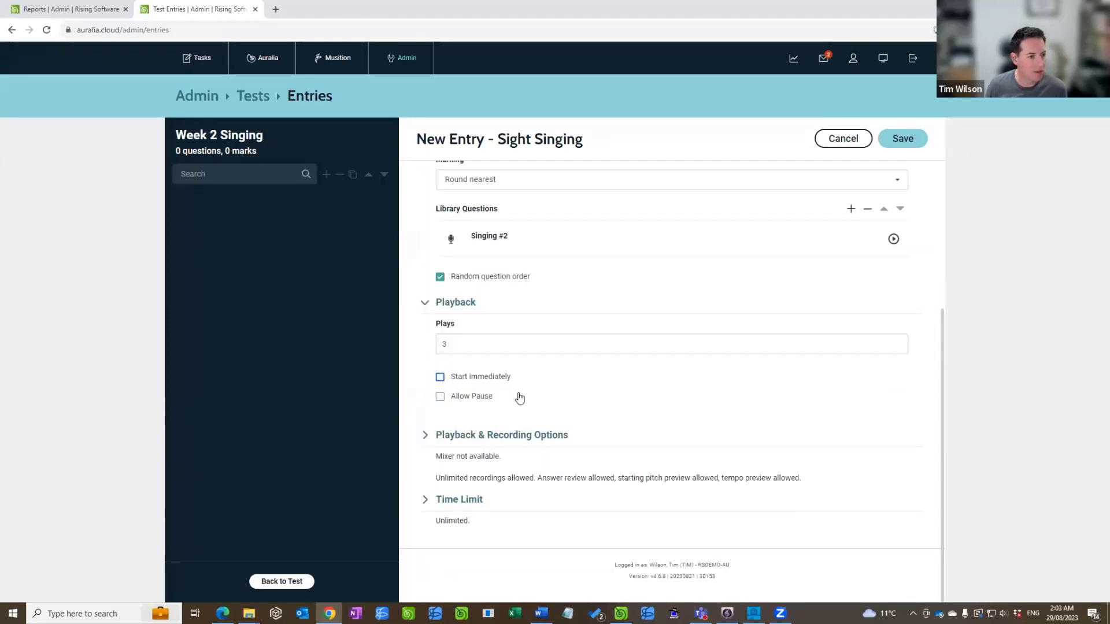
- Set the allowed recording attempts to 10 in the Playback & Recording Options and save the entry
click(425, 437)
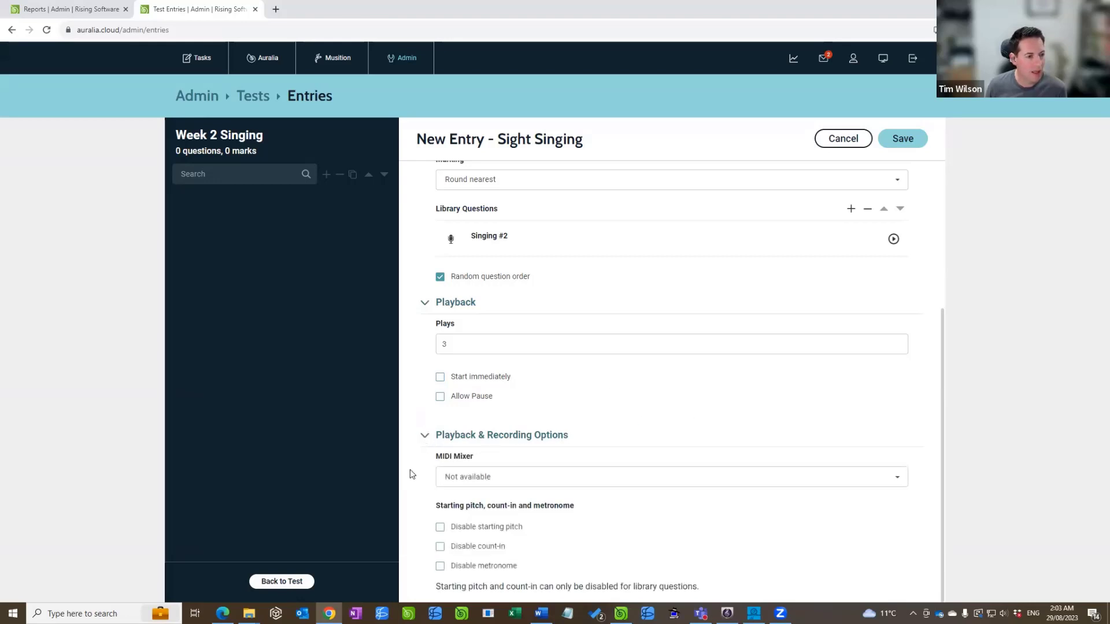
scroll(411, 477, down, 4)
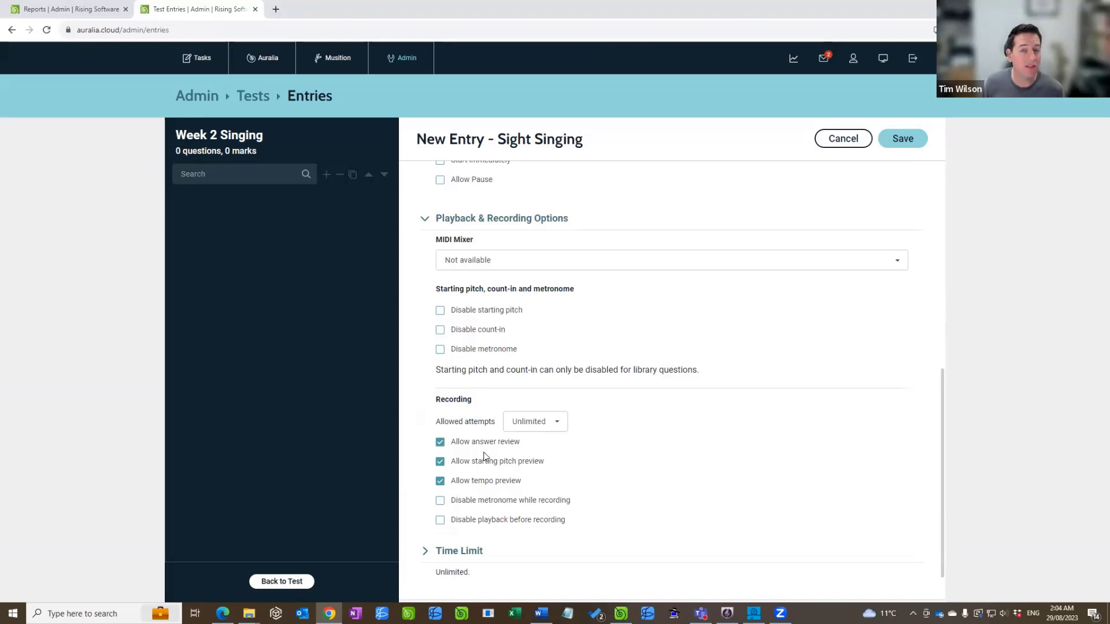
click(530, 428)
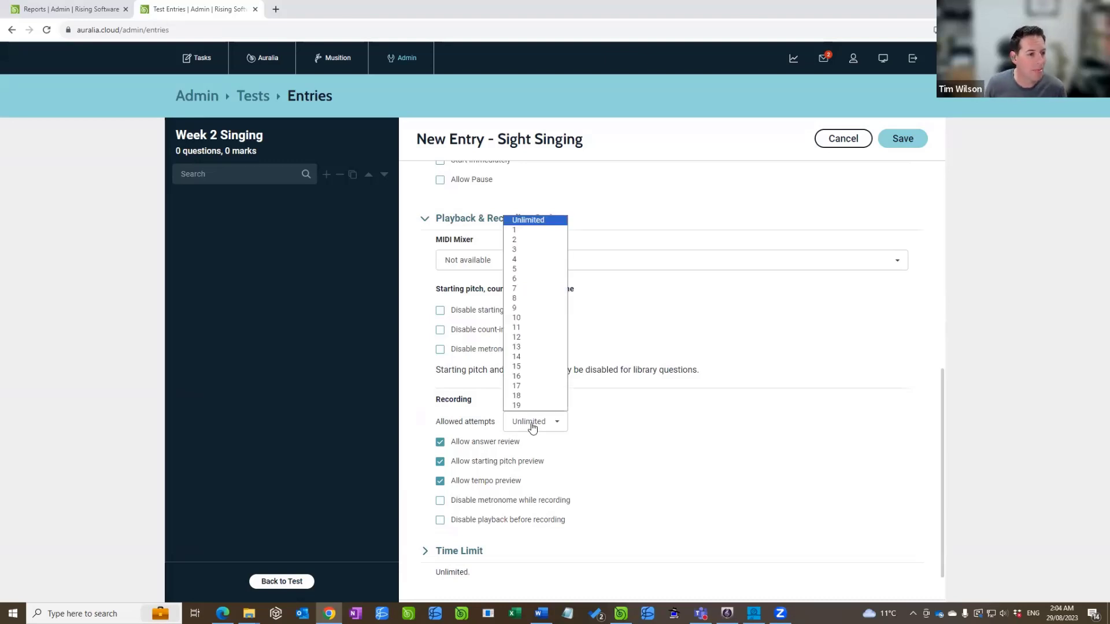
click(540, 319)
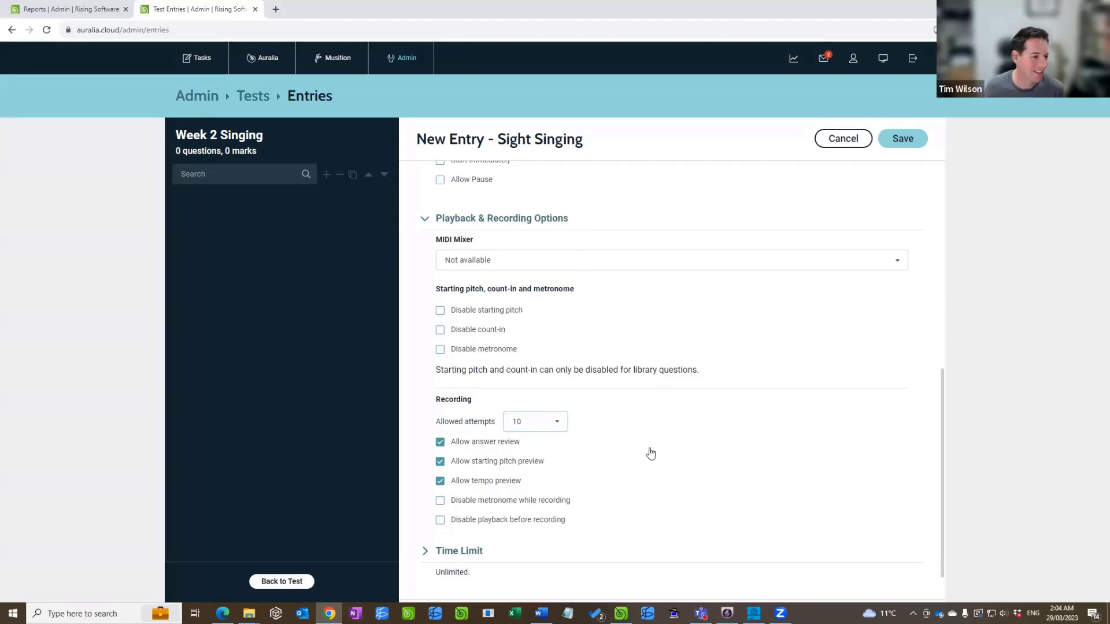
scroll(868, 483, down, 2)
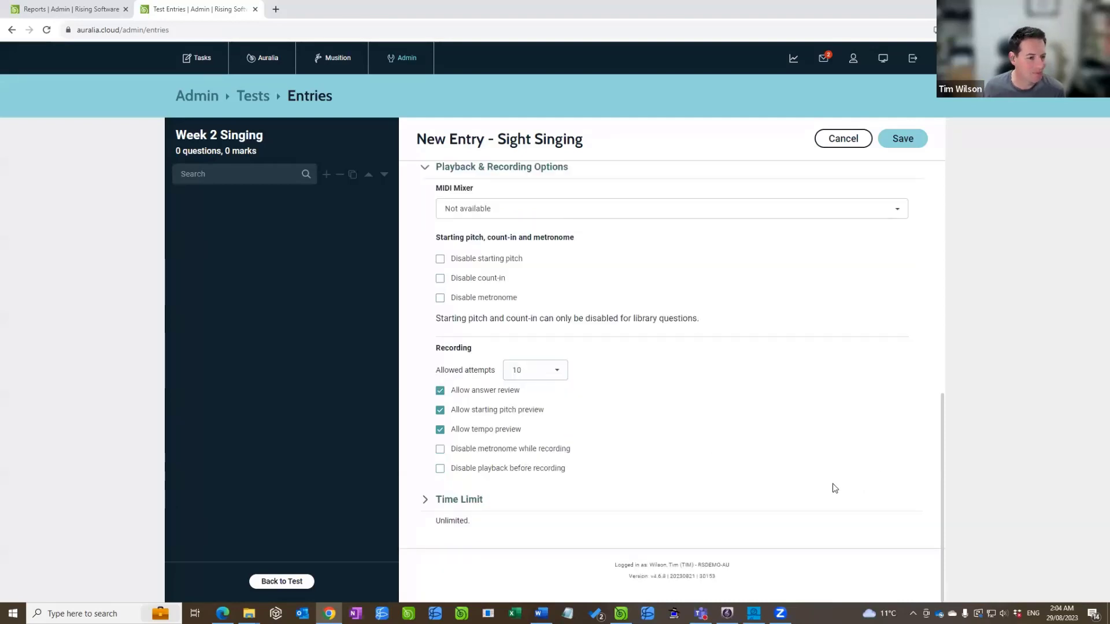
click(902, 142)
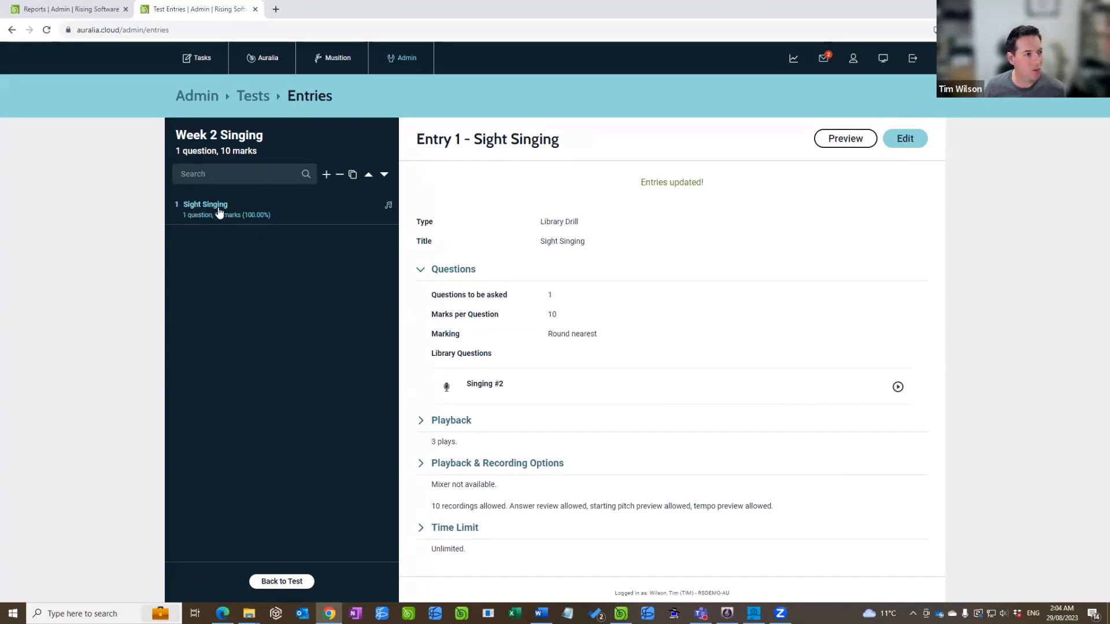
click(326, 175)
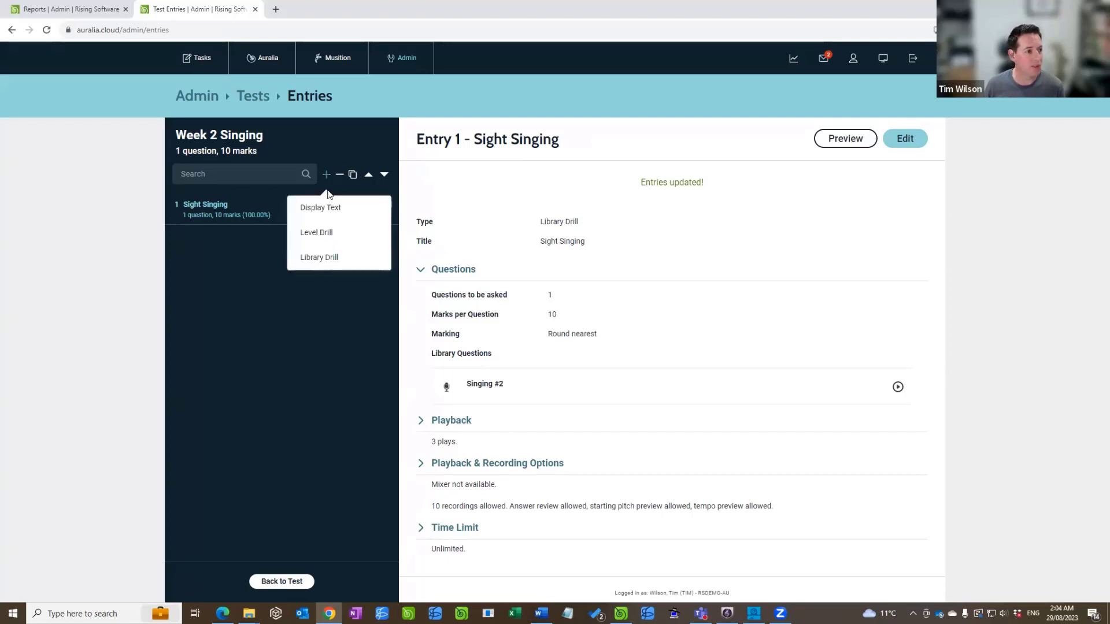
click(241, 286)
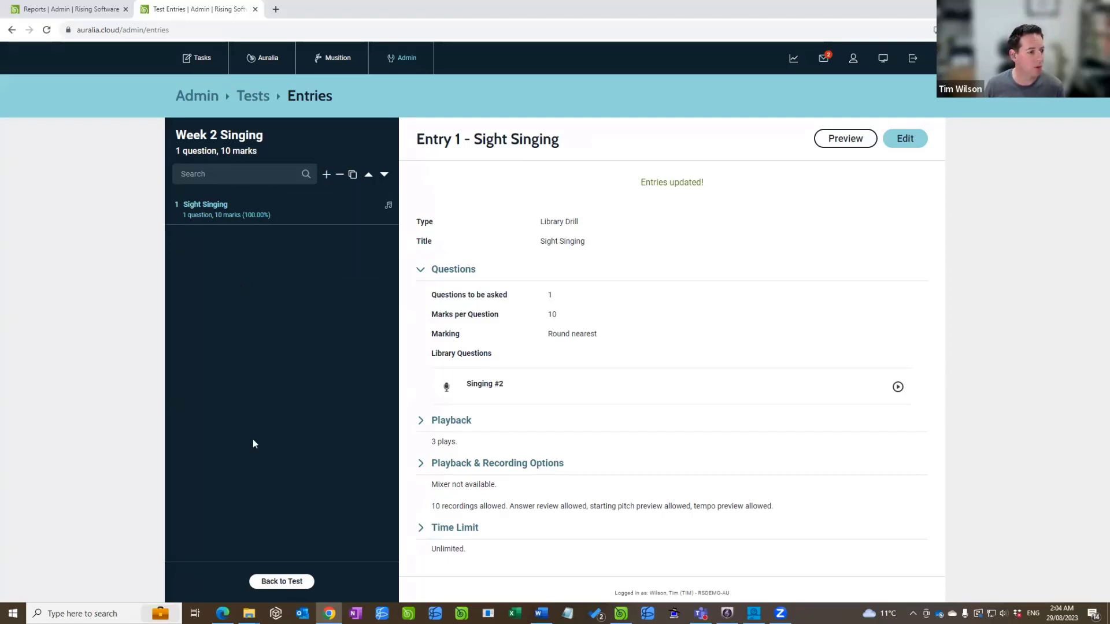
- Return to the Week 2 Singing test, assign it only to the Year 7 Music 1 class and save it
click(282, 581)
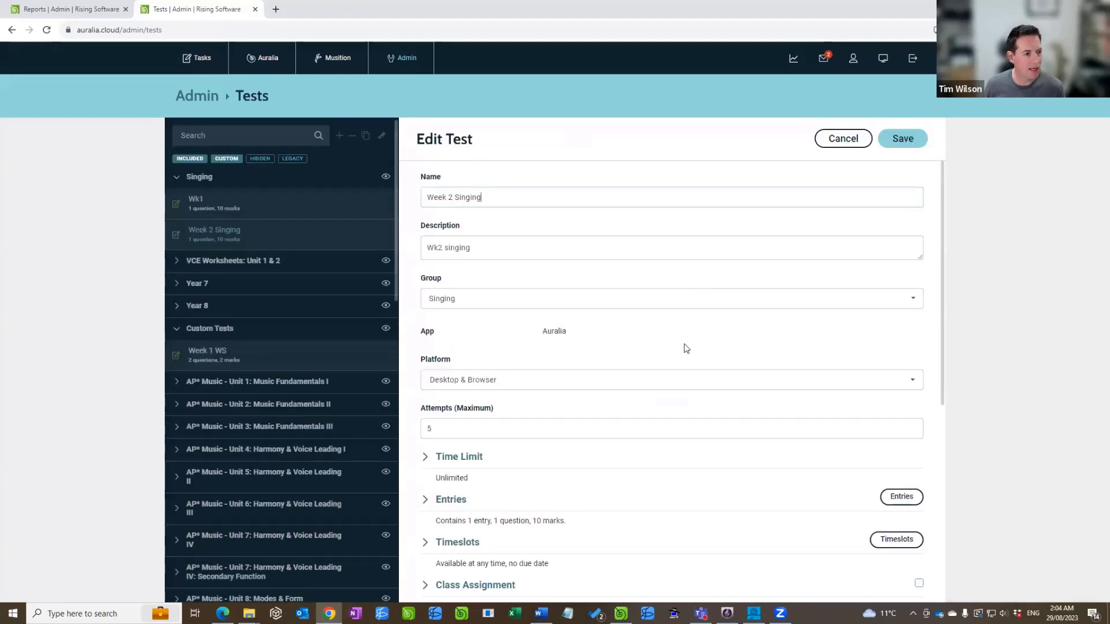
drag(944, 354, 939, 532)
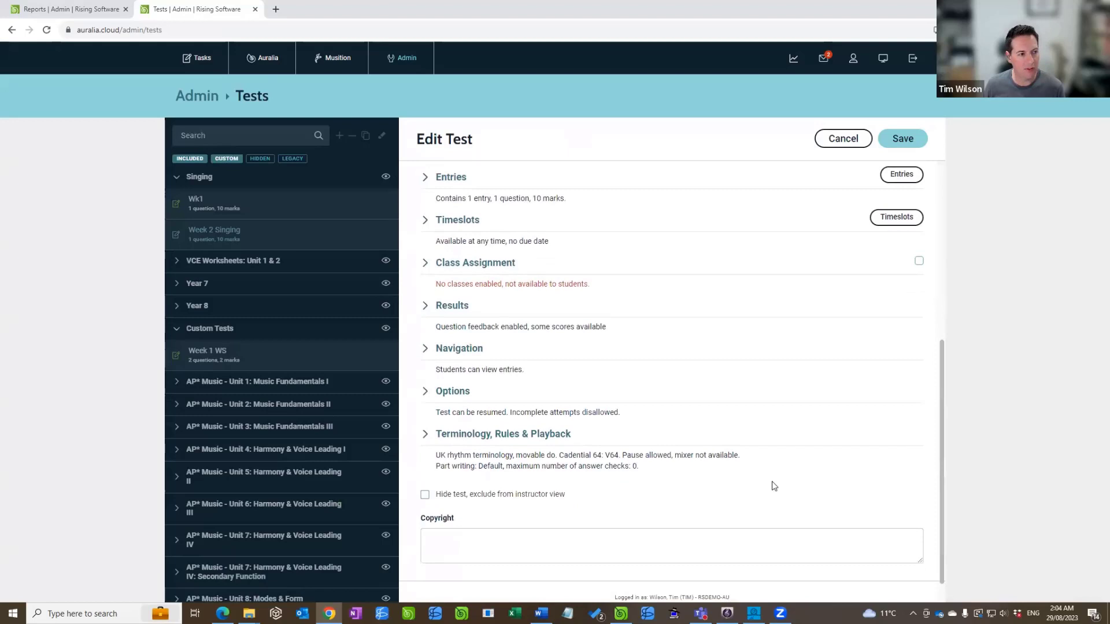
click(425, 267)
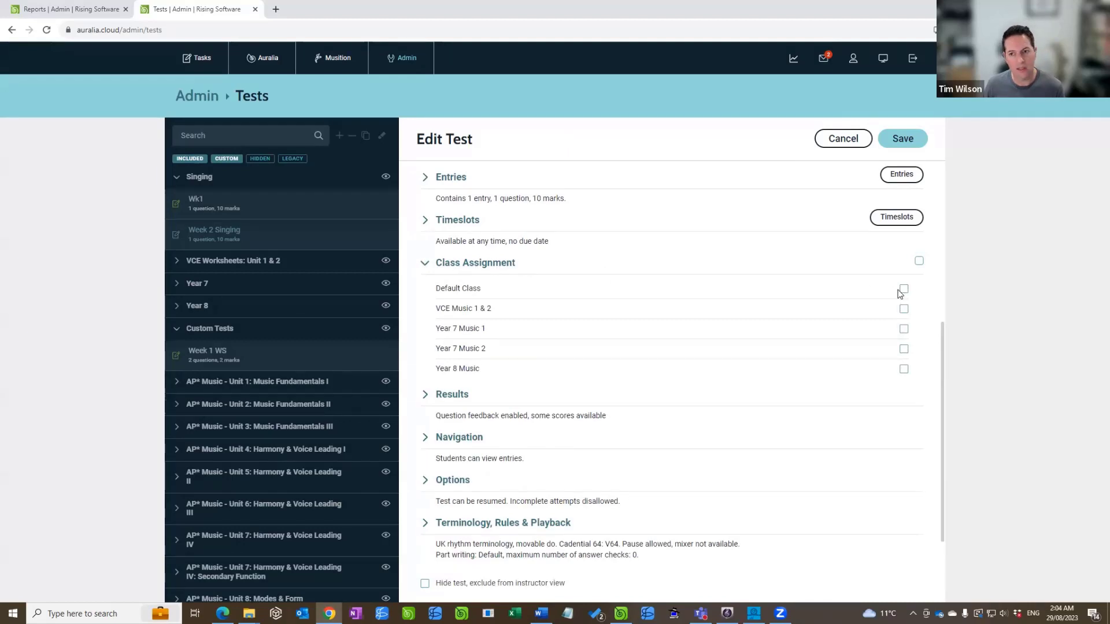
click(919, 262)
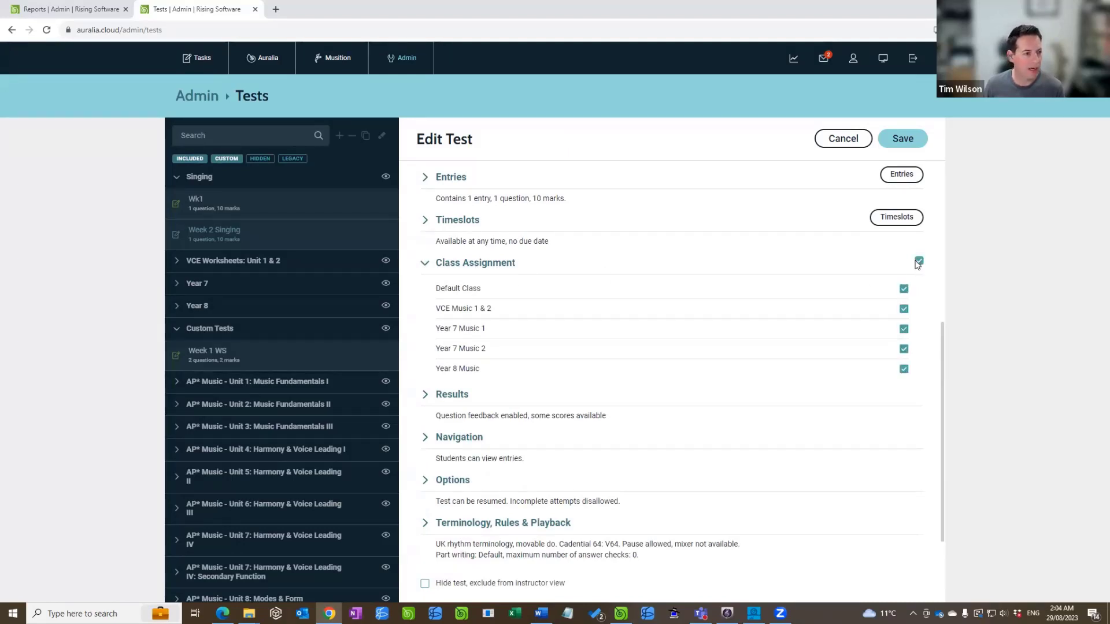
click(919, 262)
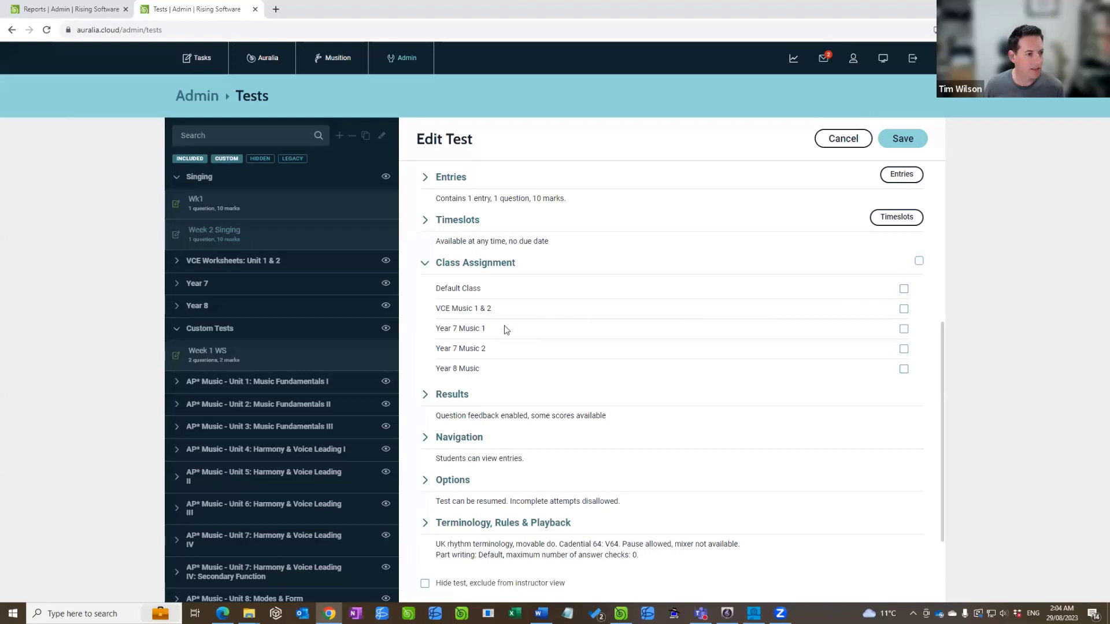
click(903, 330)
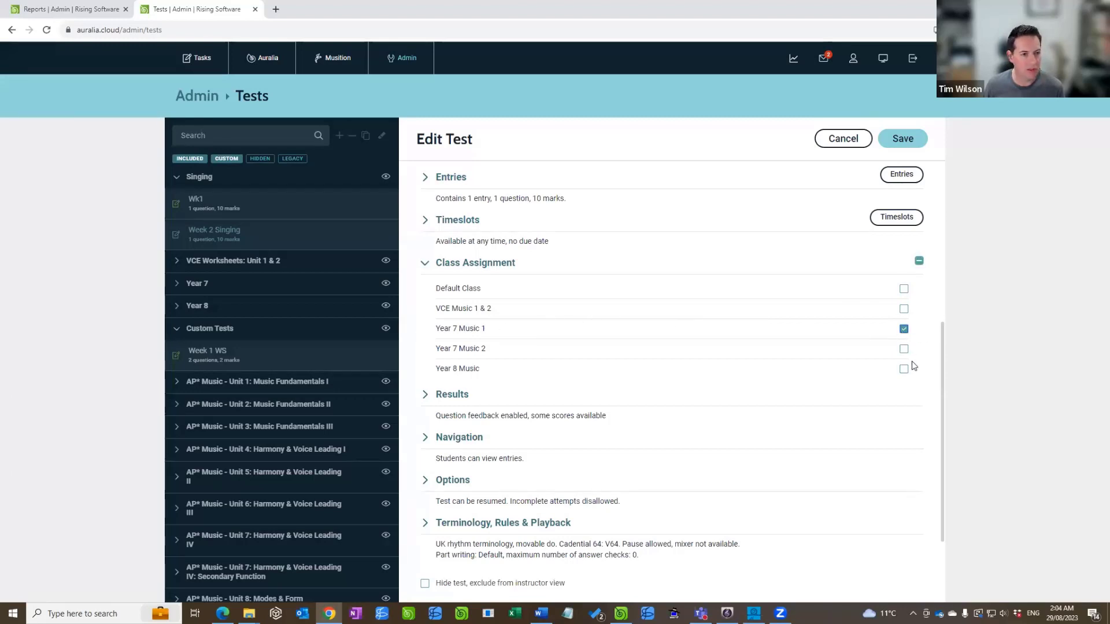
click(904, 140)
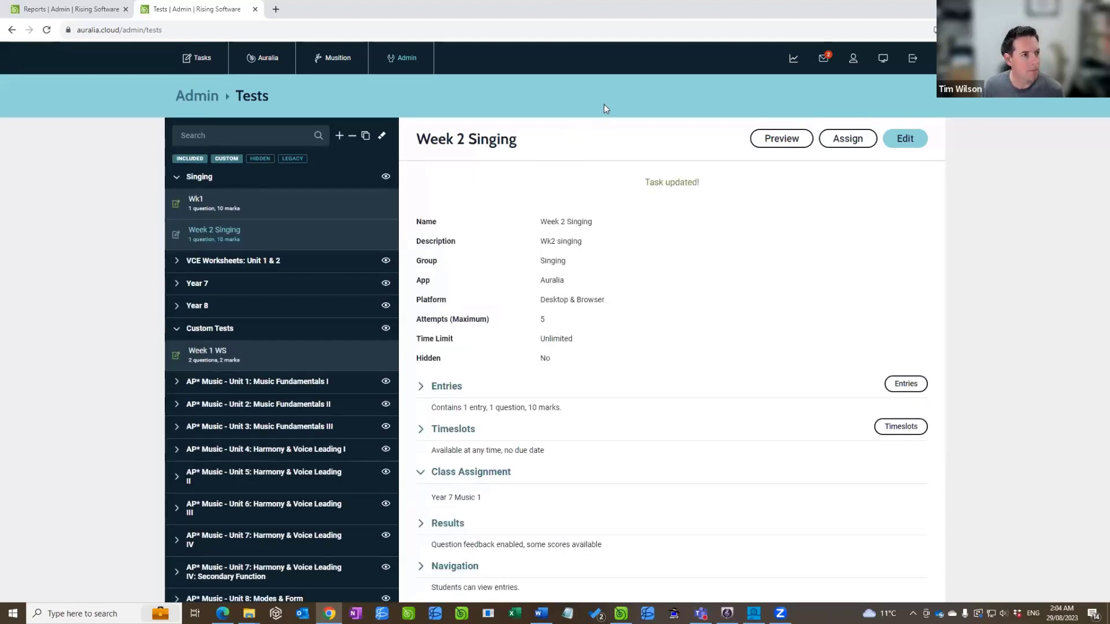
- Start the Week 2 Singing task from the Singing group of the student tasks
click(201, 59)
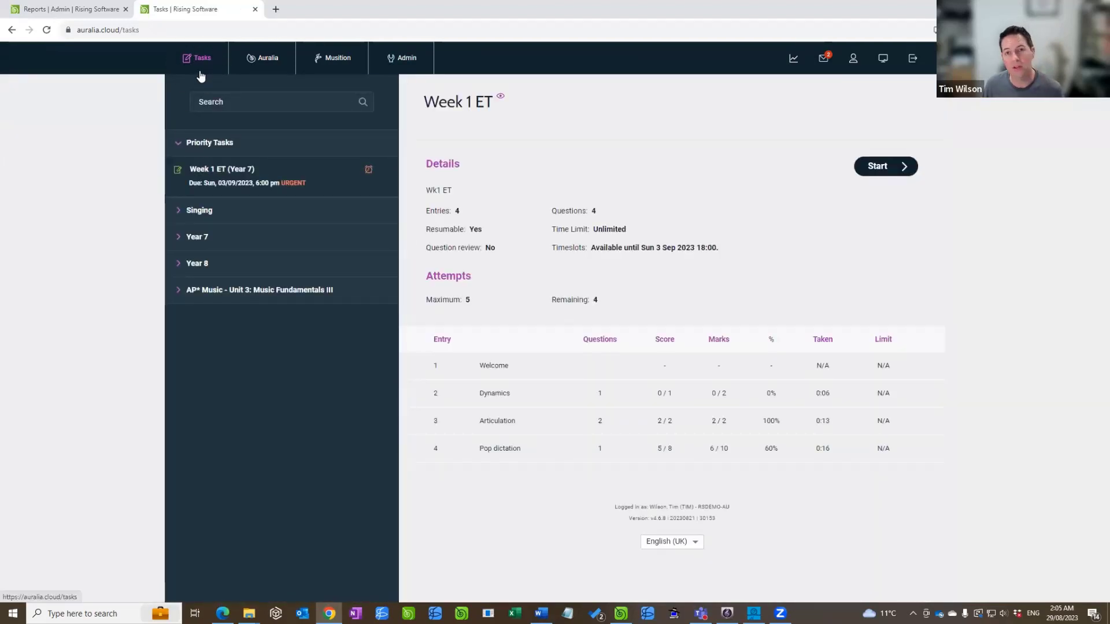
click(194, 211)
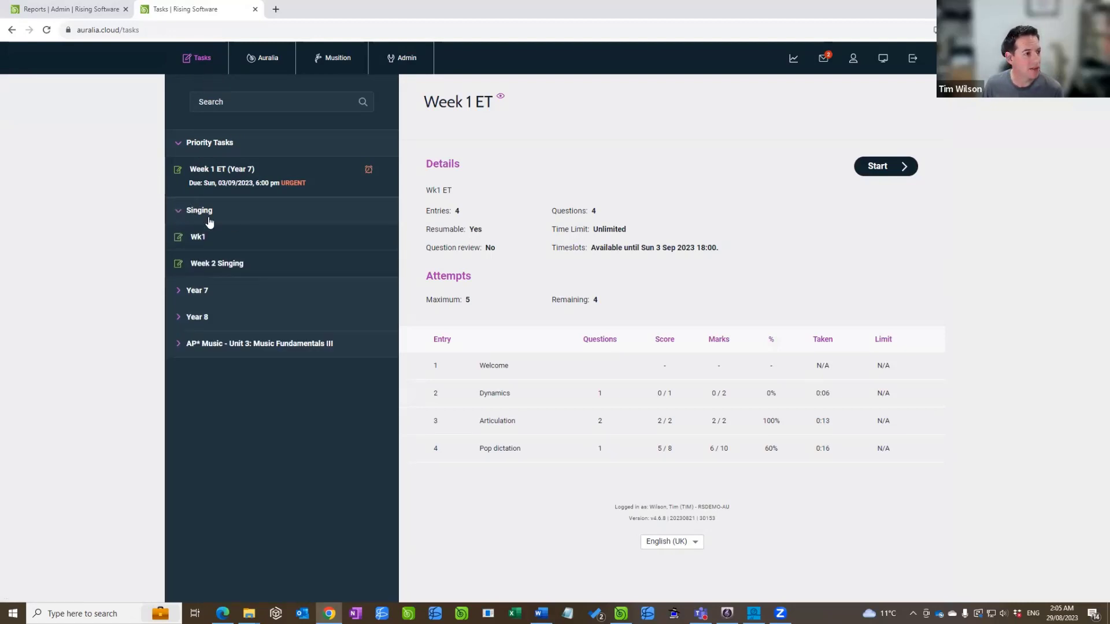
click(203, 267)
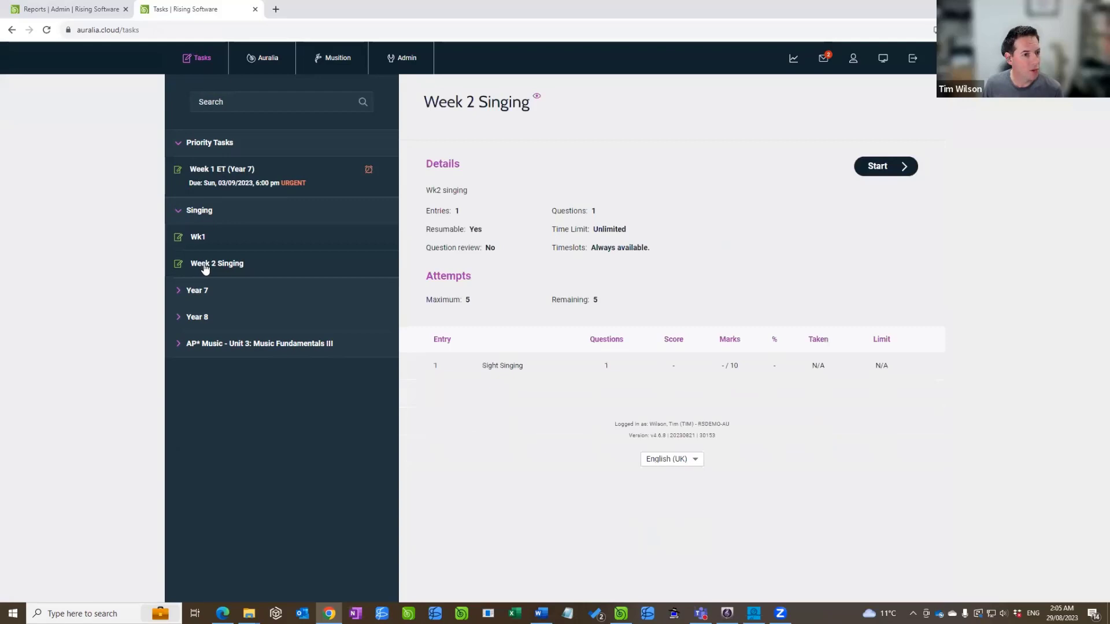
click(883, 171)
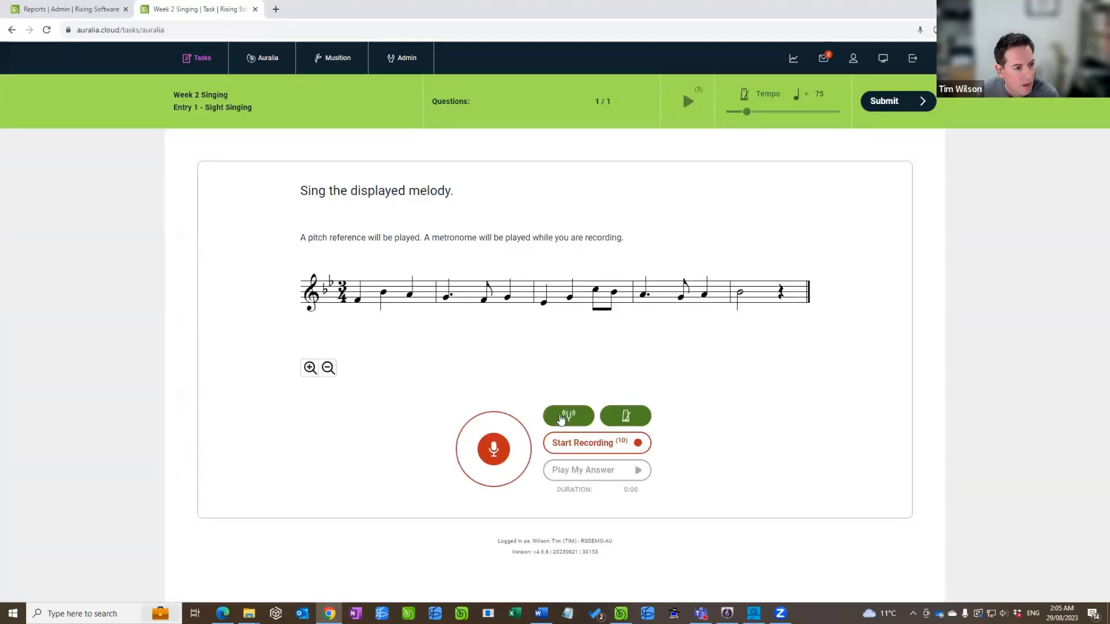
- Play the starting pitch reference and record a sung answer to the displayed melody
click(561, 417)
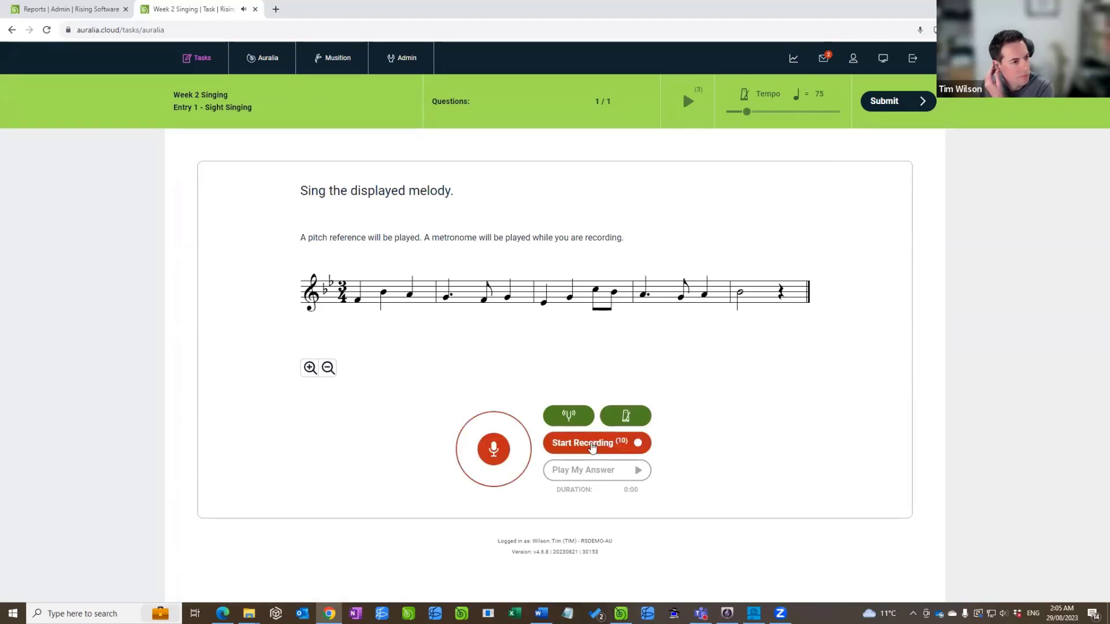
click(592, 447)
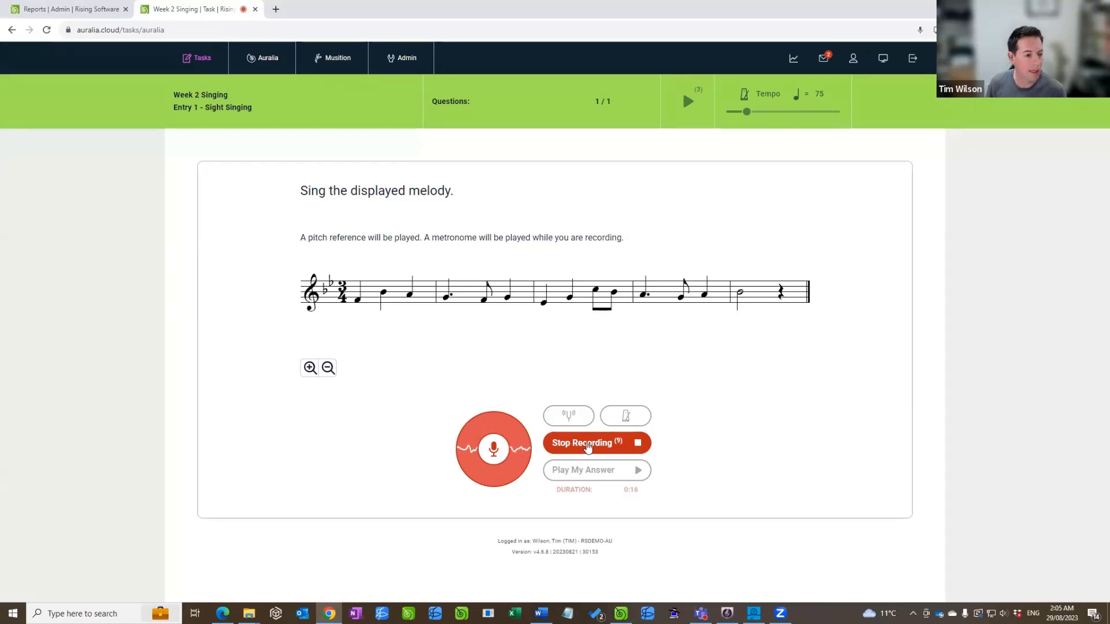
click(590, 445)
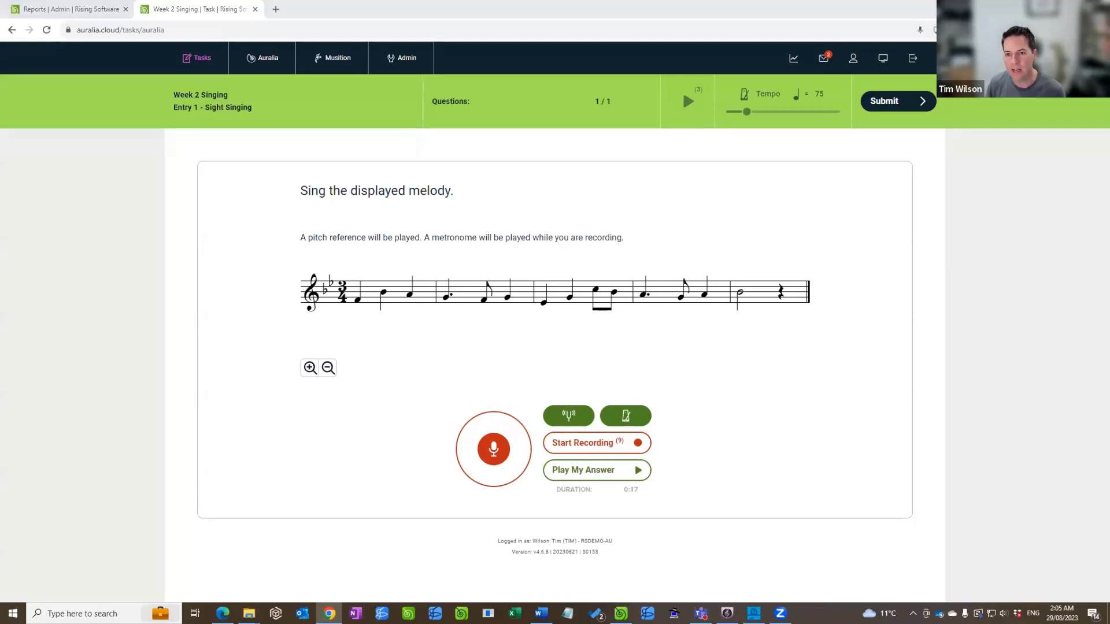
- Submit the recorded answer, finish the test and return to the task list
click(936, 113)
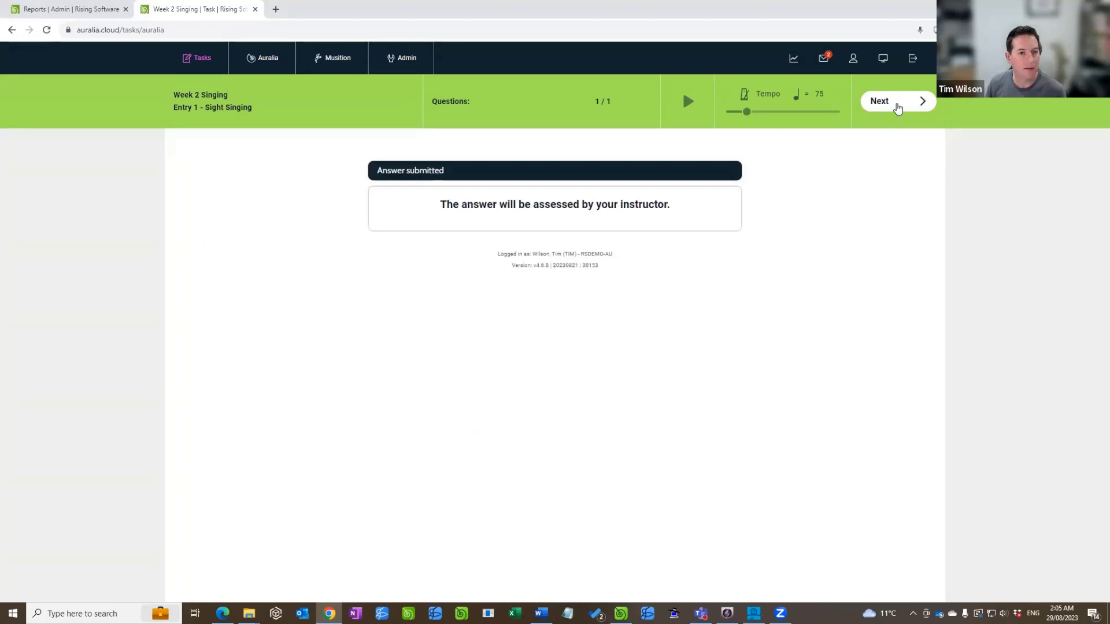
click(882, 102)
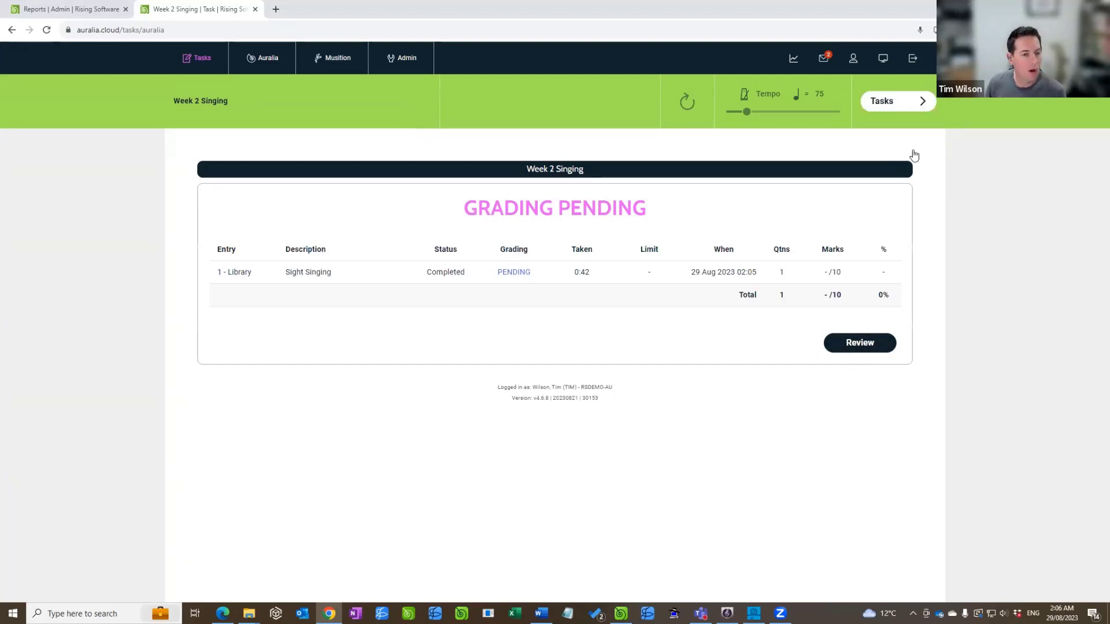
click(891, 106)
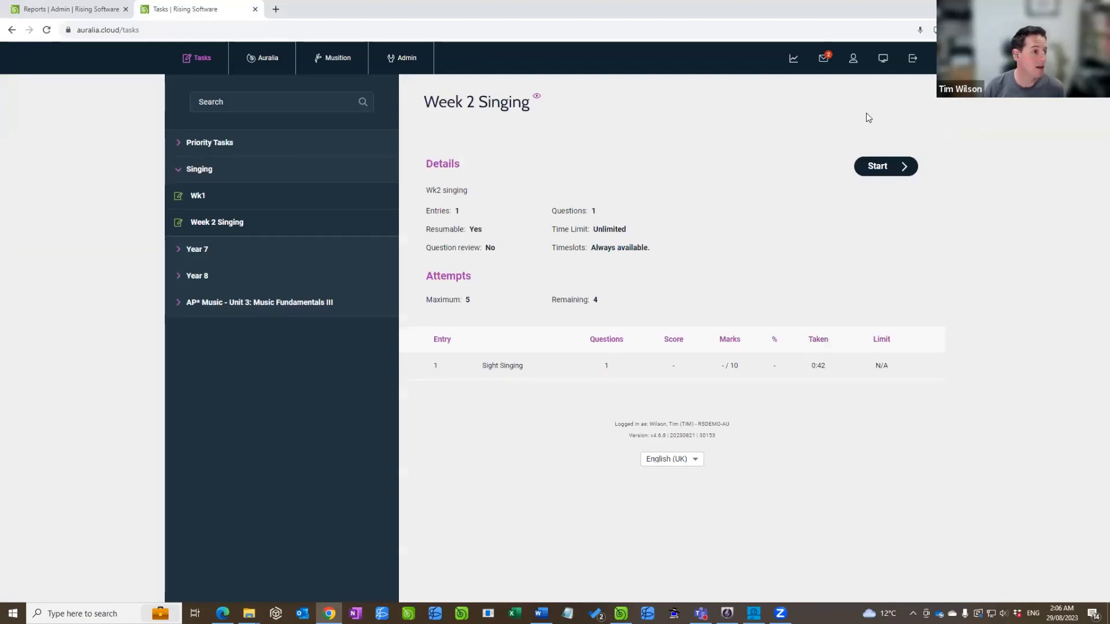
- Open the Grading area in Admin
click(404, 62)
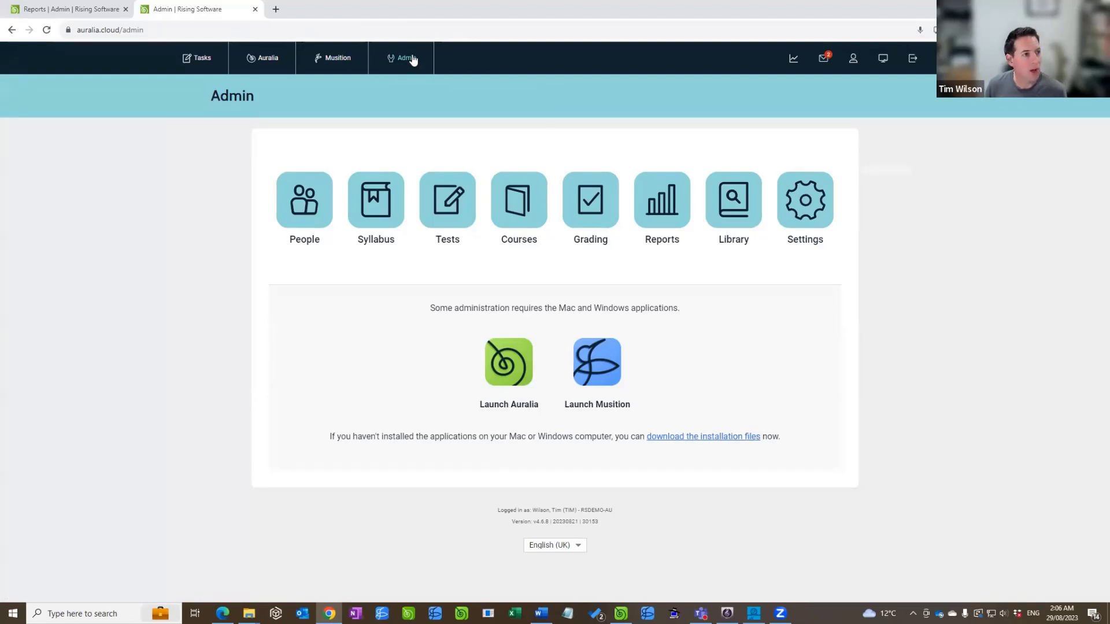
click(588, 208)
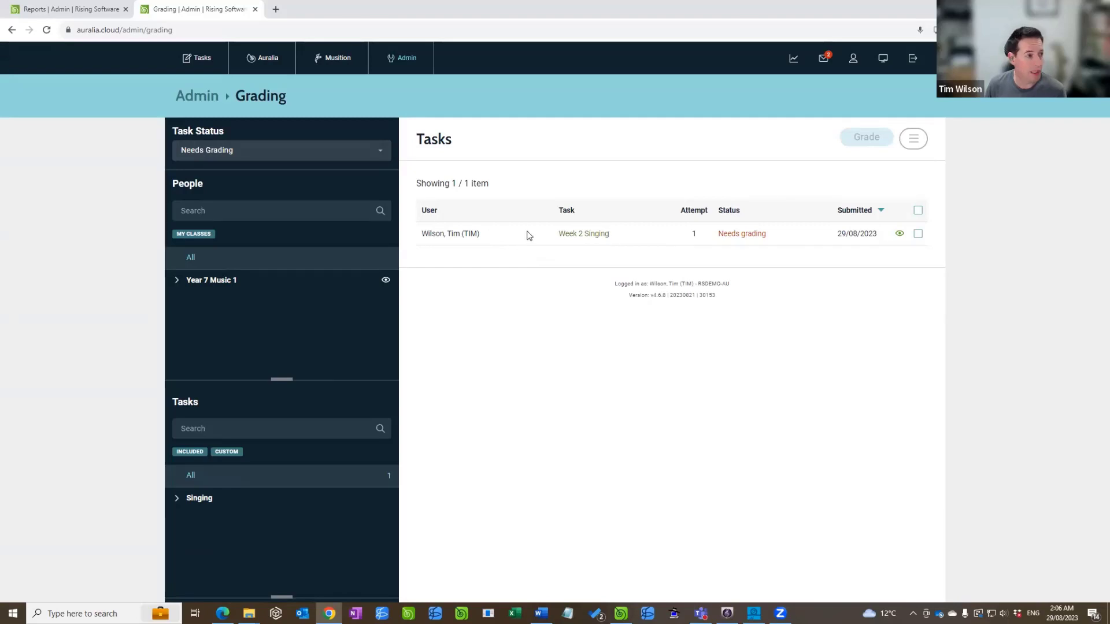
- Filter the tasks by Graded status to view them, then set the Task Status filter back to Needs Grading
click(363, 154)
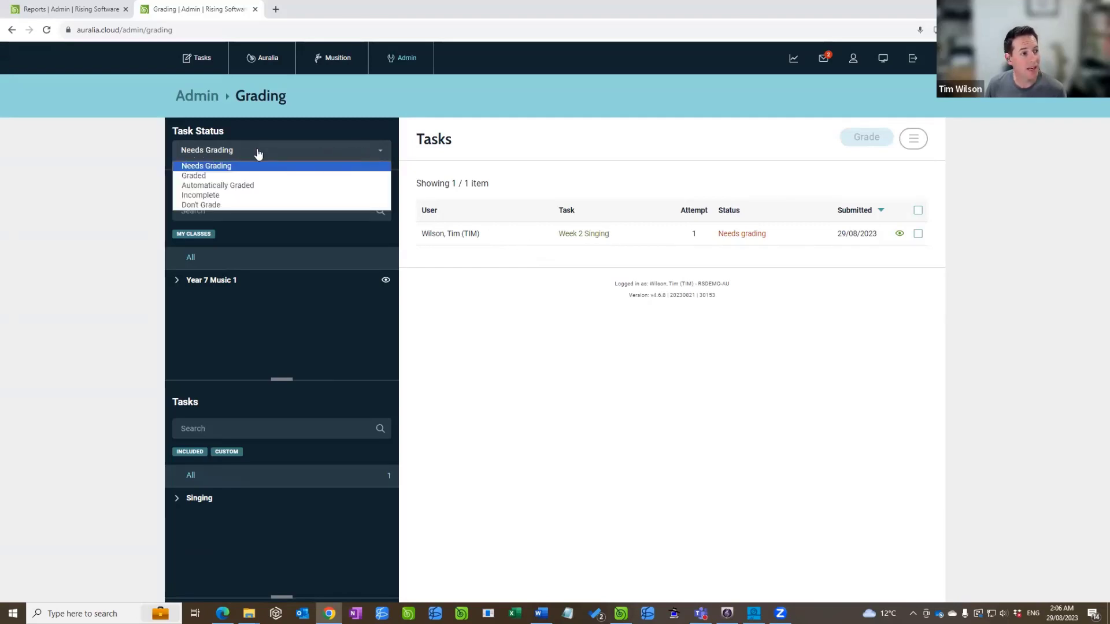
click(239, 177)
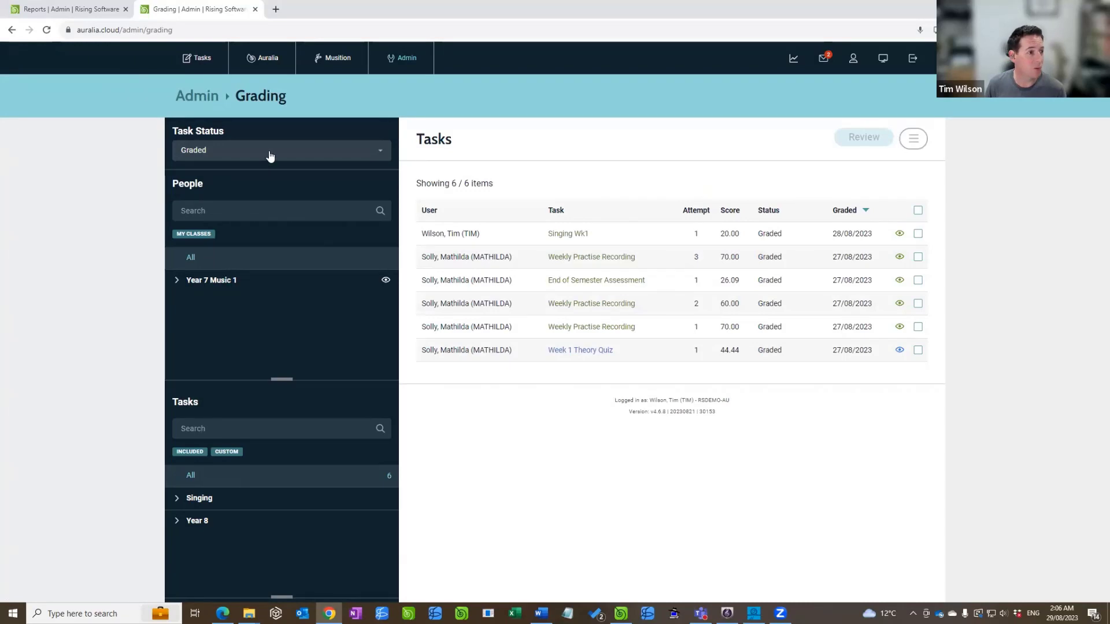
click(226, 152)
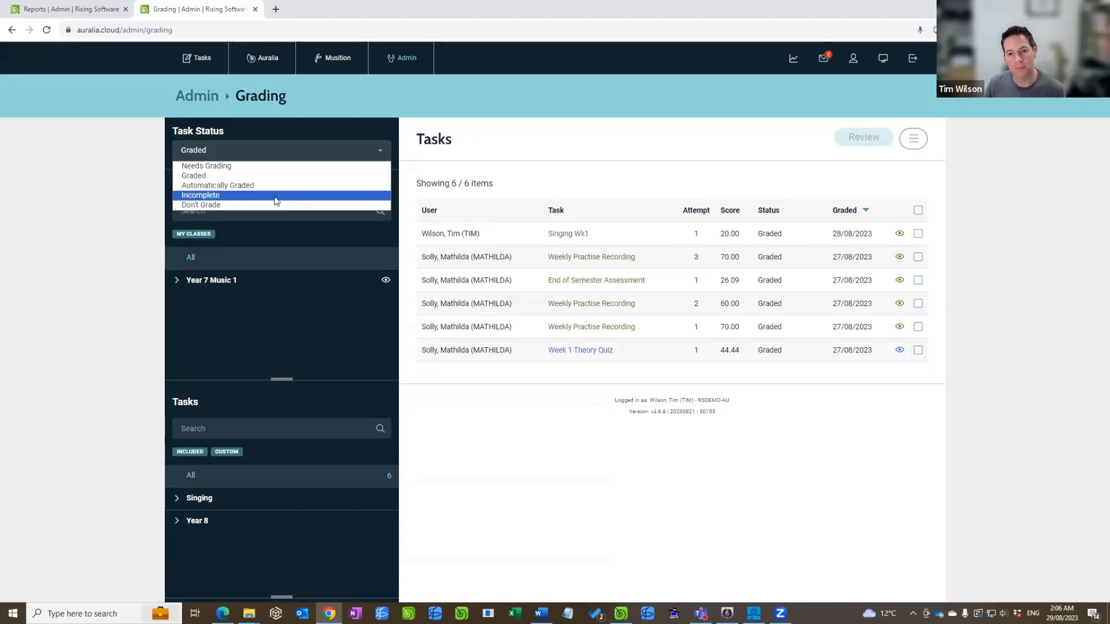
click(255, 168)
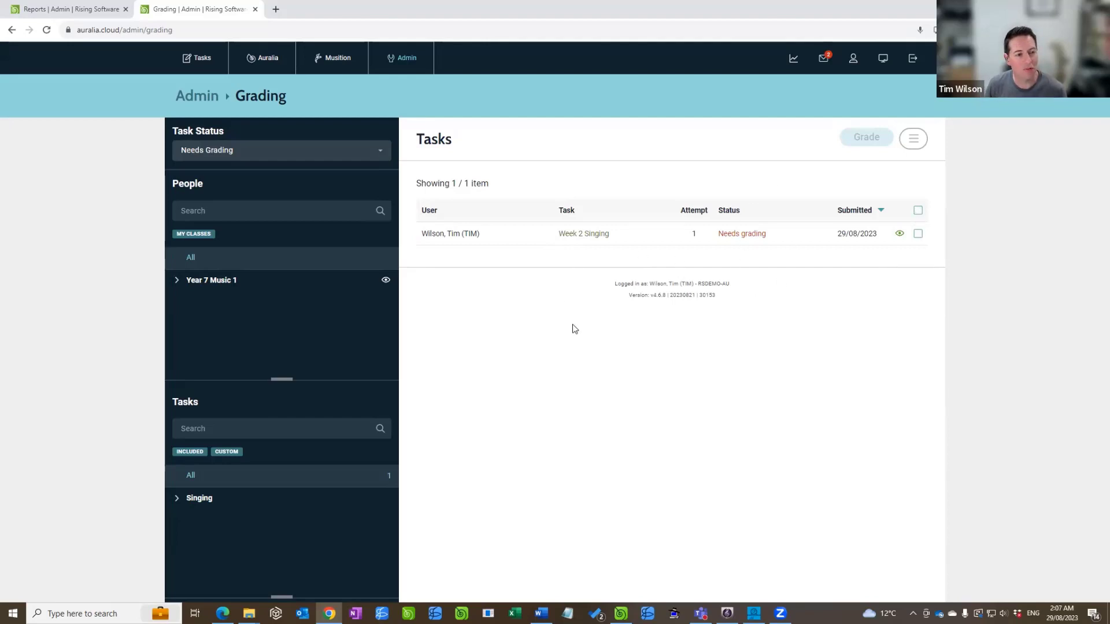
- Open the submitted Week 2 Singing attempt for grading and listen to part of the student's recorded answer
click(918, 210)
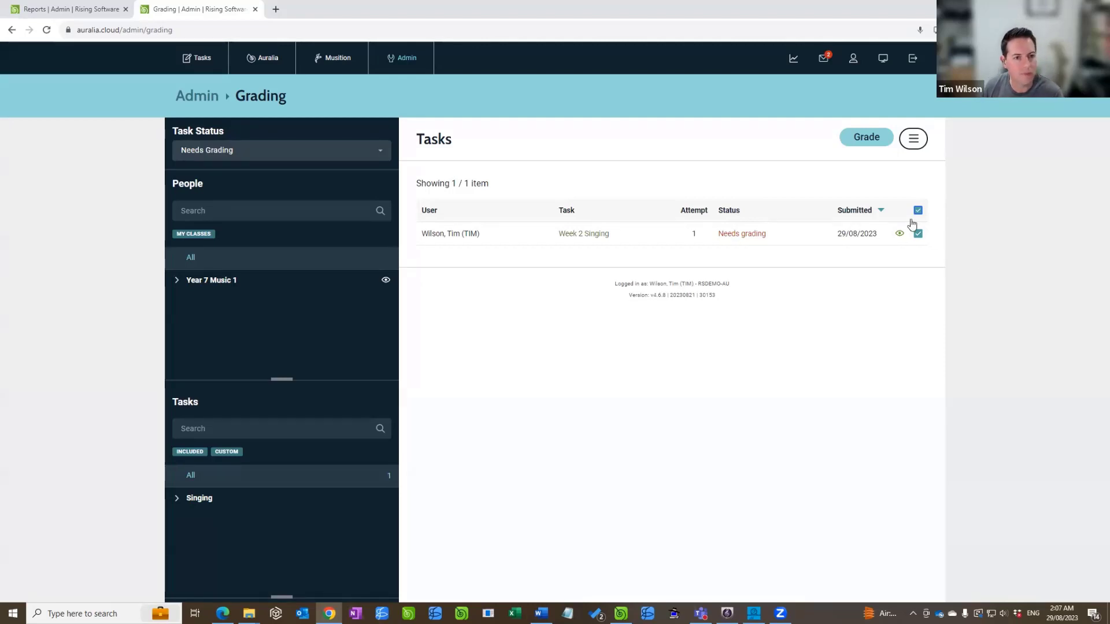
click(869, 144)
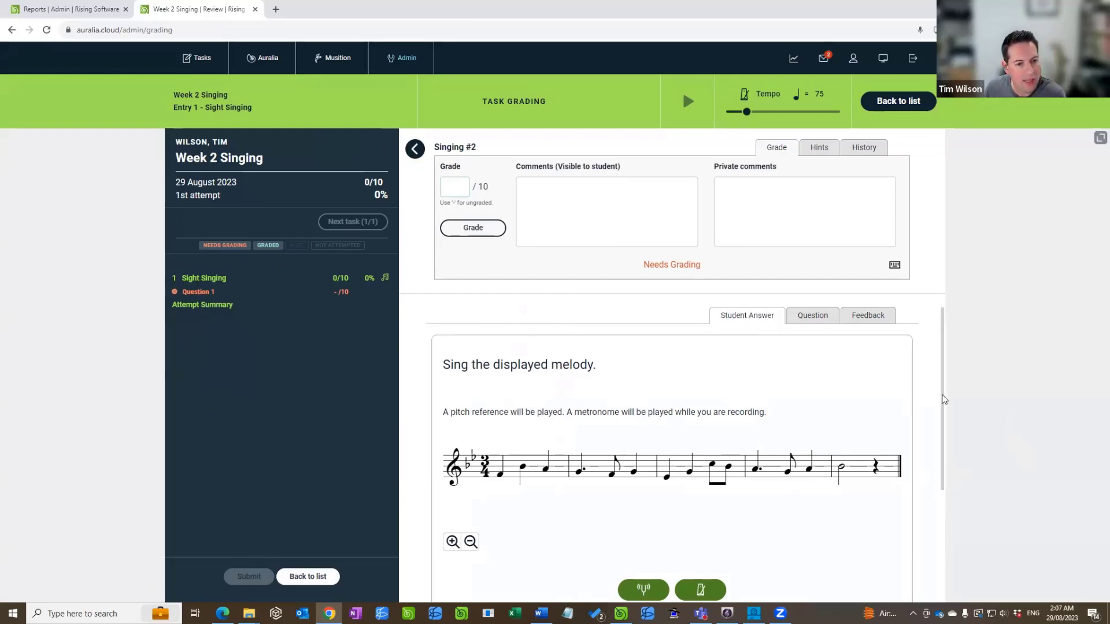
drag(944, 399, 937, 488)
click(654, 474)
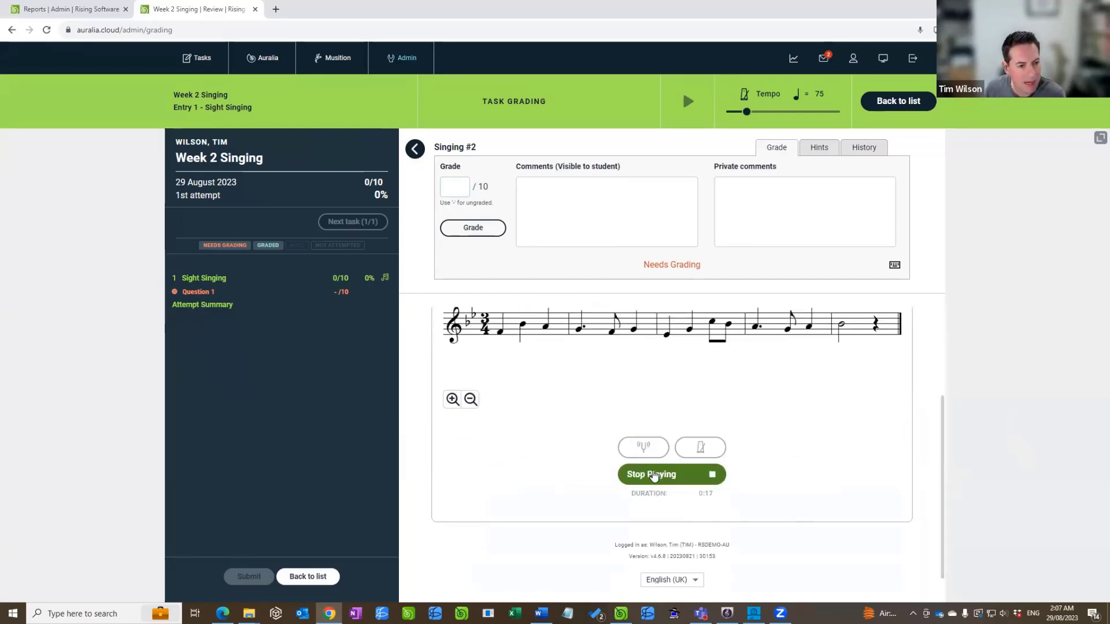
drag(945, 449, 941, 392)
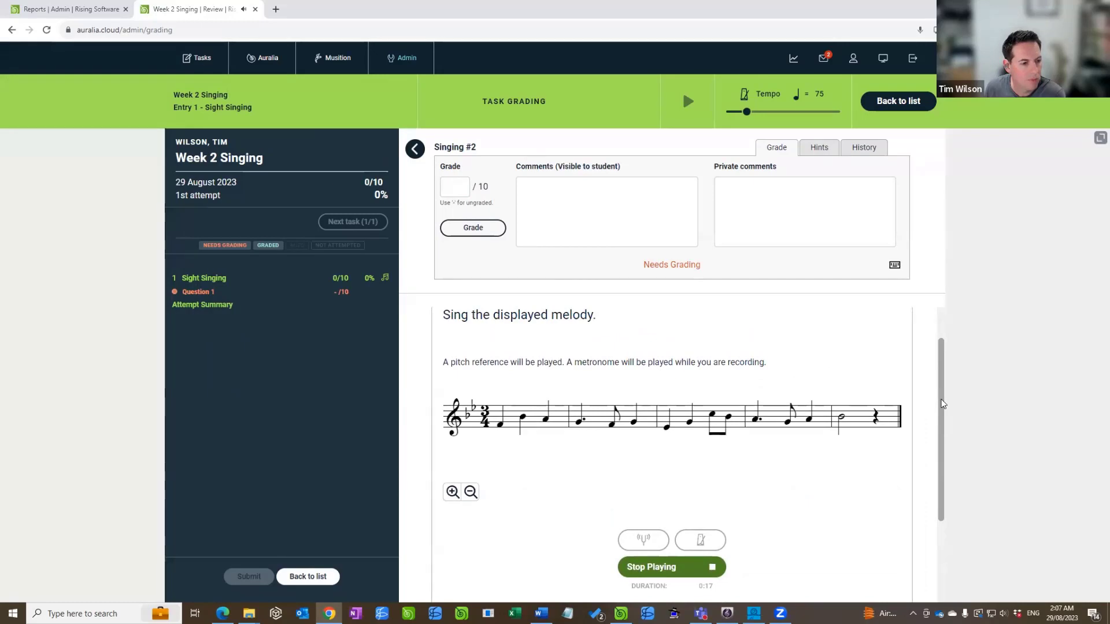
click(676, 572)
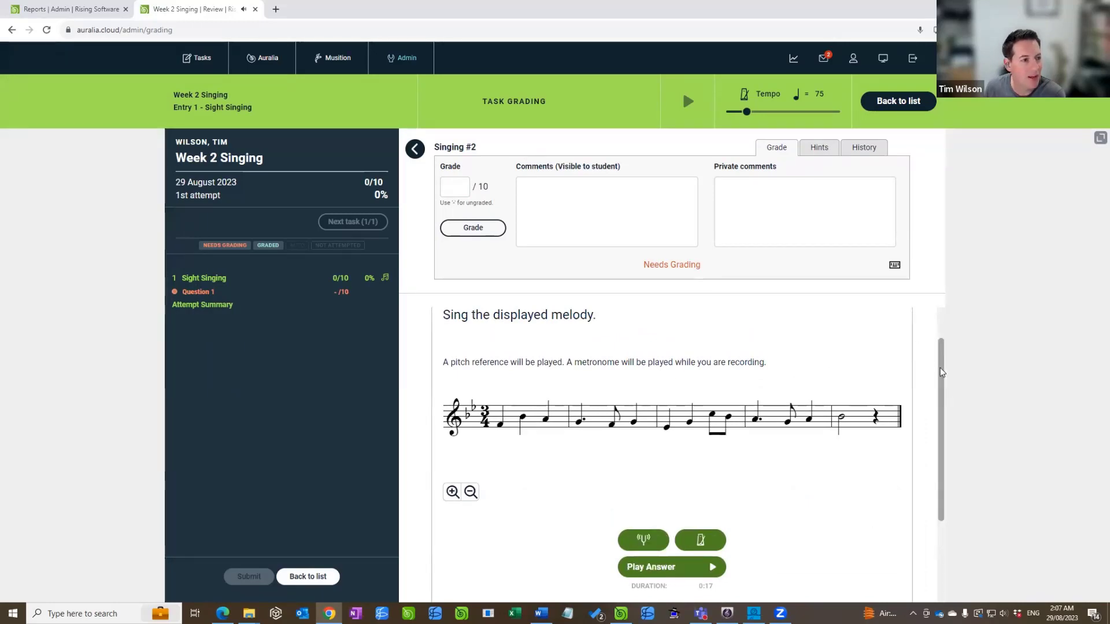
drag(940, 368, 934, 338)
- Enter a grade of 5 out of 10 and the student-visible comment "Great work!" for Singing #2
click(457, 184)
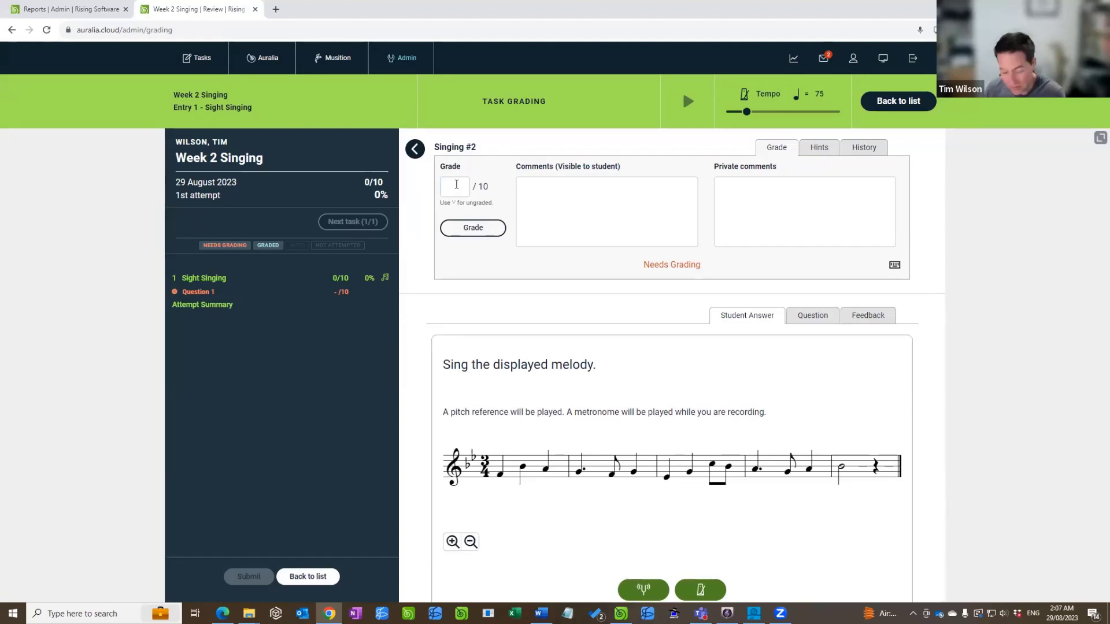
text(5)
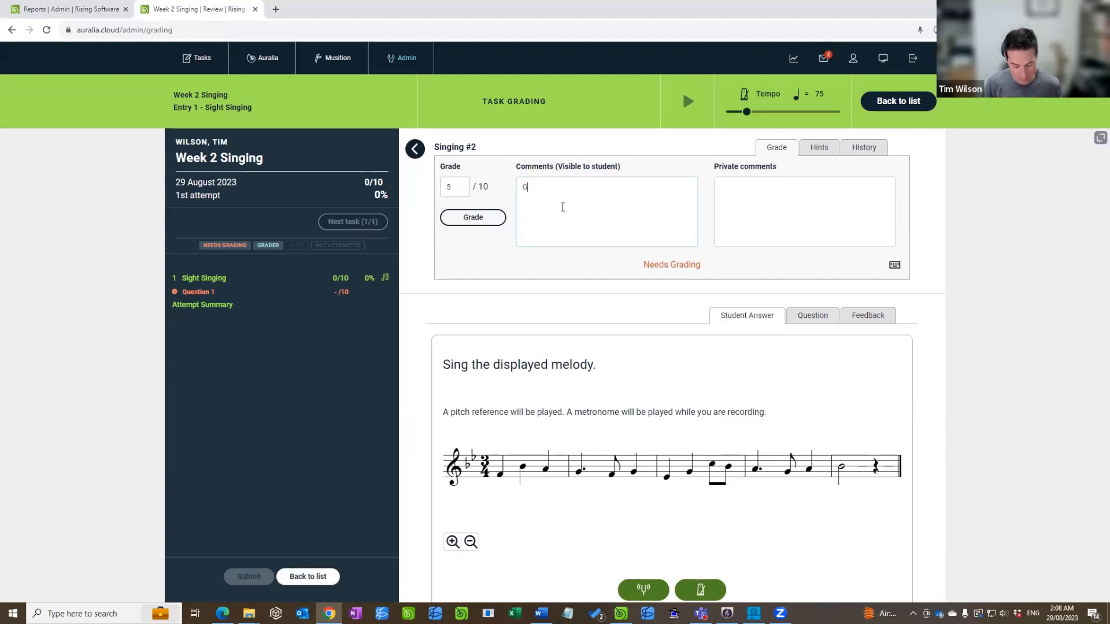
text(t work!)
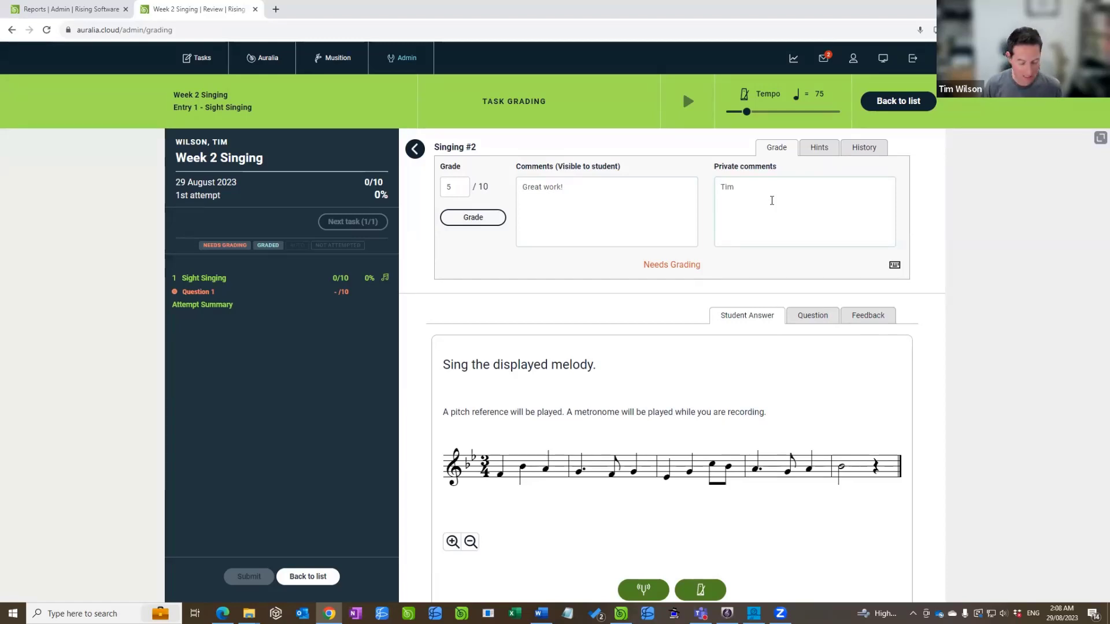
- Add a private comment saying that the named student "clearly has no sense of pitch or vocal tone"
text(clea)
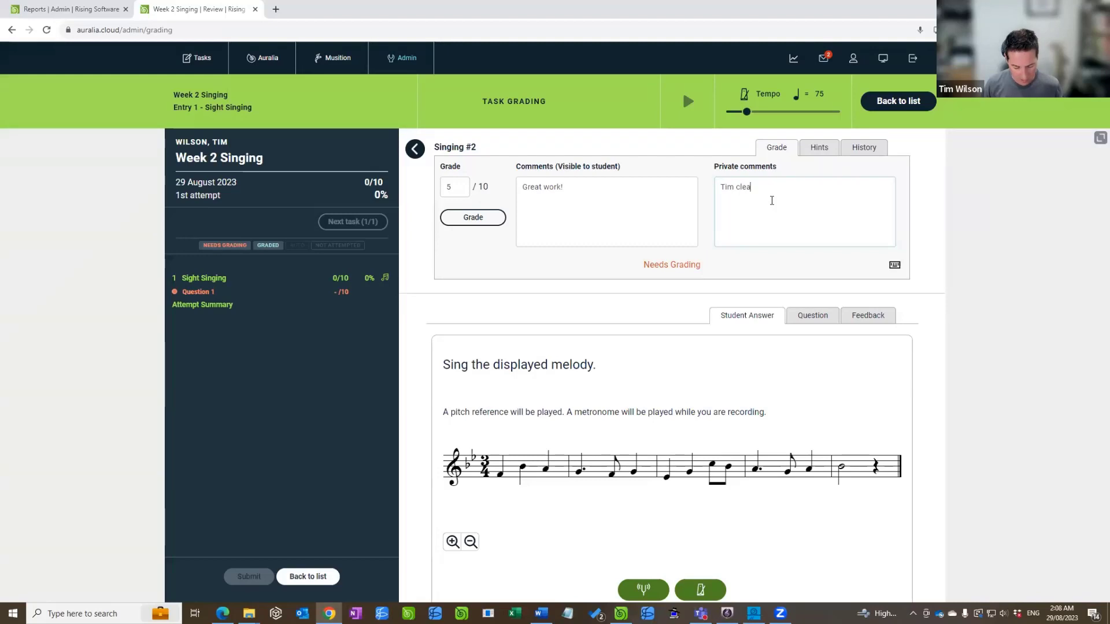
text(rly ha)
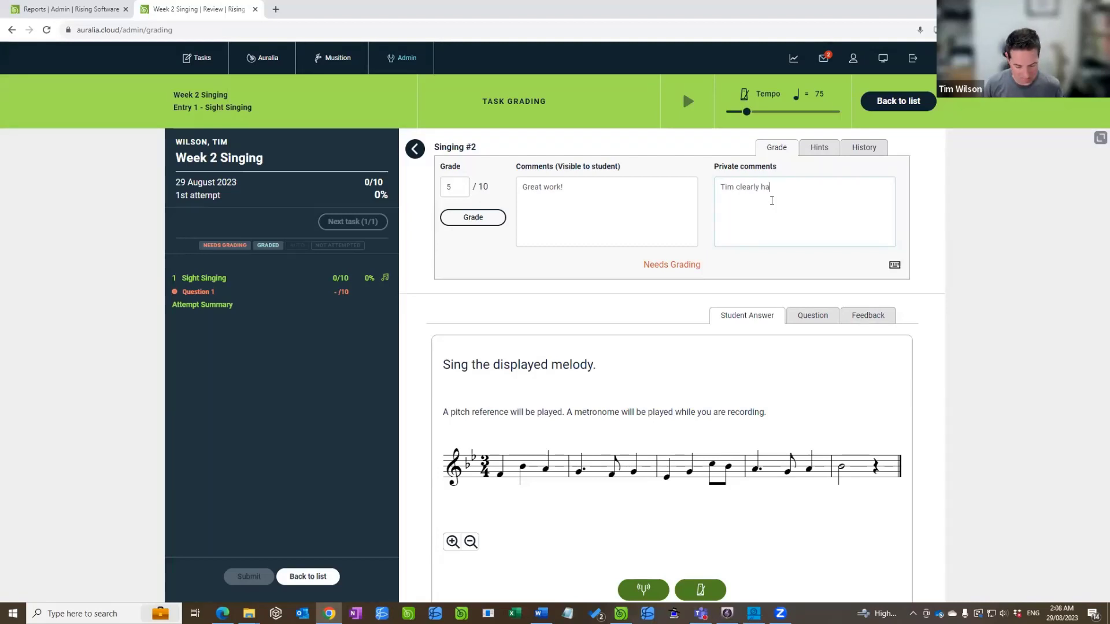
text(s no sense)
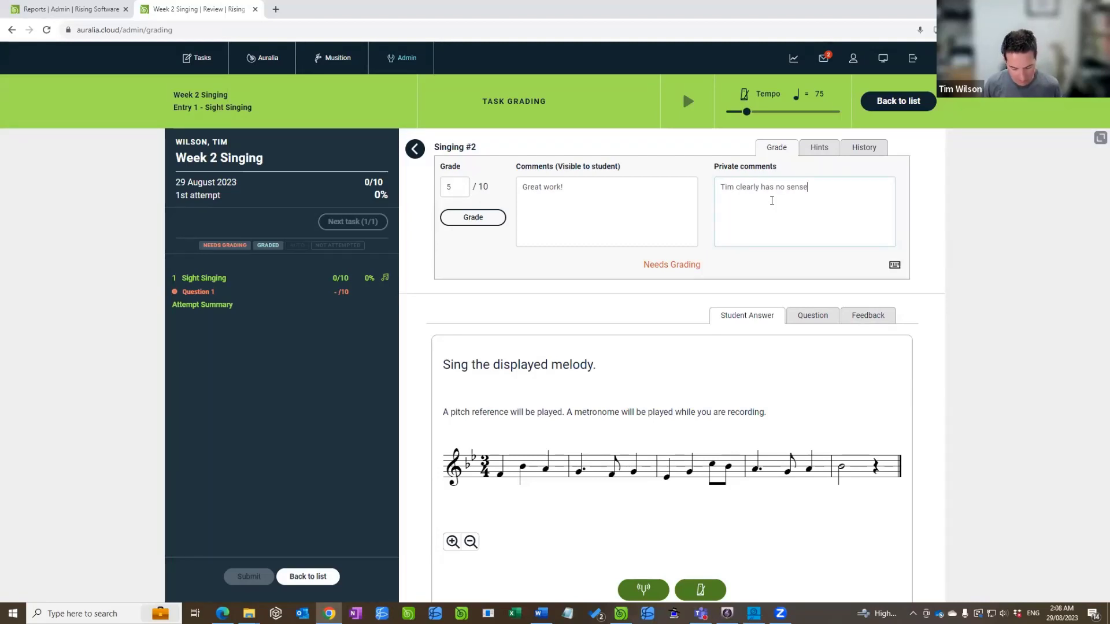
text( of pitch or vocal tone)
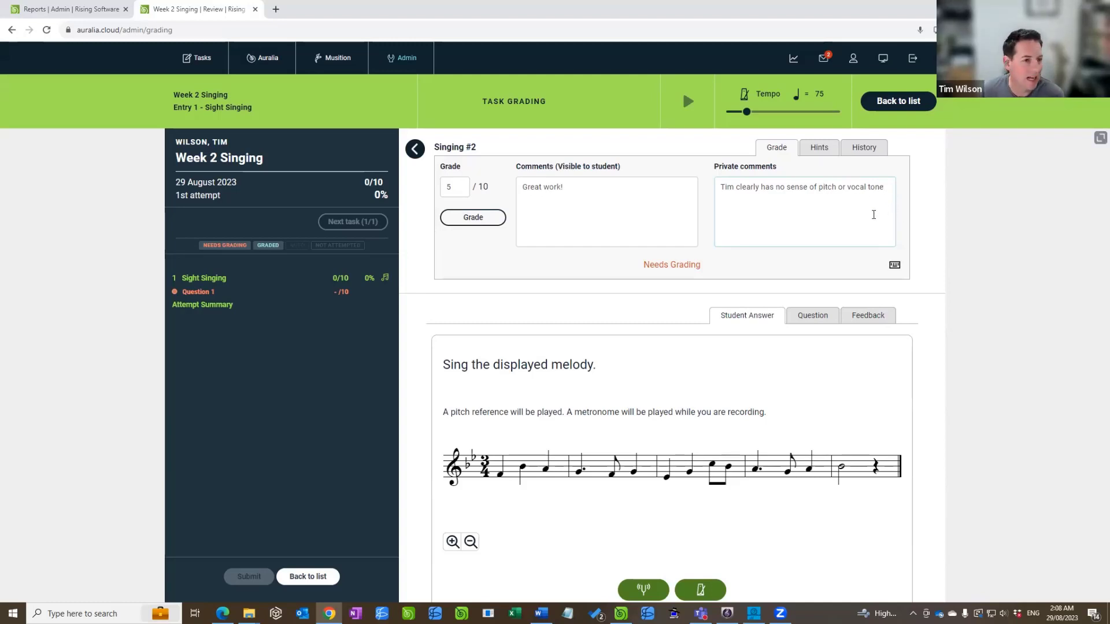
- Save the grade and comments for Singing #2, check its grading history, and return to the grade details
click(475, 218)
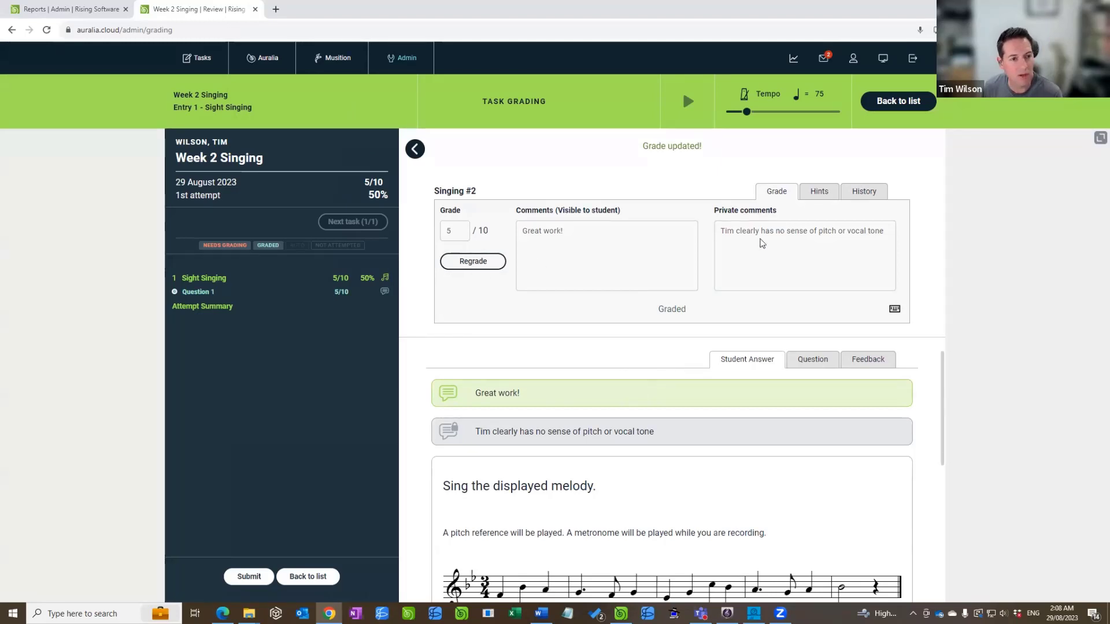
click(863, 192)
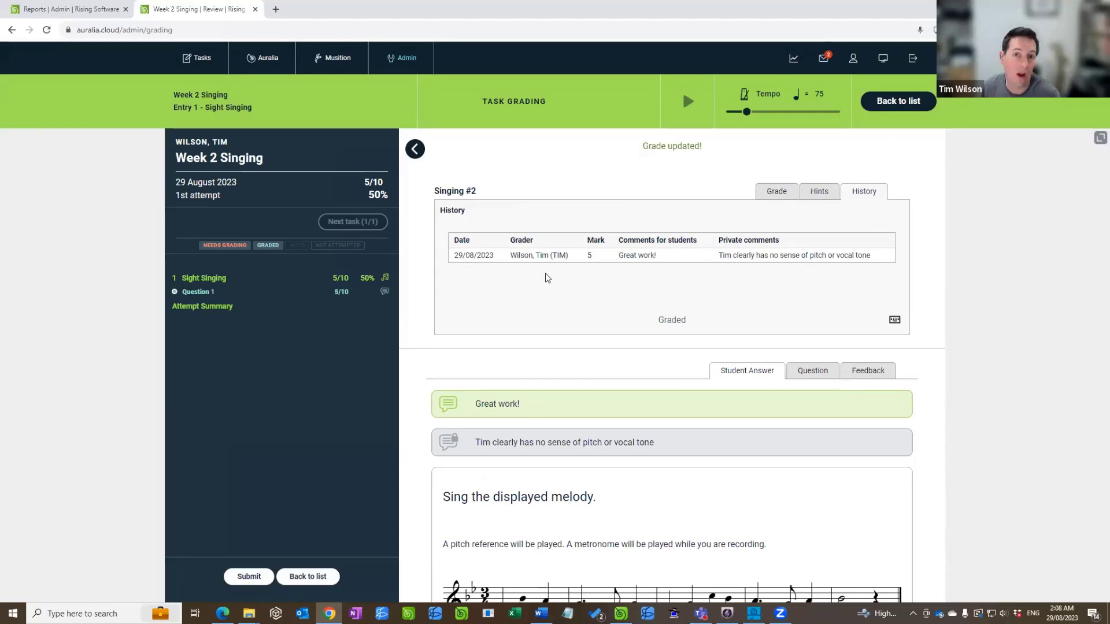
click(776, 195)
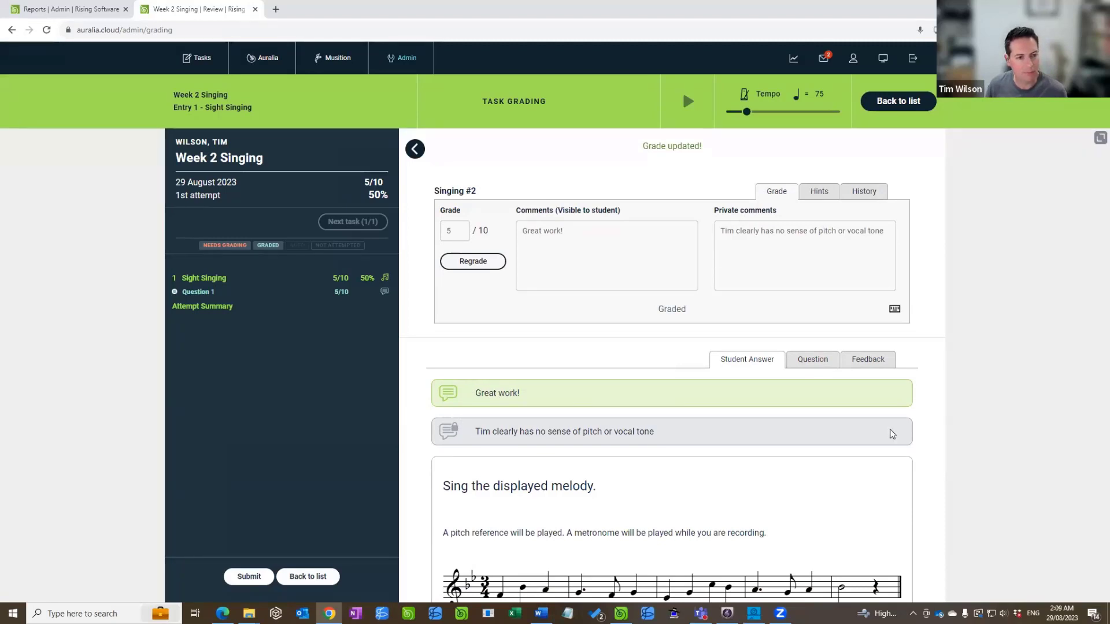
scroll(867, 446, down, 1)
scroll(867, 444, up, 1)
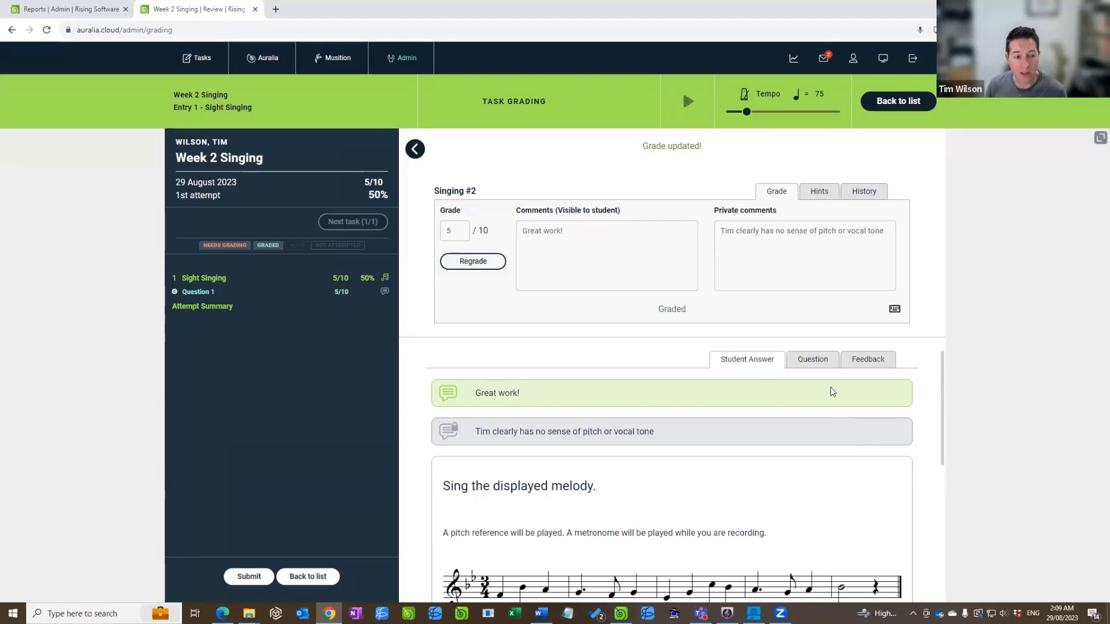
- Review the original question and the feedback for the Week 2 Singing attempt, ending on the displayed melody
click(813, 364)
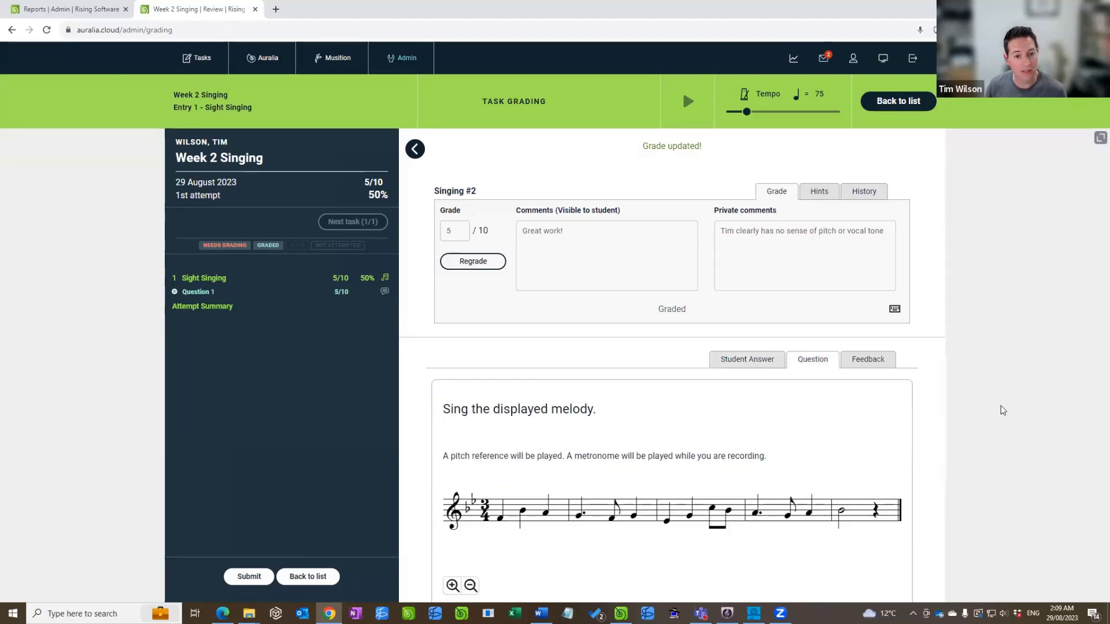
scroll(943, 458, down, 1)
scroll(943, 458, down, 3)
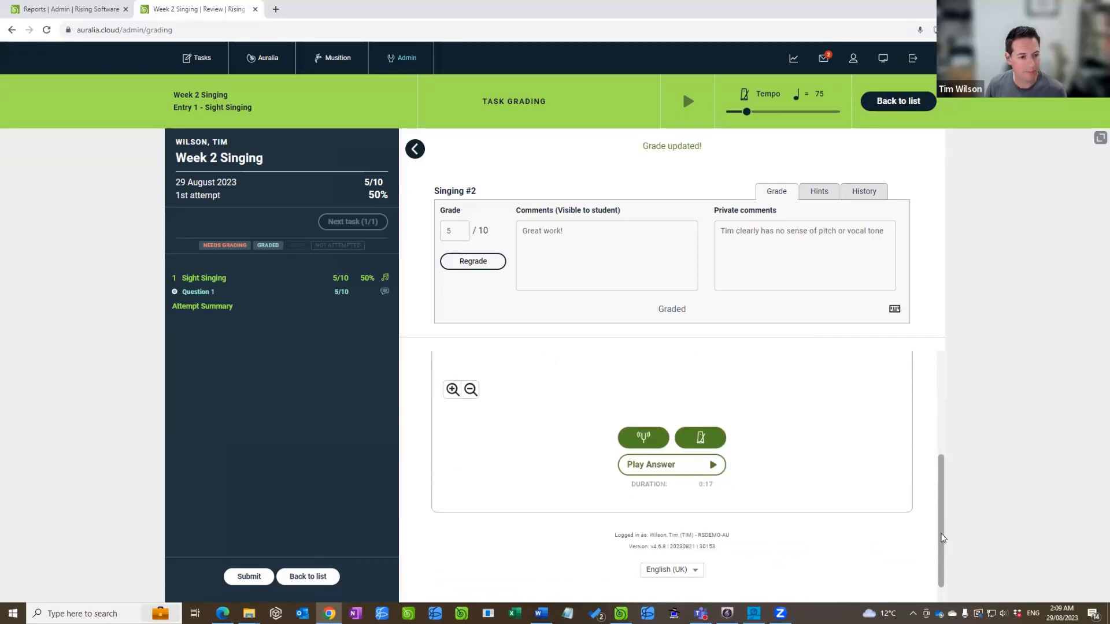
scroll(938, 467, up, 4)
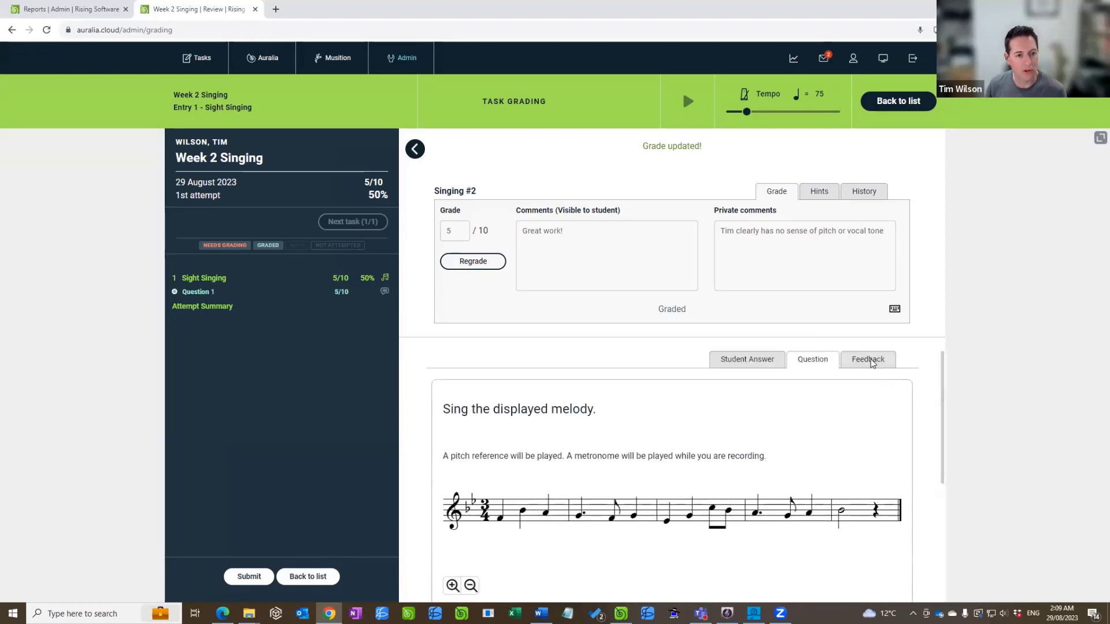
click(871, 359)
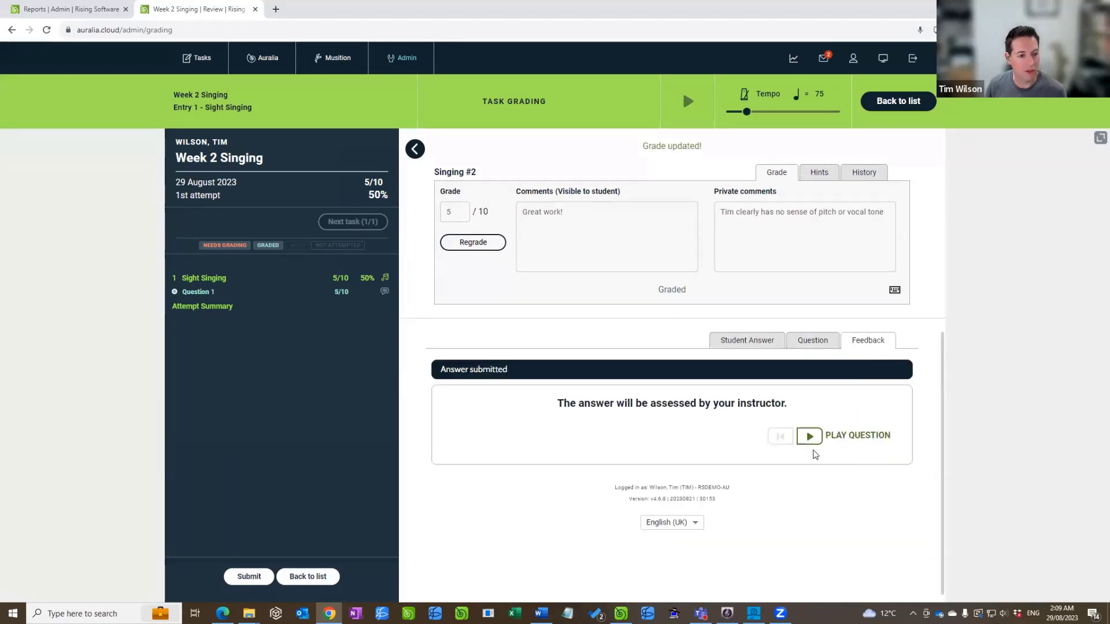
click(821, 343)
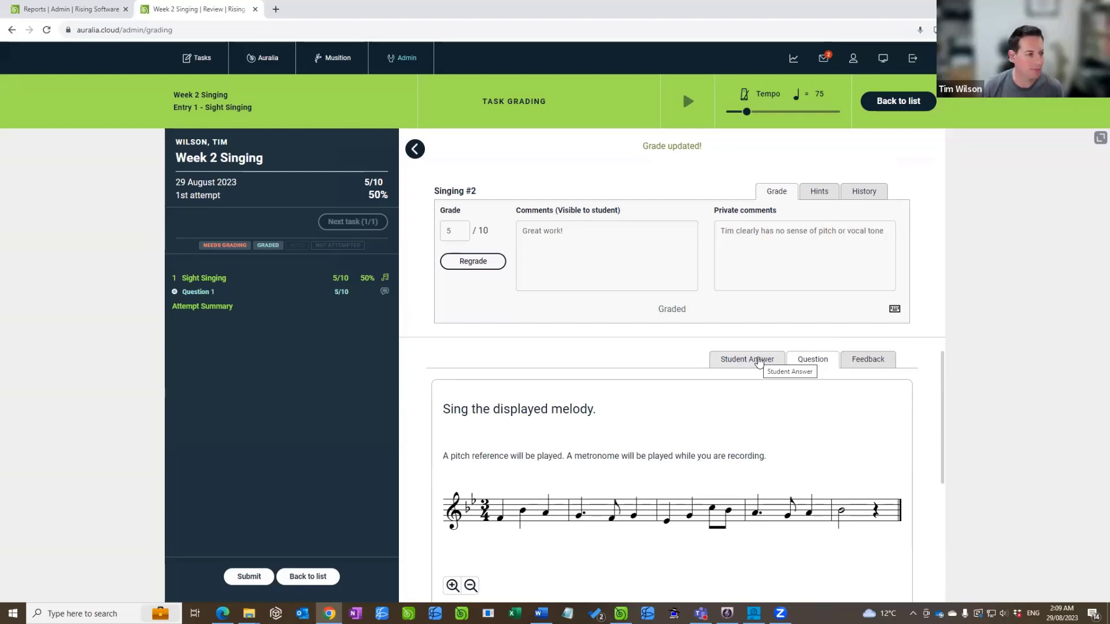
scroll(946, 393, down, 2)
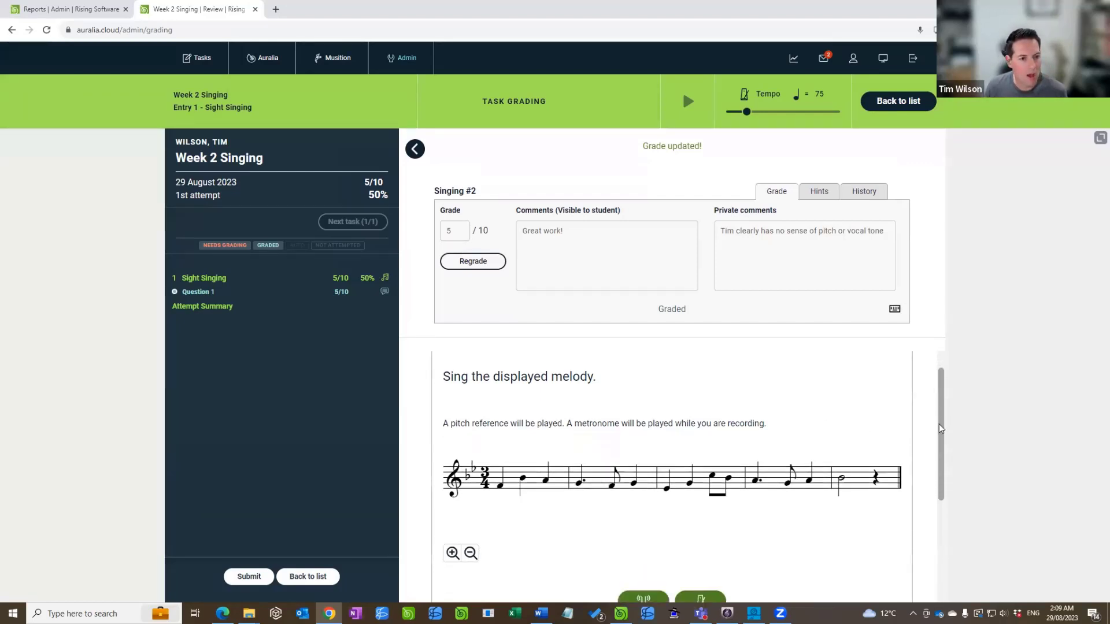
scroll(945, 393, up, 2)
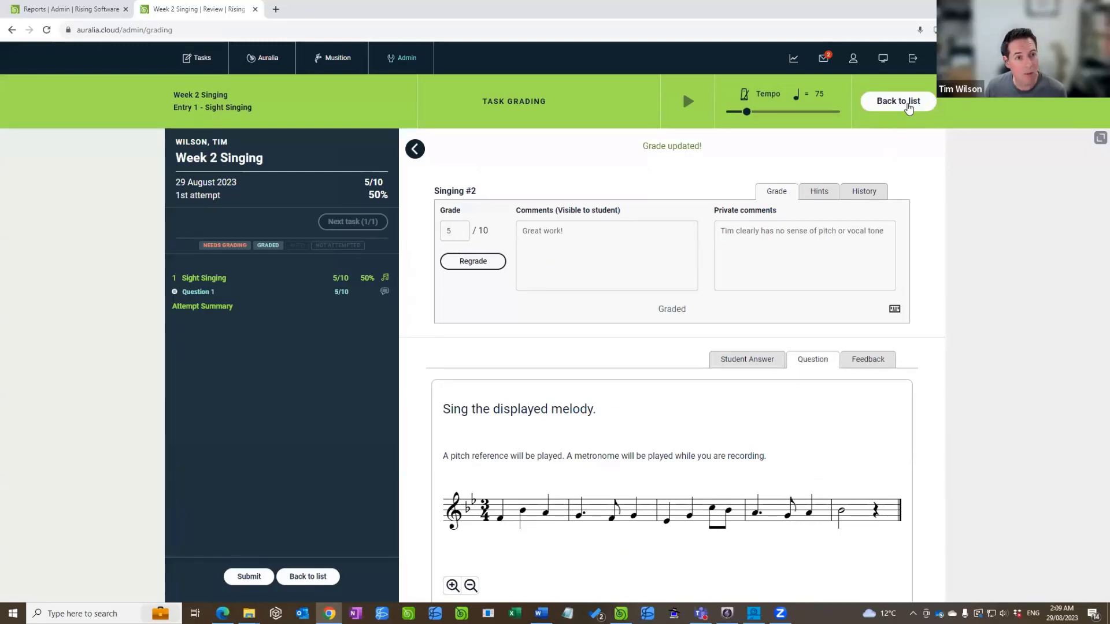
- Return to the grading list while submitting the Week 2 Singing grading, and filter the tasks by Graded status
click(909, 107)
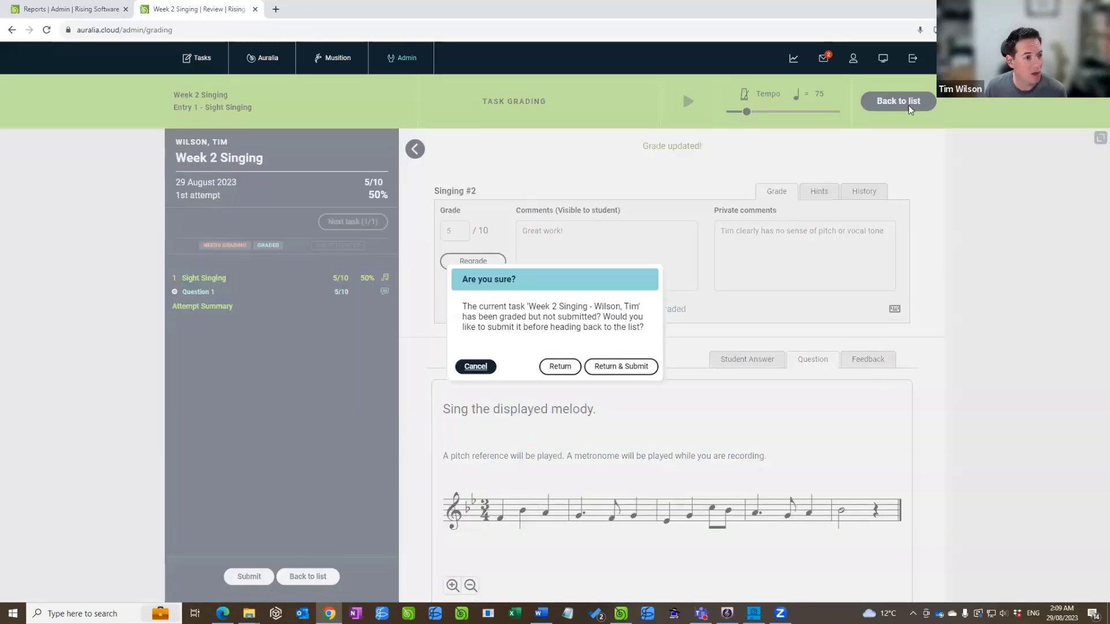
click(617, 370)
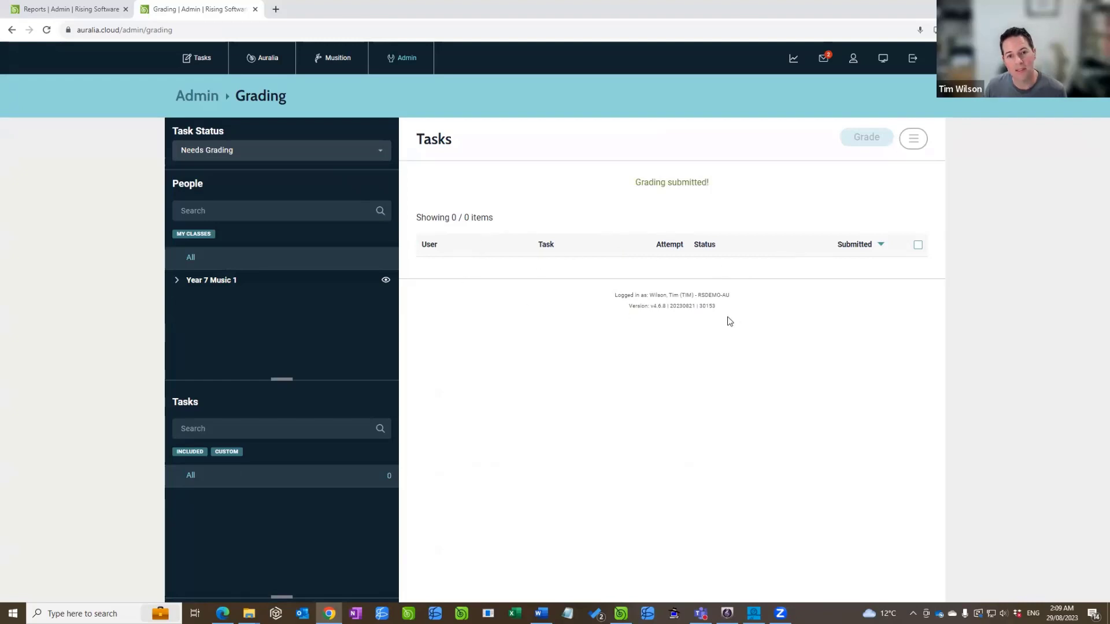
click(217, 150)
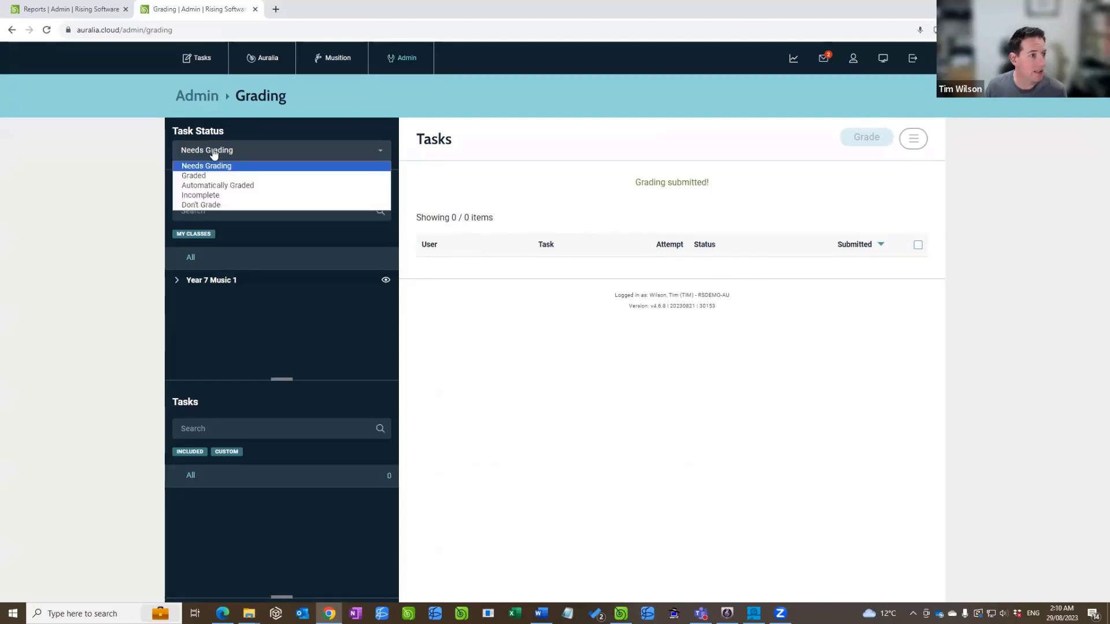
click(214, 175)
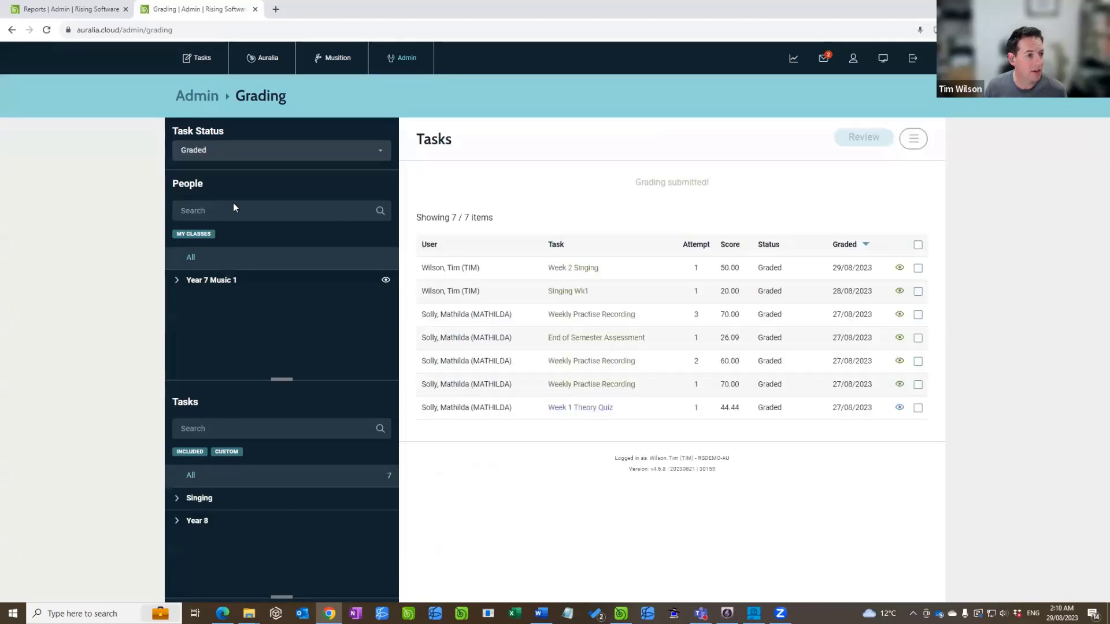